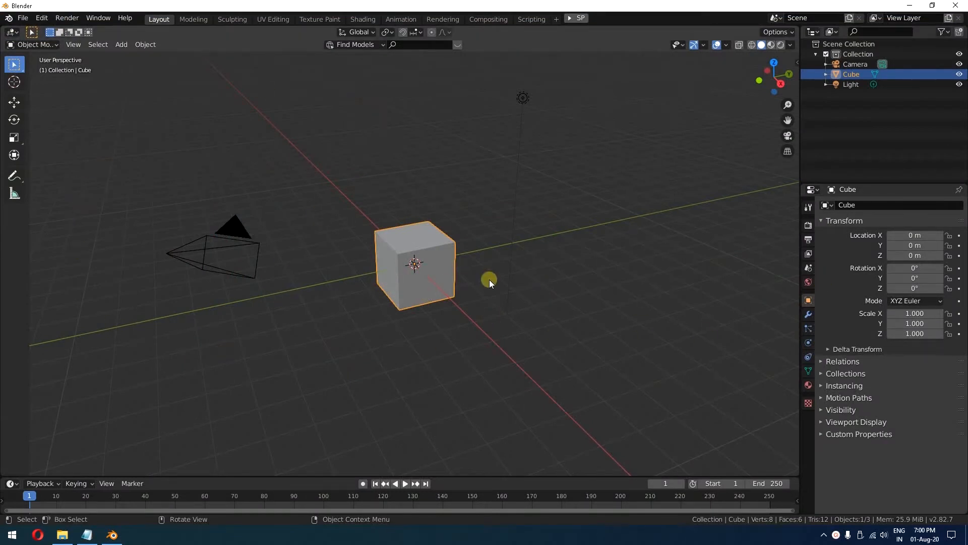
Delete the default cube, camera and light, and switch the viewport to the front orthographic view
key("a")
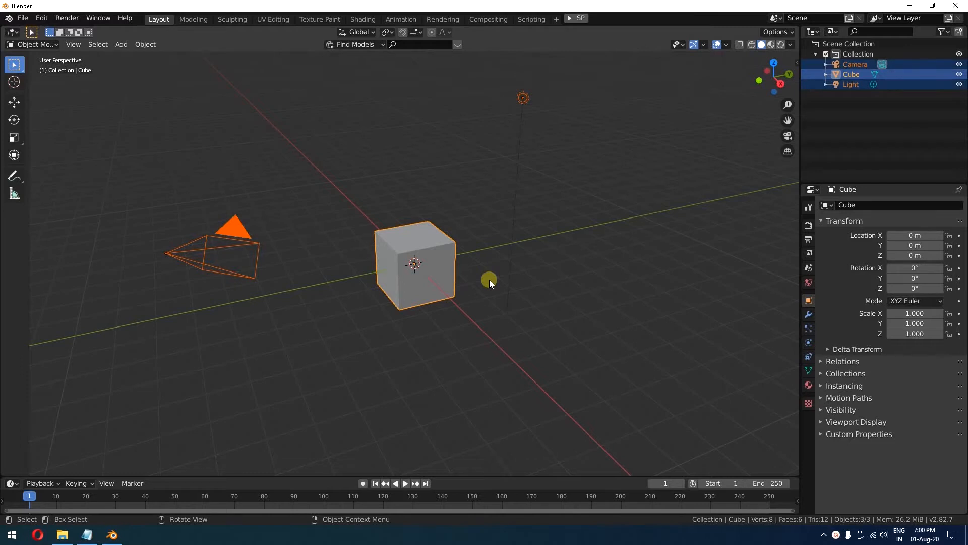
key("Delete")
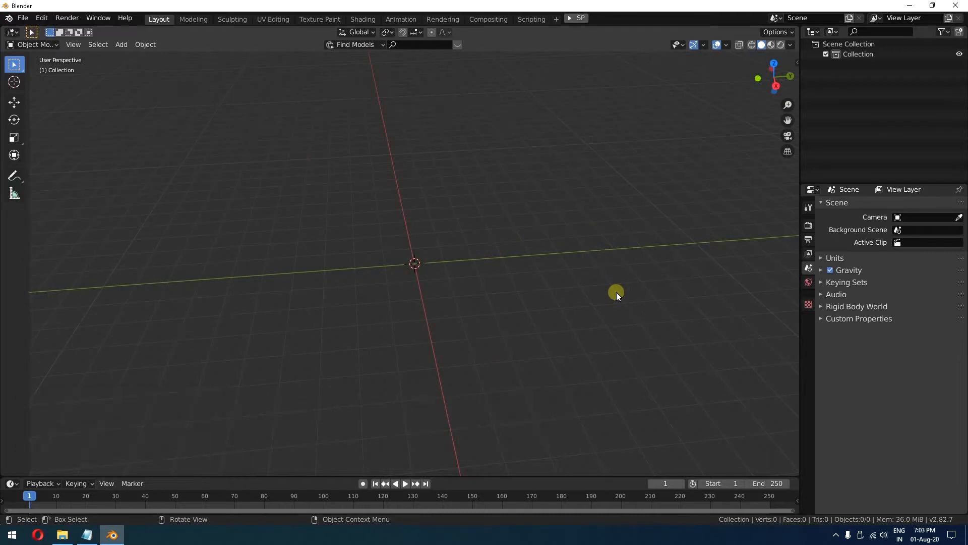
key("KP_1")
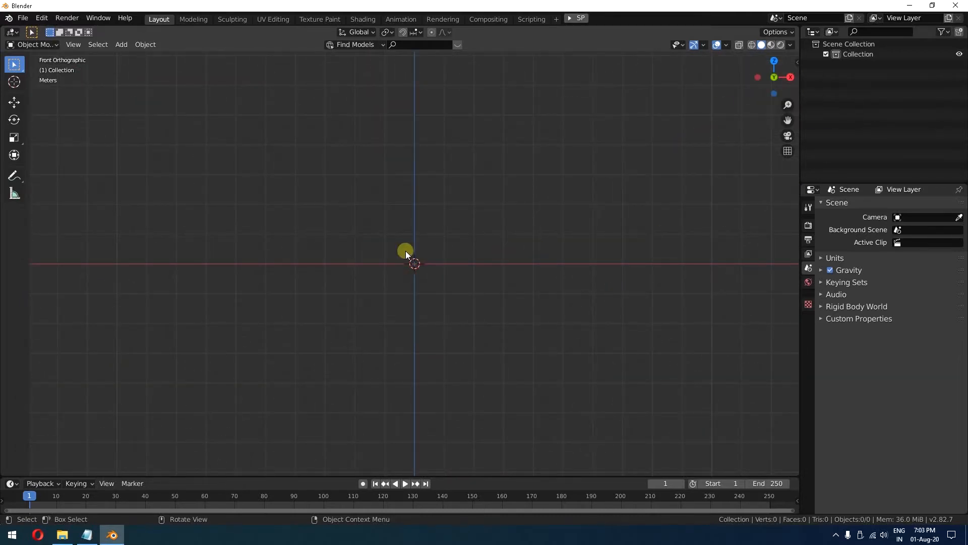
middle_click_drag(408, 243, 461, 270)
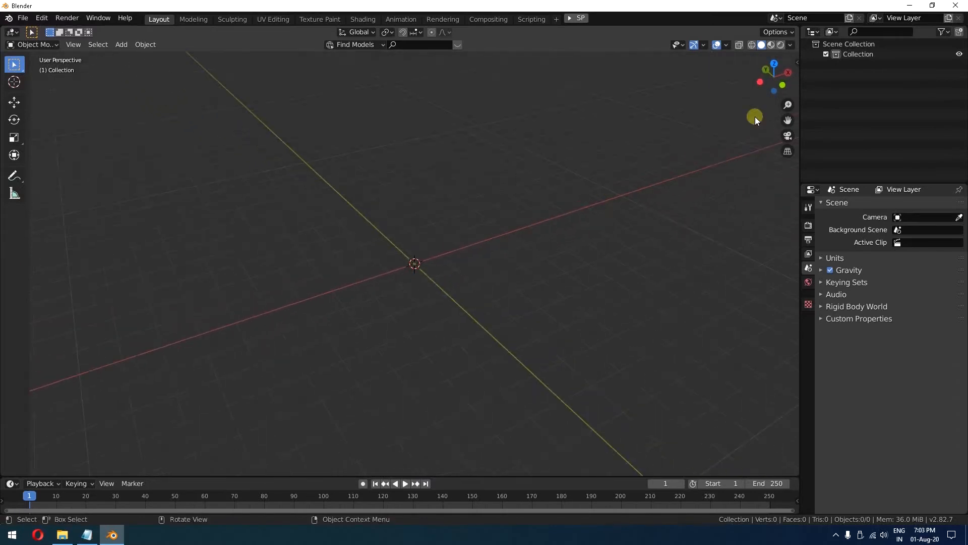
left_click(782, 86)
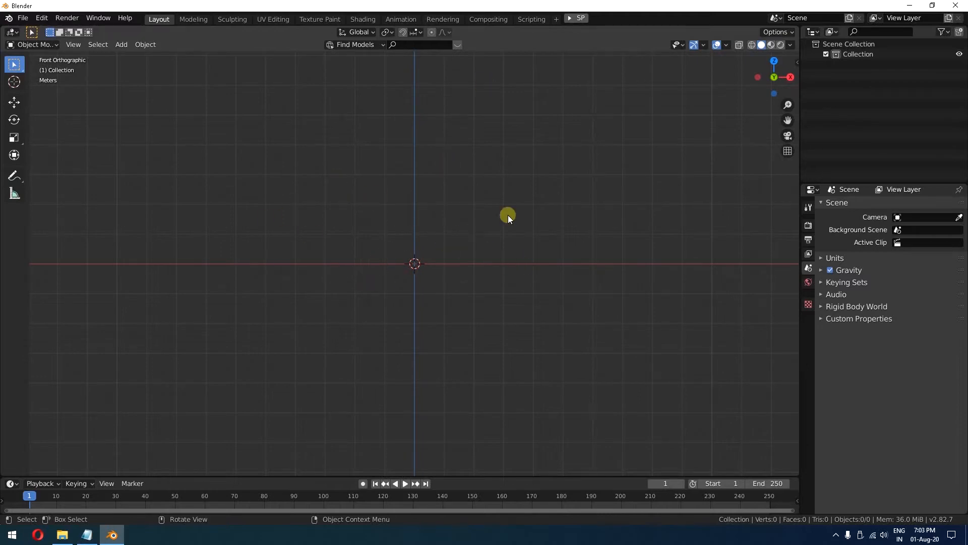
Add a text object at the world origin and set its alignment to View so that it stands upright
left_click(119, 47)
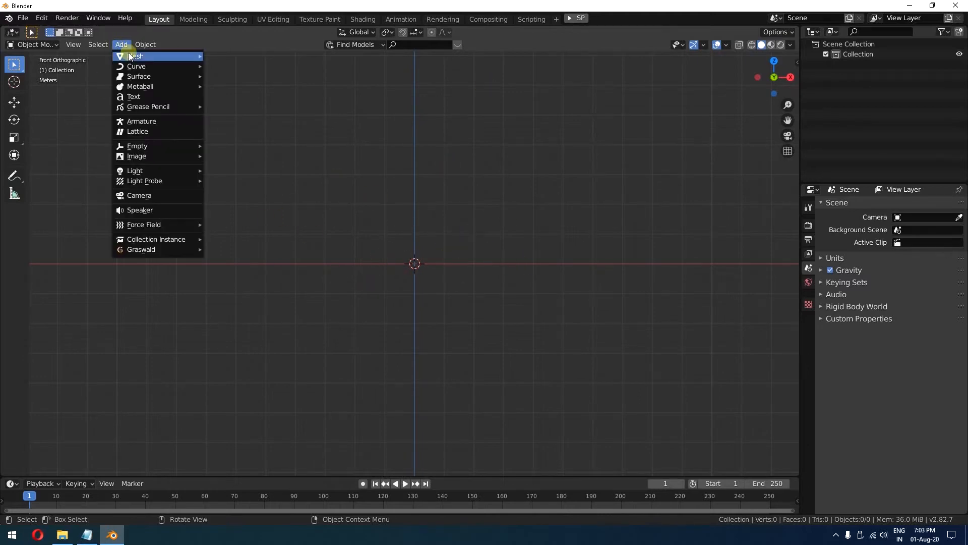
left_click(145, 98)
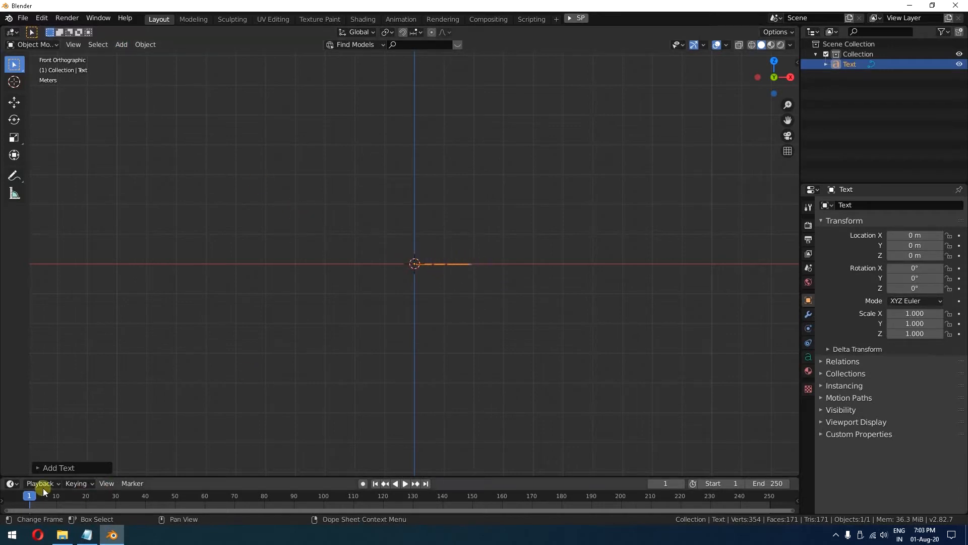
left_click(40, 468)
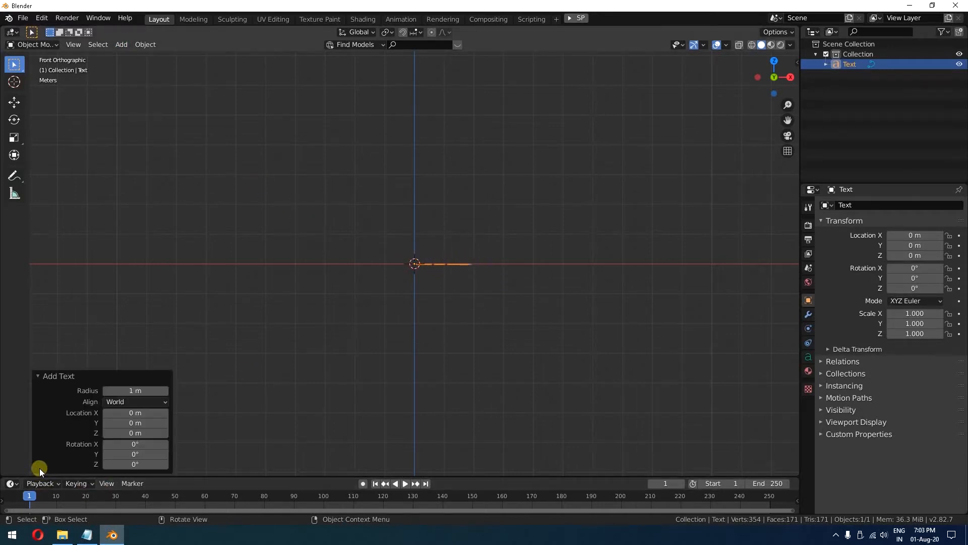
left_click(148, 402)
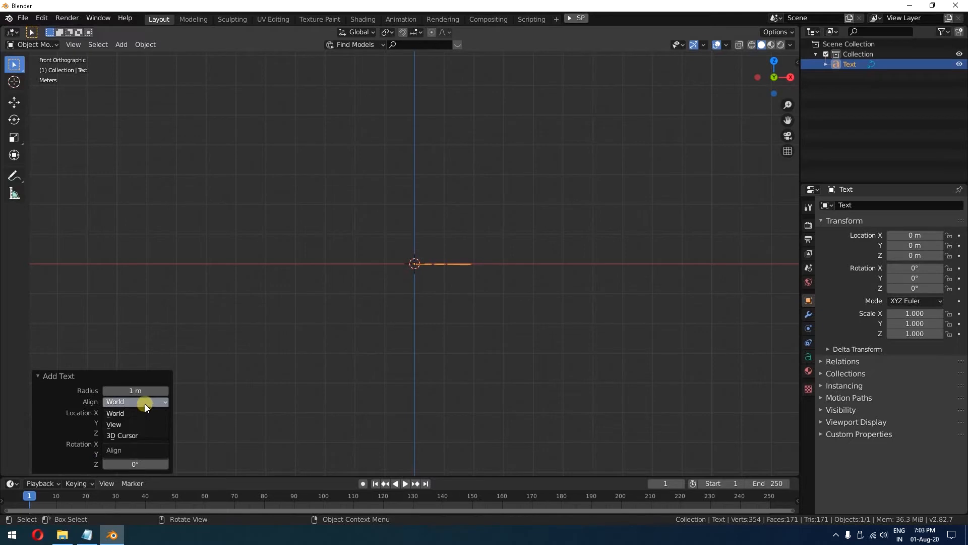
left_click(120, 423)
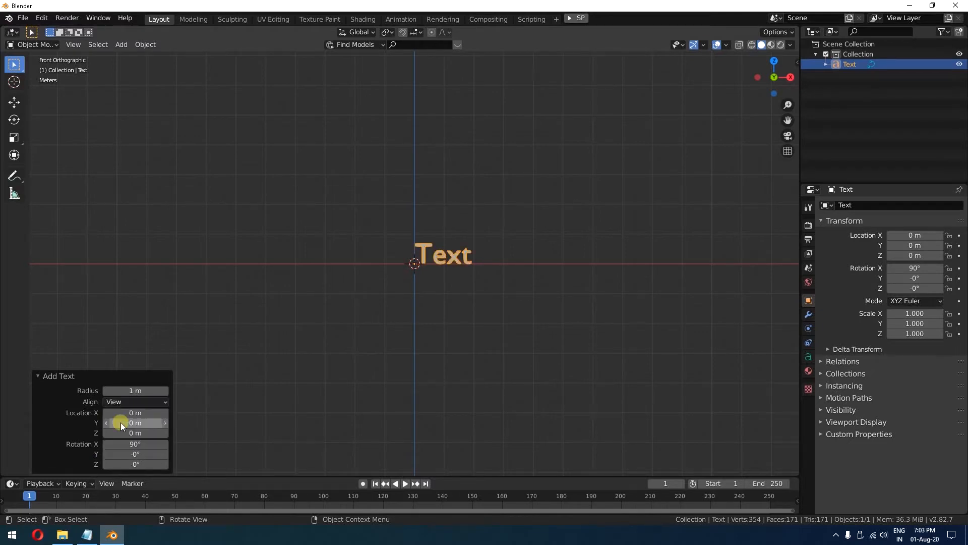
Replace the text object's default wording with "safi.media" in Edit Mode and return to Object Mode
middle_click_drag(414, 289, 411, 326)
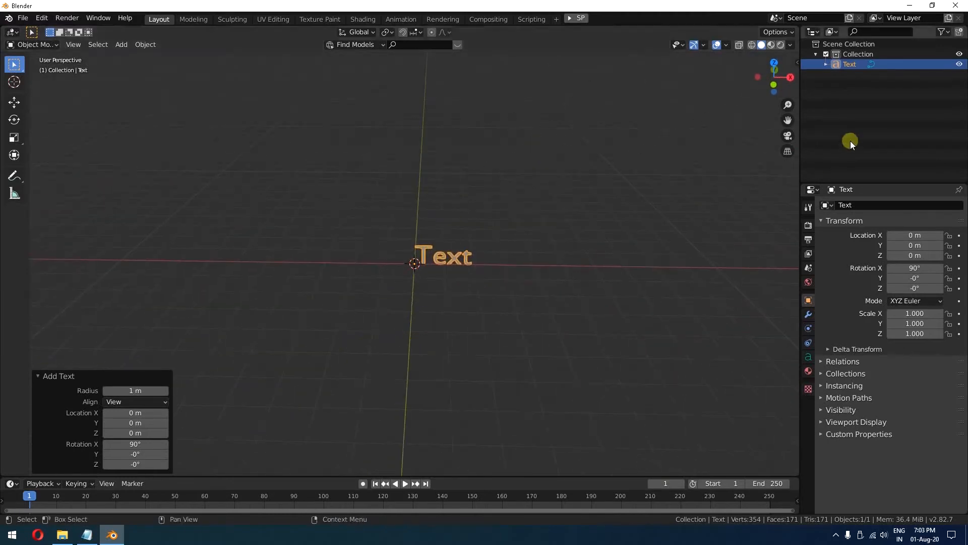
left_click(774, 85)
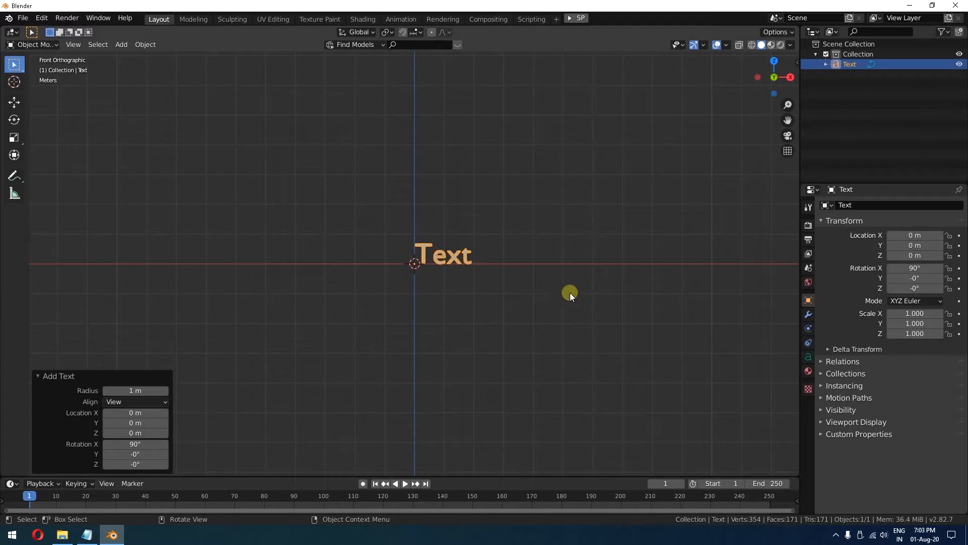
scroll(519, 289, "up", 1)
scroll(447, 266, "up", 2)
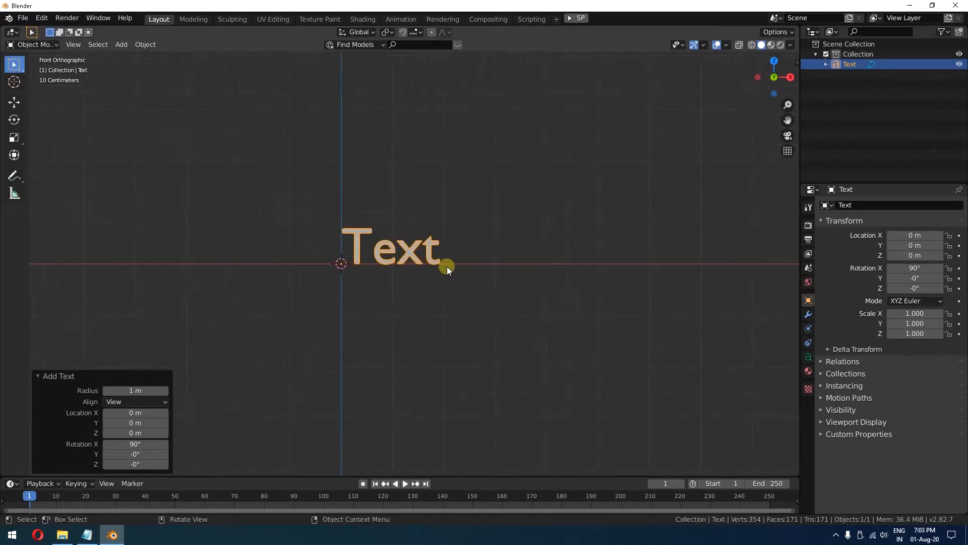
scroll(447, 266, "up", 1)
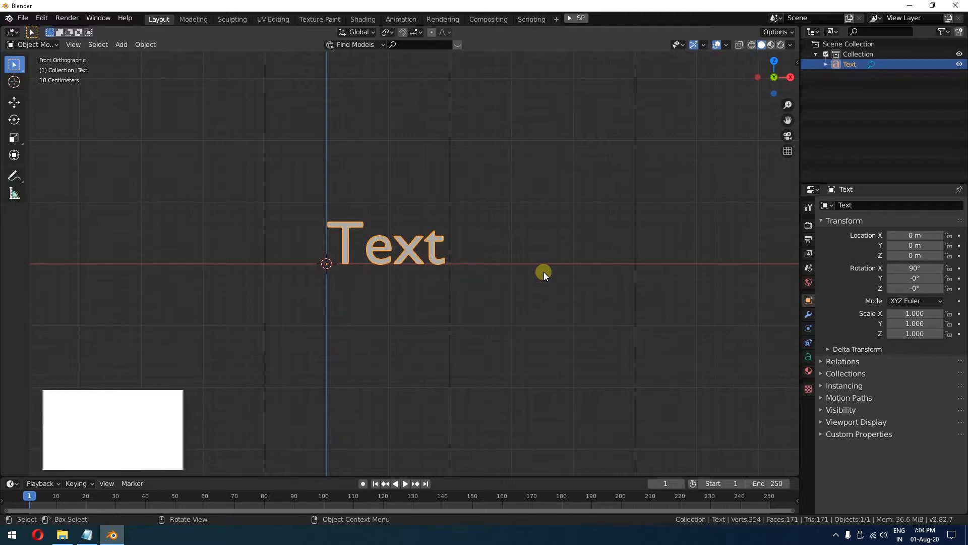
key("Tab")
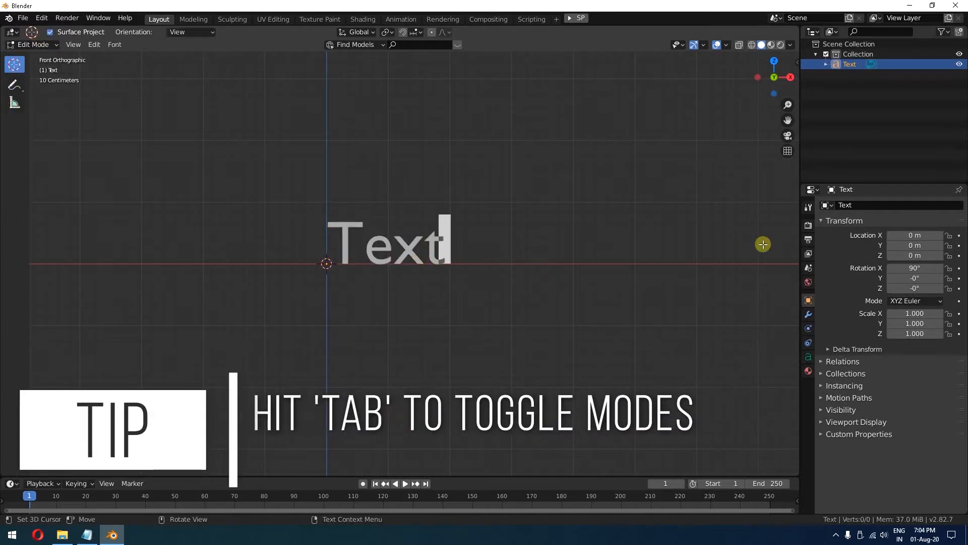
key("BackSpace")
key("BackSpace")
key("BackSpace")
key("BackSpace")
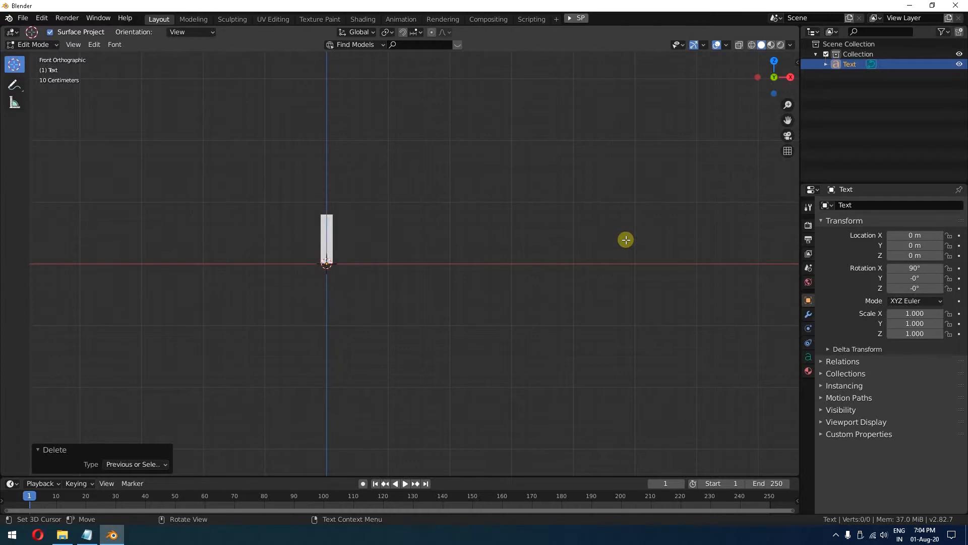
type("safi.media")
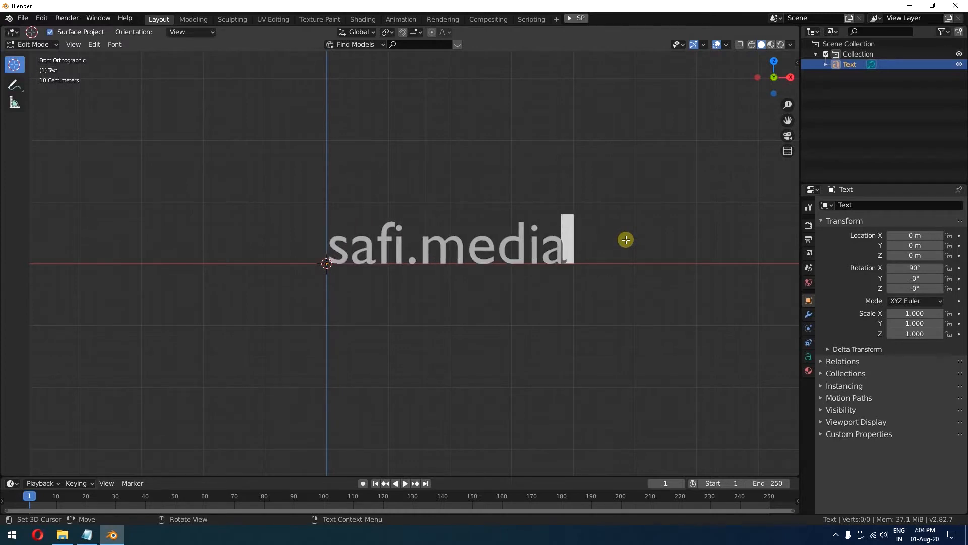
key("Tab")
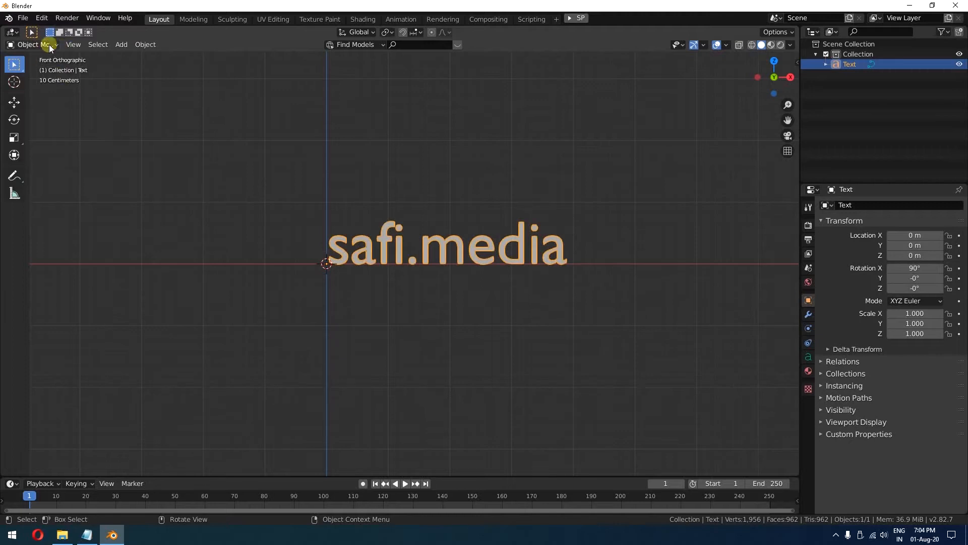
Load NEON 400.ttf from the NEON_Font_Family_(Fontmirror) folder as the text's regular font
middle_click_drag(503, 345, 427, 314)
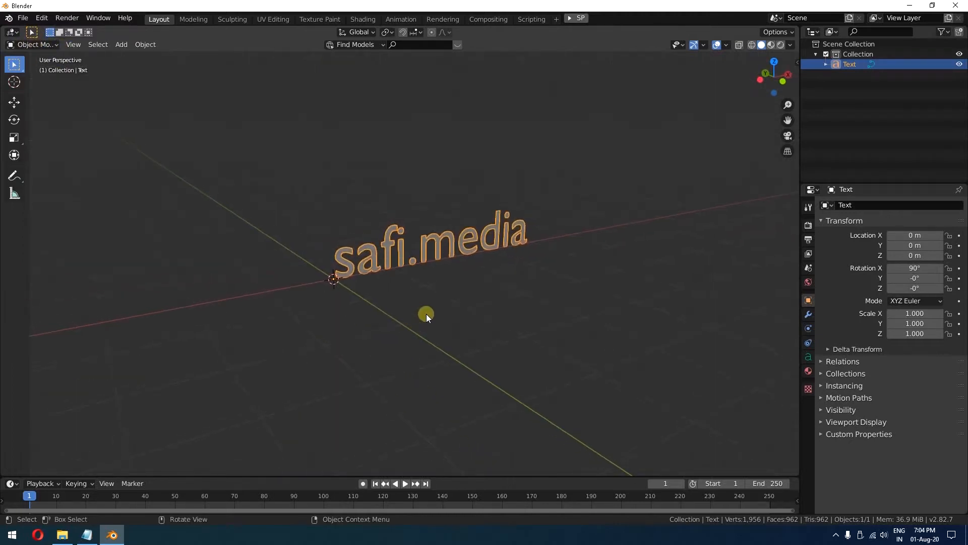
left_click(807, 359)
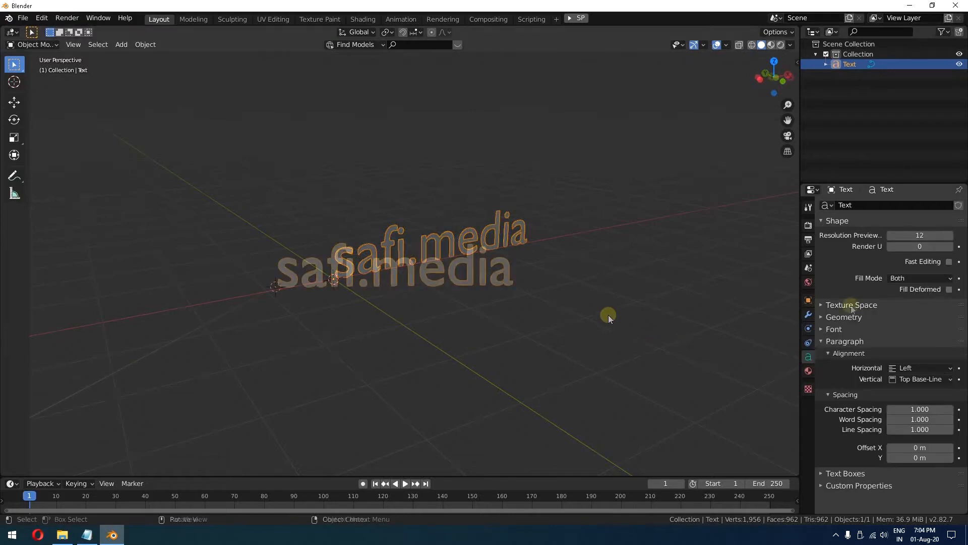
left_click(832, 223)
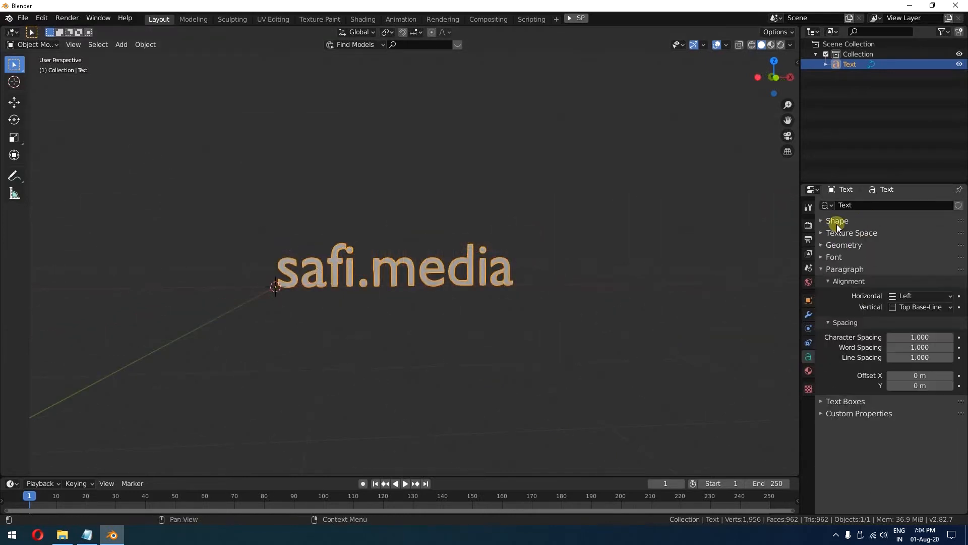
left_click(831, 258)
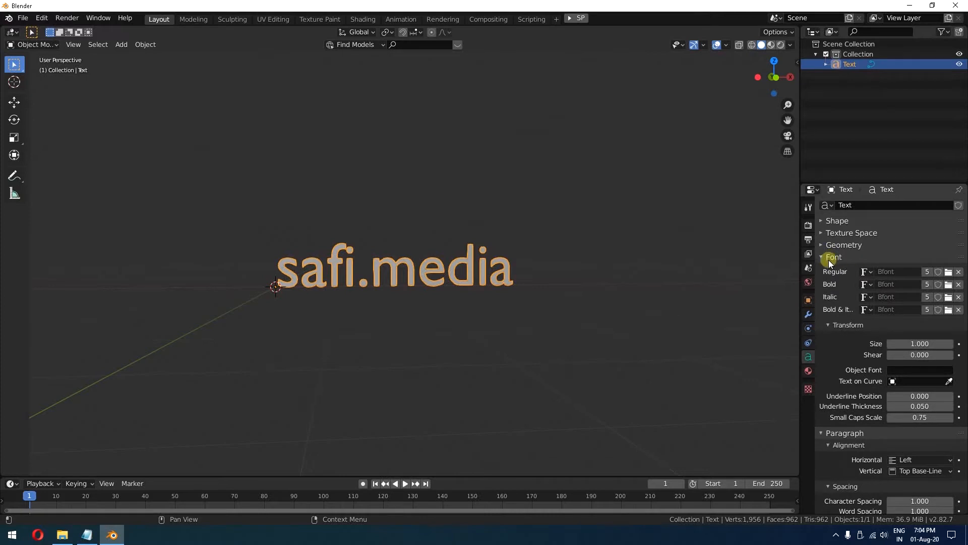
middle_click_drag(649, 292, 404, 328)
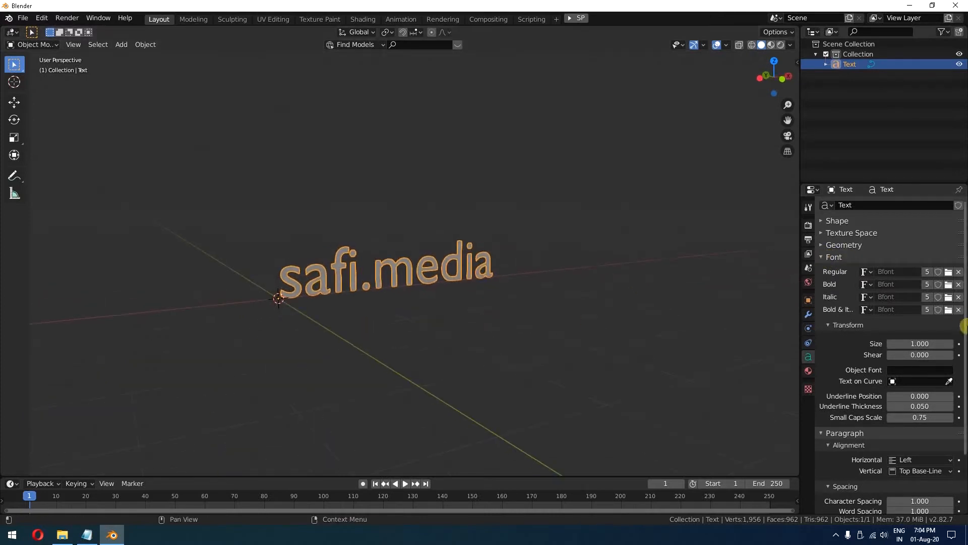
left_click(949, 272)
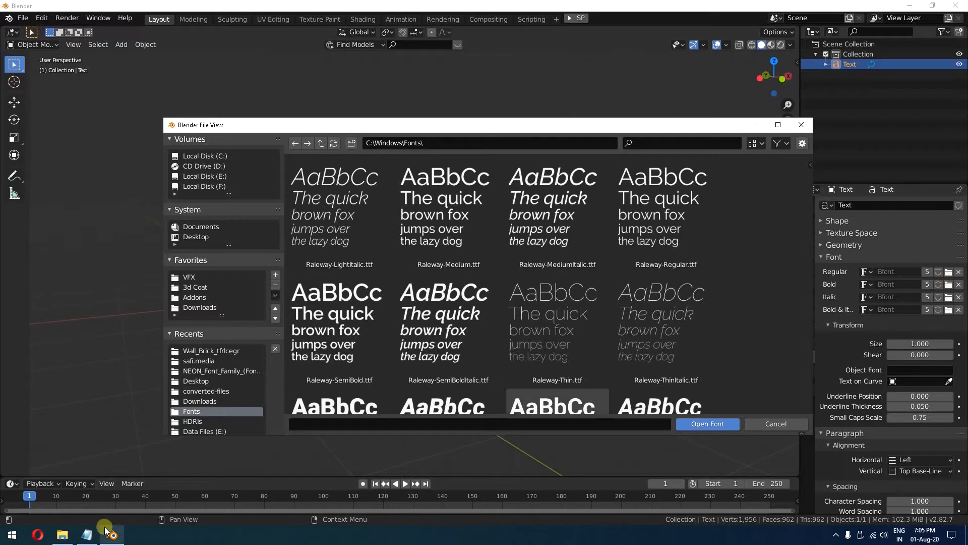
left_click(222, 371)
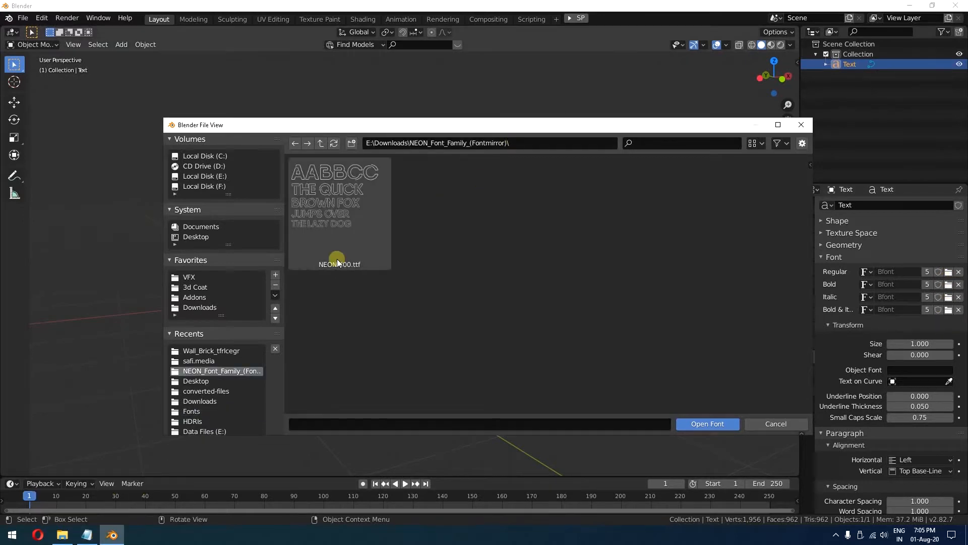
left_click(334, 213)
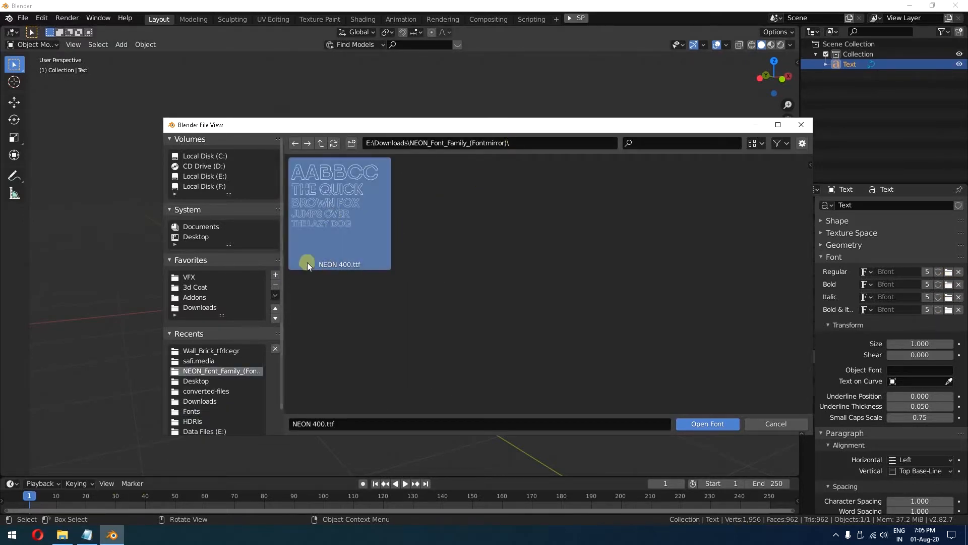
left_click(719, 427)
Give the outlined lettering a tube-like thickness by setting its geometry bevel depth to 0.02 m
middle_click_drag(583, 376, 452, 346)
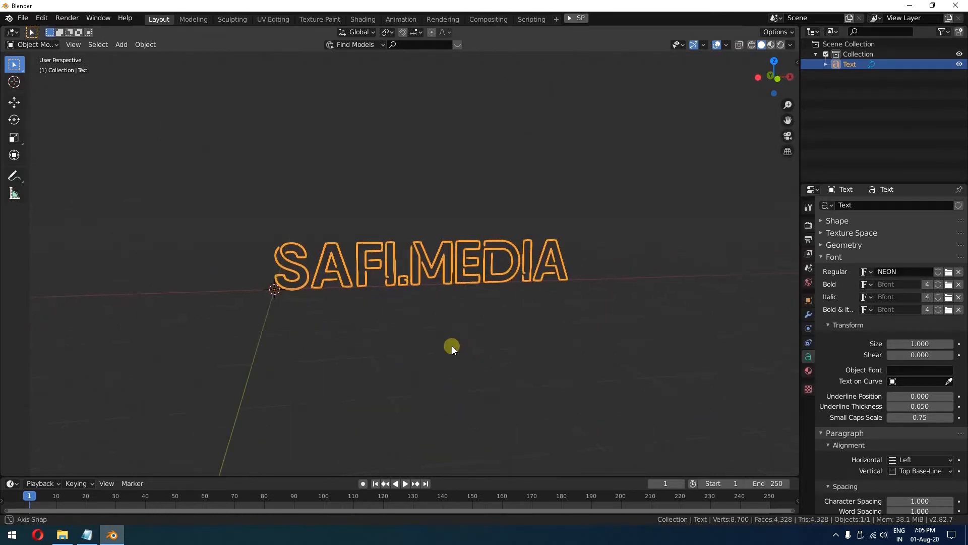
left_click(509, 317)
scroll(455, 297, "up", 3)
middle_click_drag(343, 319, 362, 323)
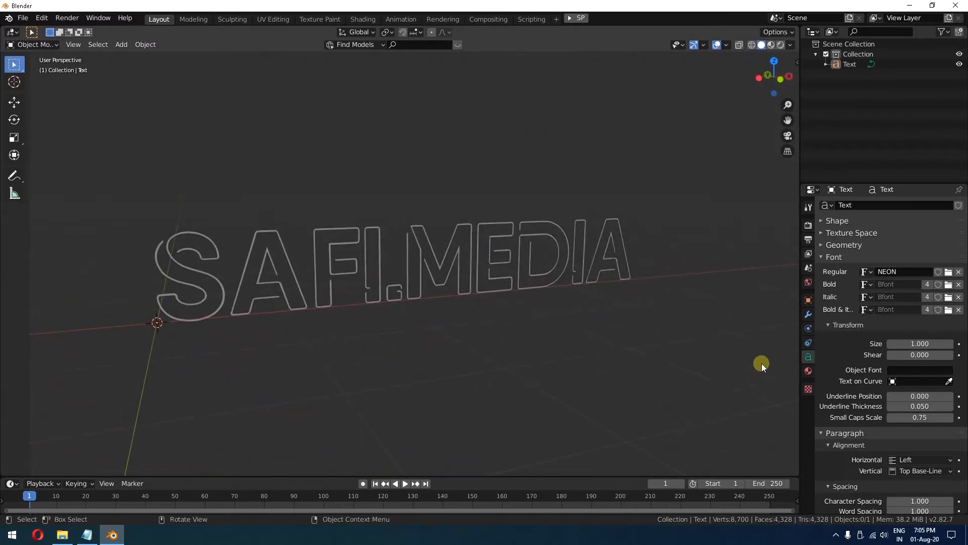
left_click(823, 257)
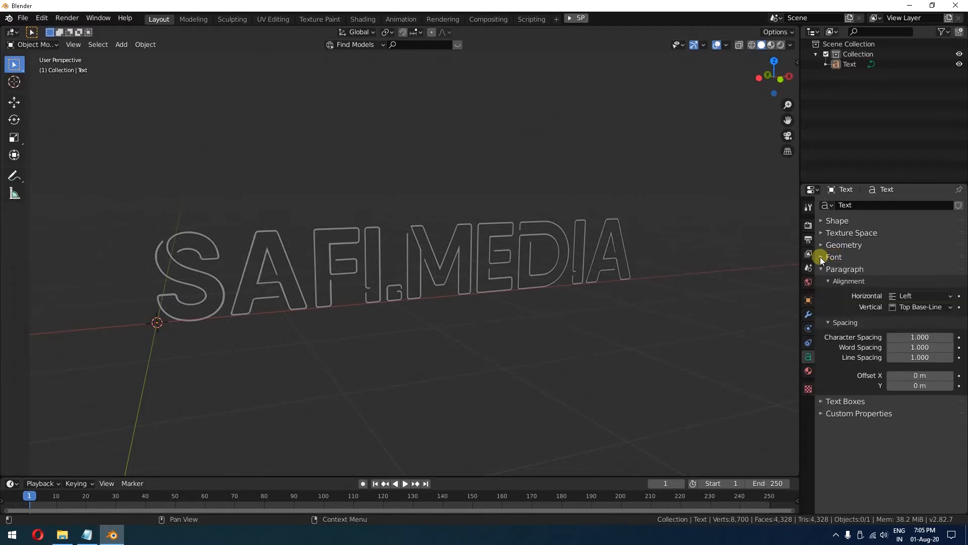
left_click(829, 271)
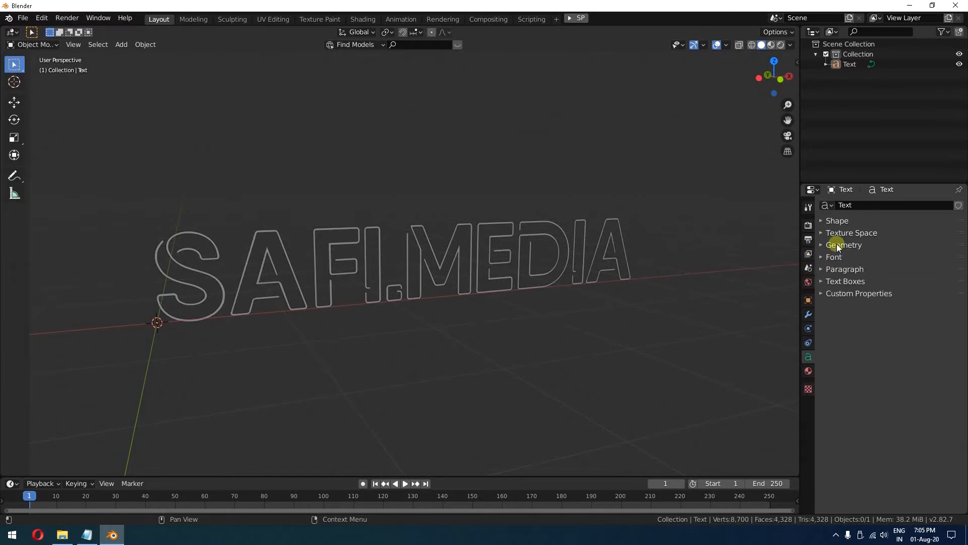
left_click(833, 246)
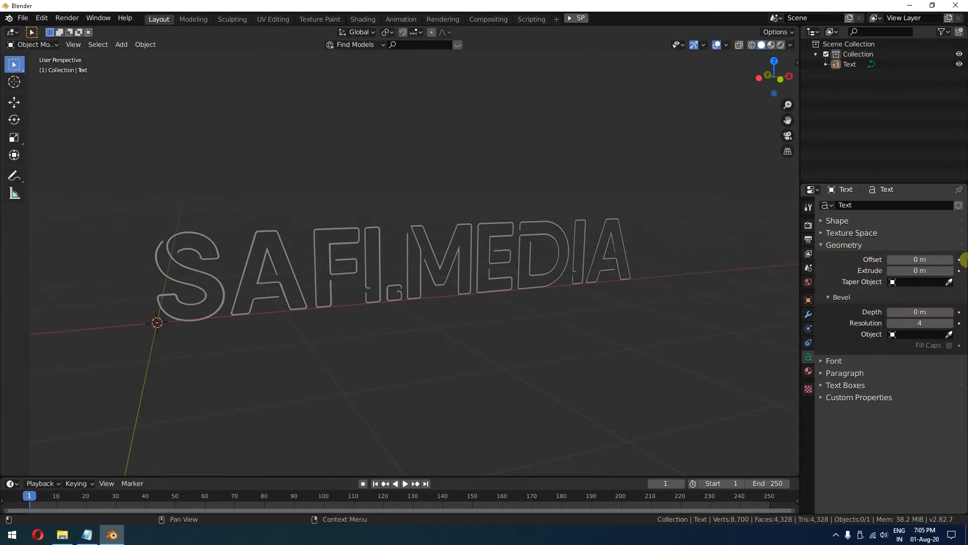
left_click_drag(952, 316, 964, 316)
Centre the text horizontally in its paragraph alignment and set the character spacing to 1.150
mouse_move(335, 264)
middle_mouse_down()
mouse_move(375, 296)
mouse_move(406, 274)
mouse_move(379, 264)
mouse_move(348, 273)
middle_mouse_up()
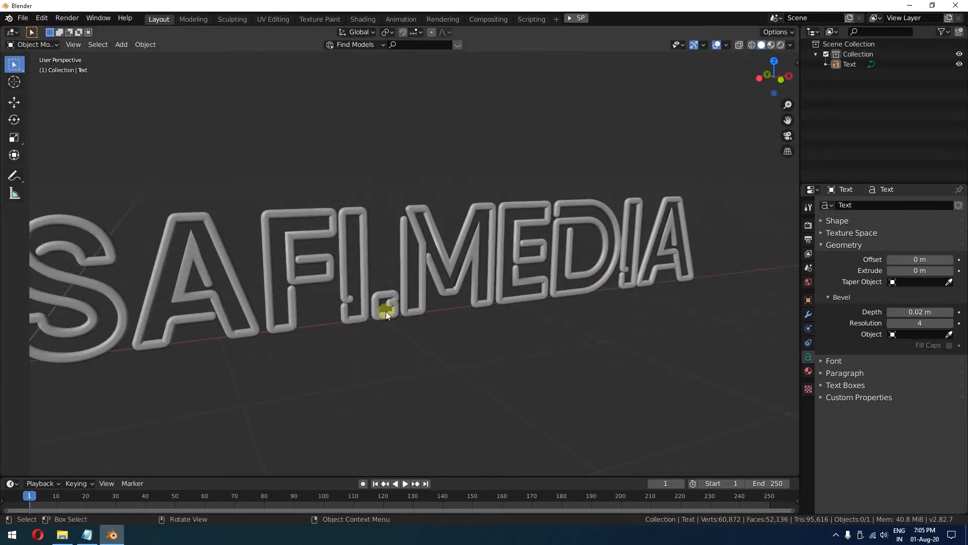
middle_click_drag(547, 338, 507, 334)
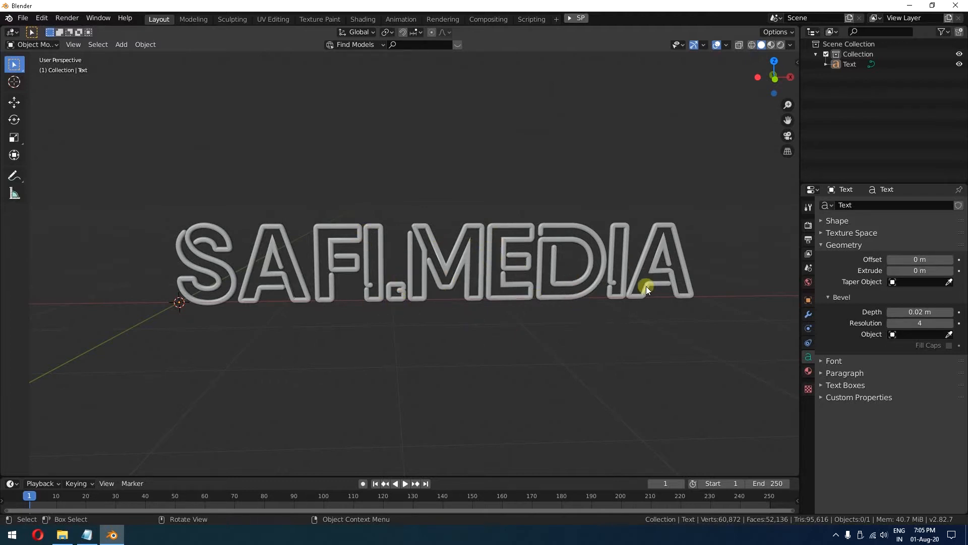
left_click(839, 373)
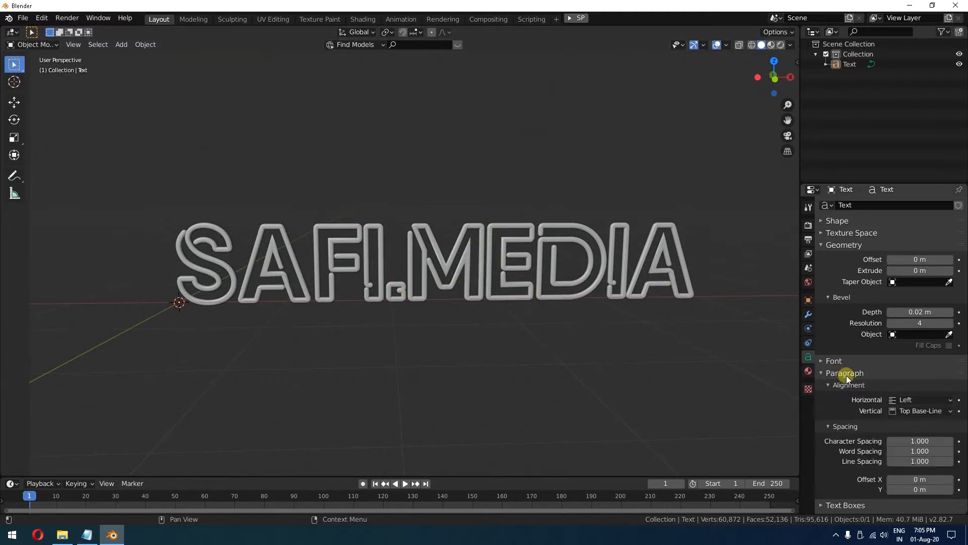
left_click(913, 391)
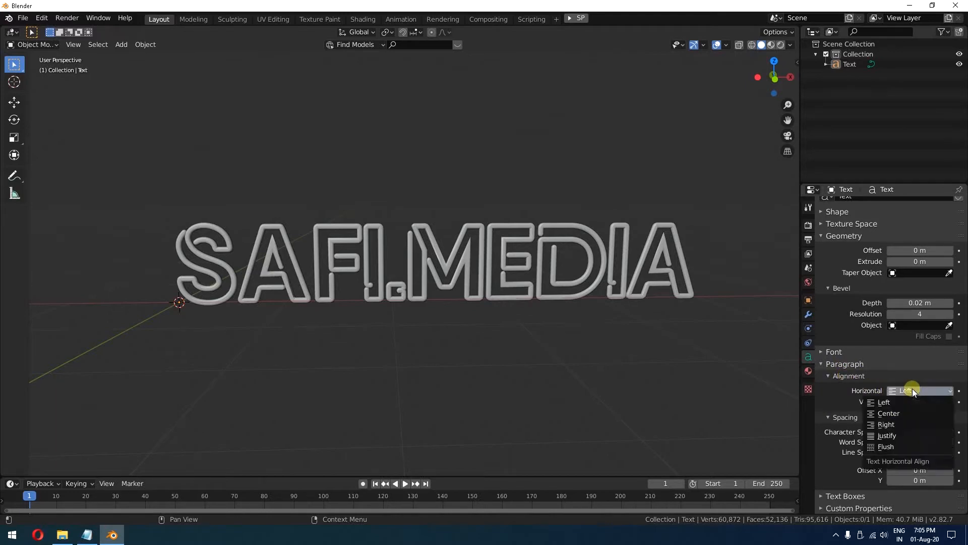
left_click(881, 415)
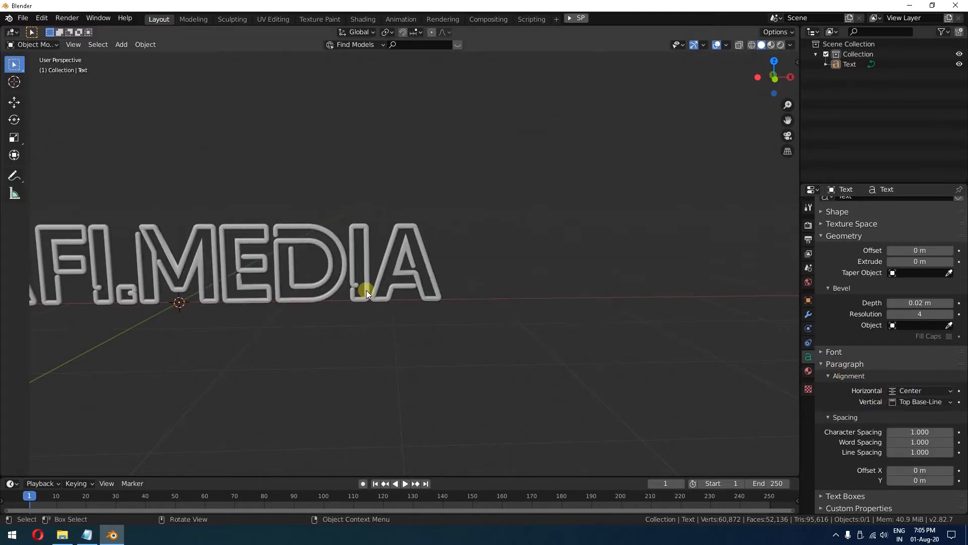
middle_click_drag(308, 289, 521, 255)
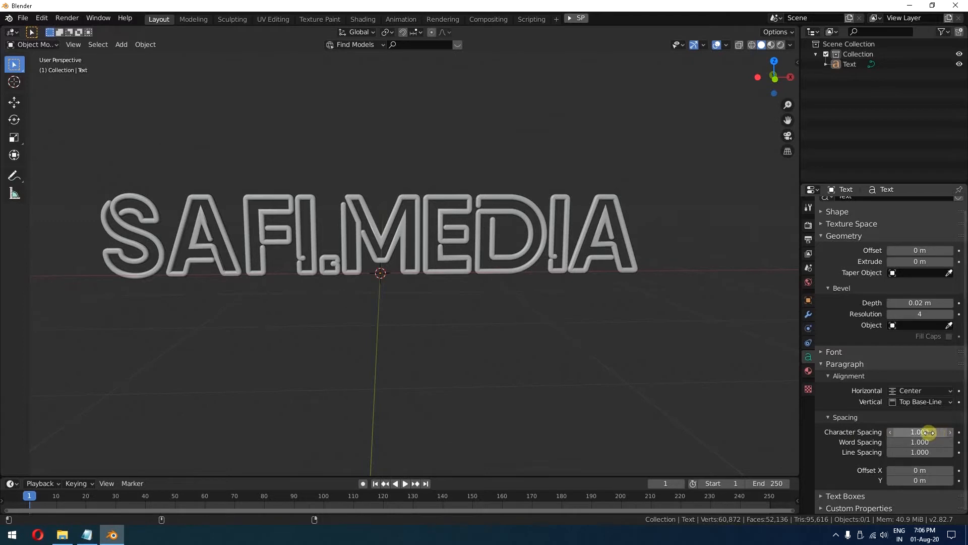
left_click_drag(926, 432, 941, 433)
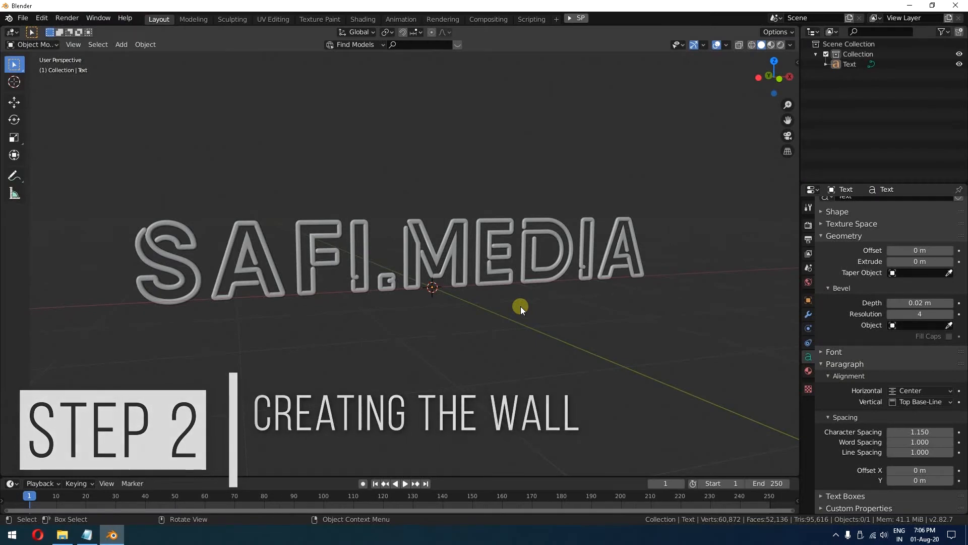
Add a plane at the world origin in front view and set its alignment to View so that it stands upright
key("KP_1")
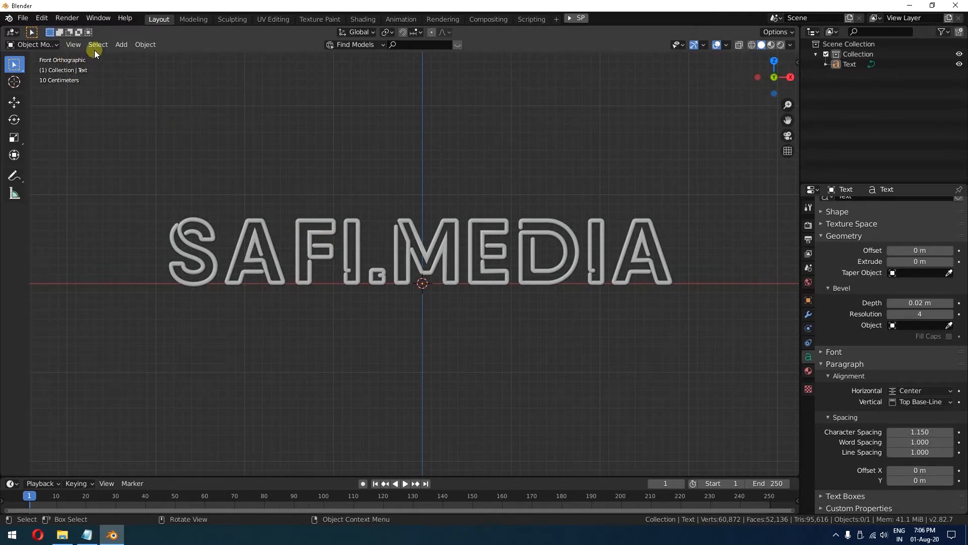
left_click(122, 44)
mouse_move(132, 57)
left_click(237, 53)
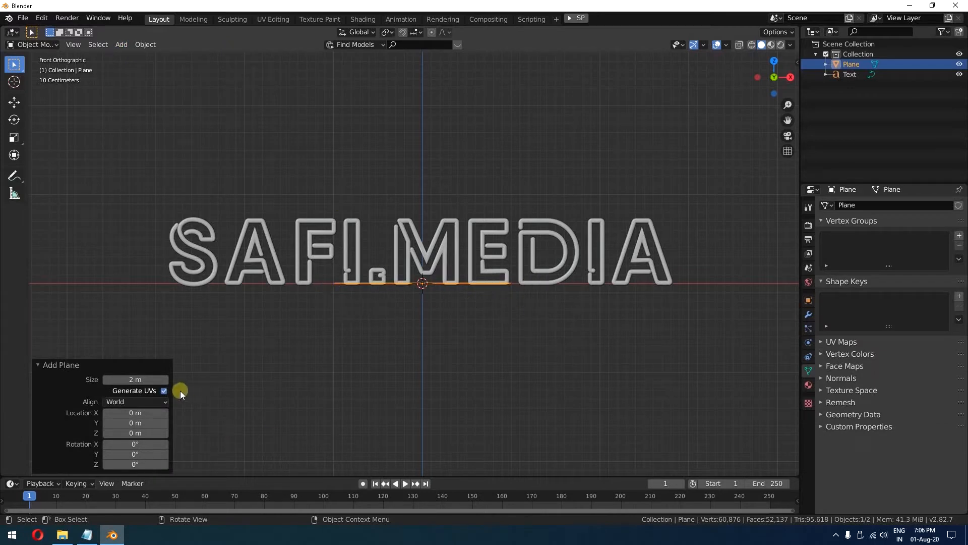
left_click(144, 400)
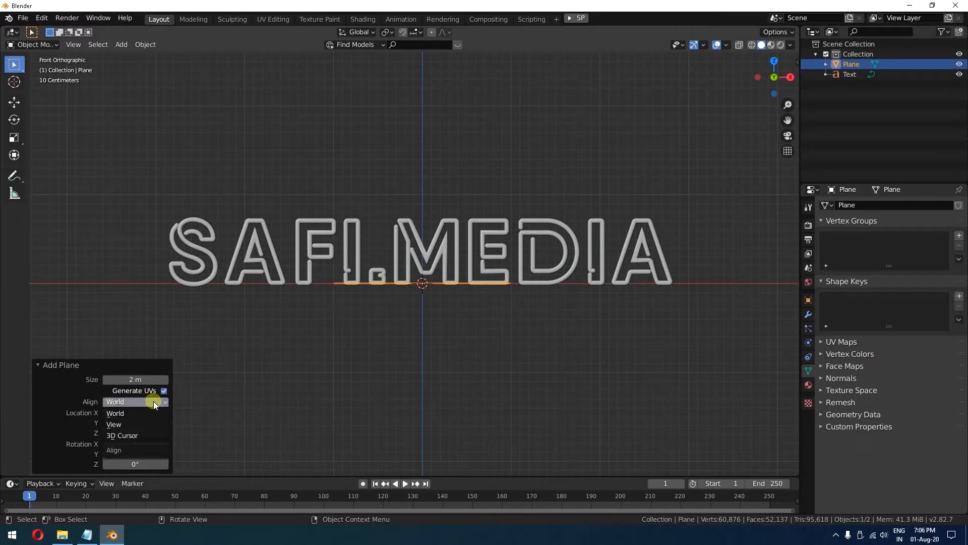
left_click(133, 424)
left_click(435, 295)
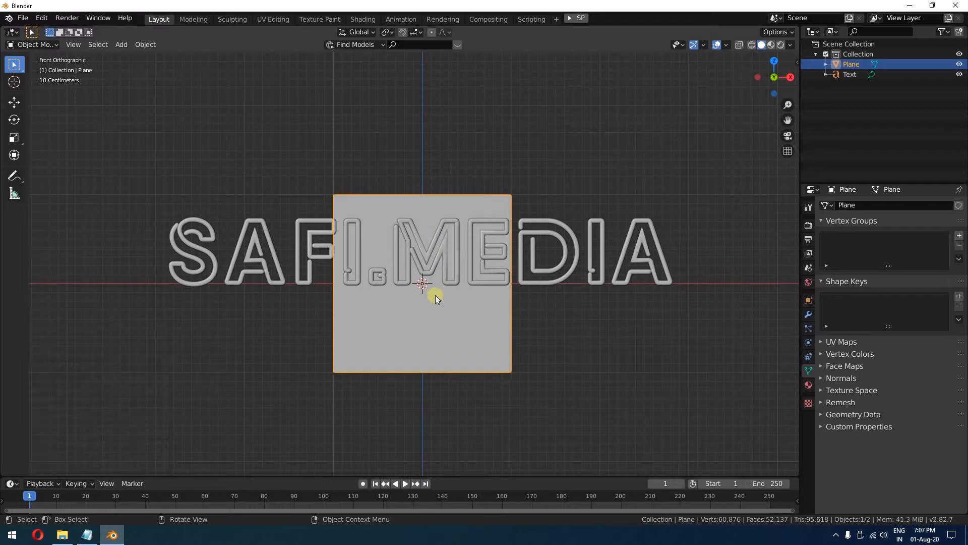
Move the plane back along the Y axis by about 0.06 m and a further 0.05 m, placing it behind the lettering
middle_click_drag(434, 295, 482, 308)
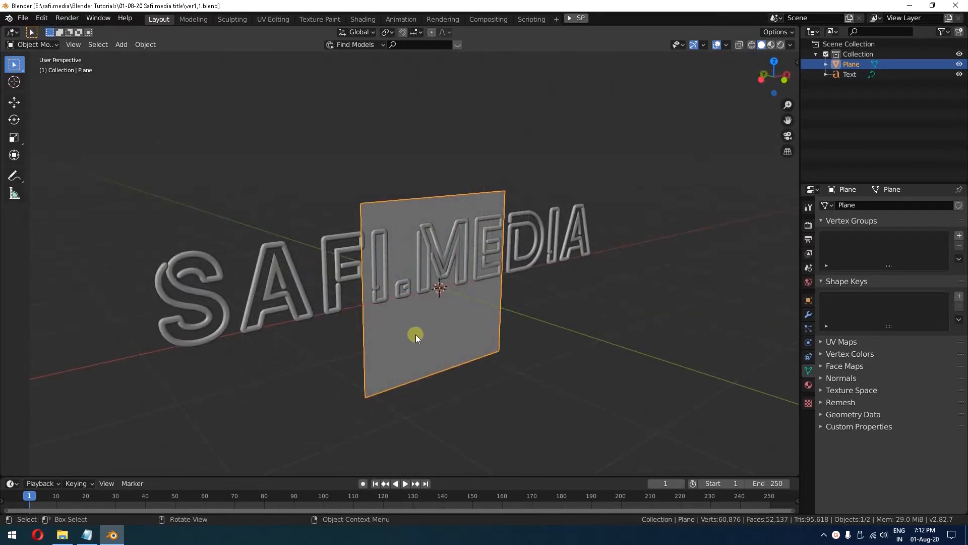
middle_click_drag(416, 334, 470, 344)
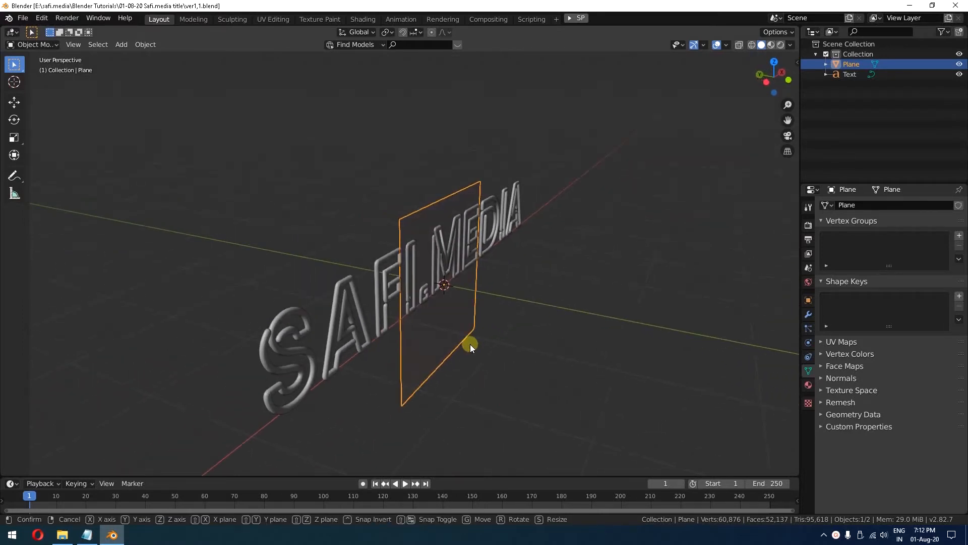
key("g")
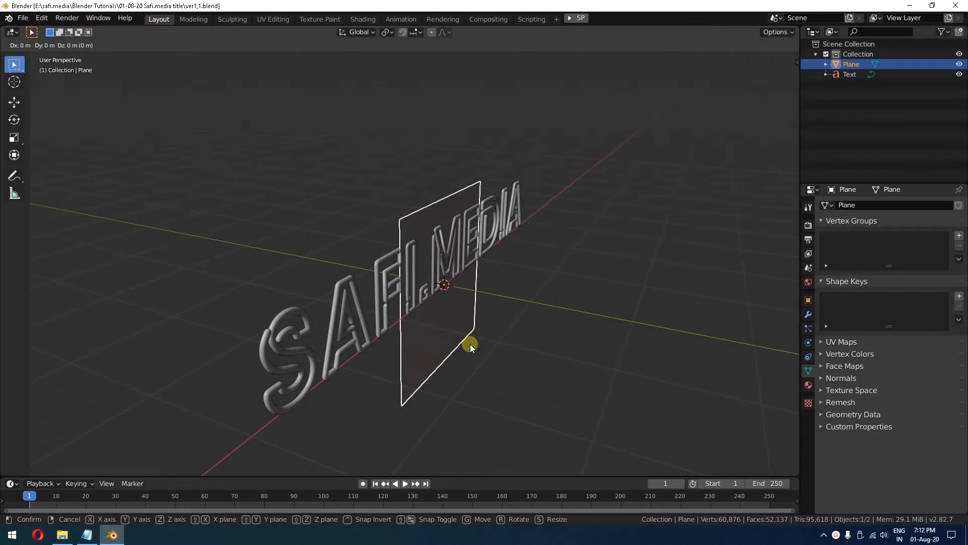
key("y")
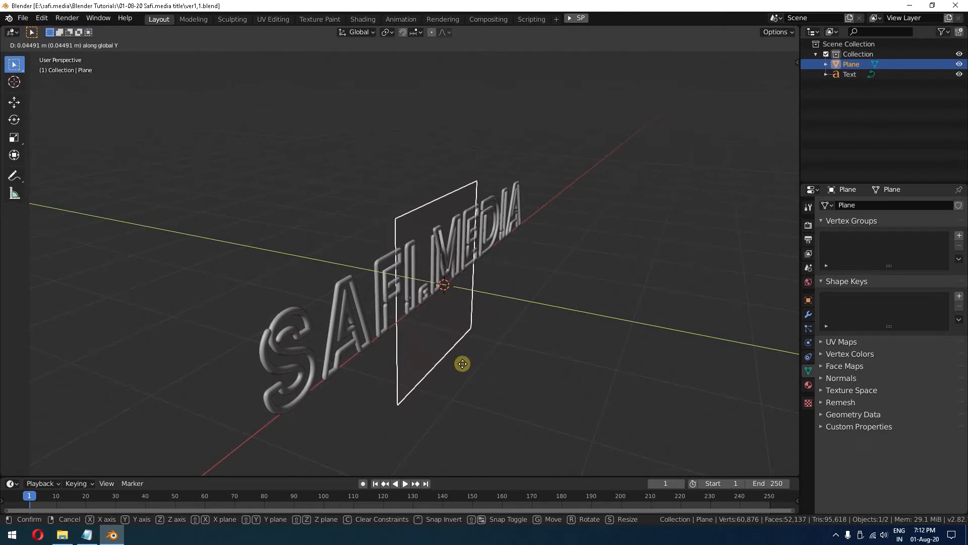
left_click(461, 364)
middle_click_drag(437, 322, 438, 312)
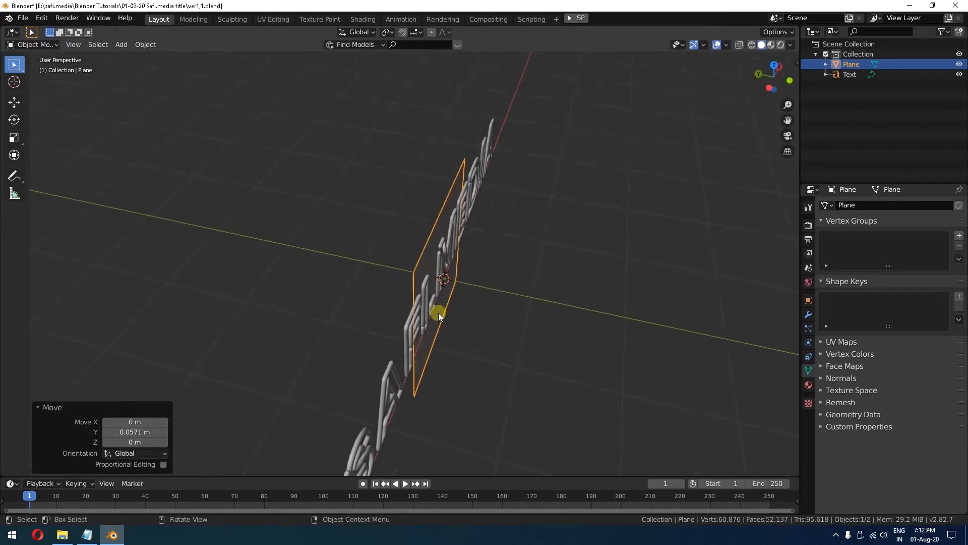
left_click(774, 64)
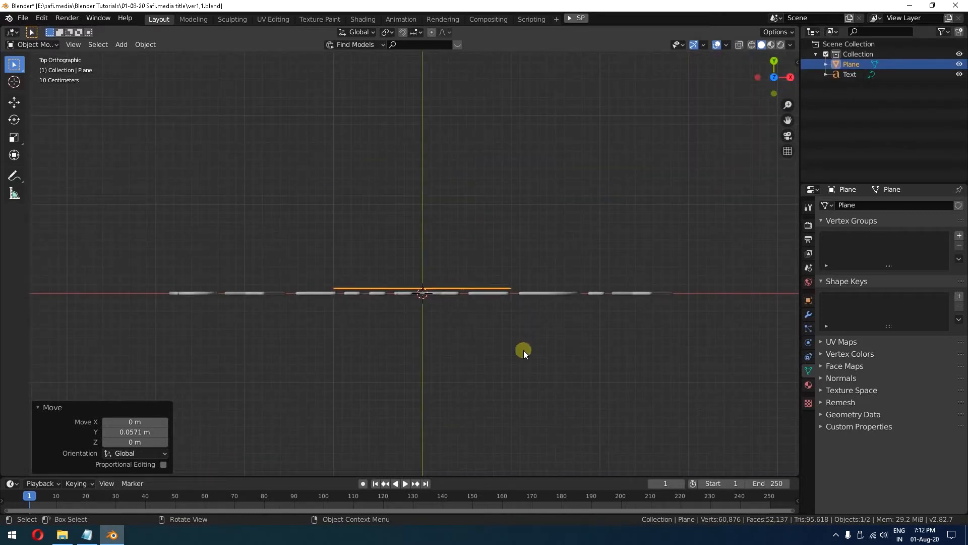
key("g")
key("y")
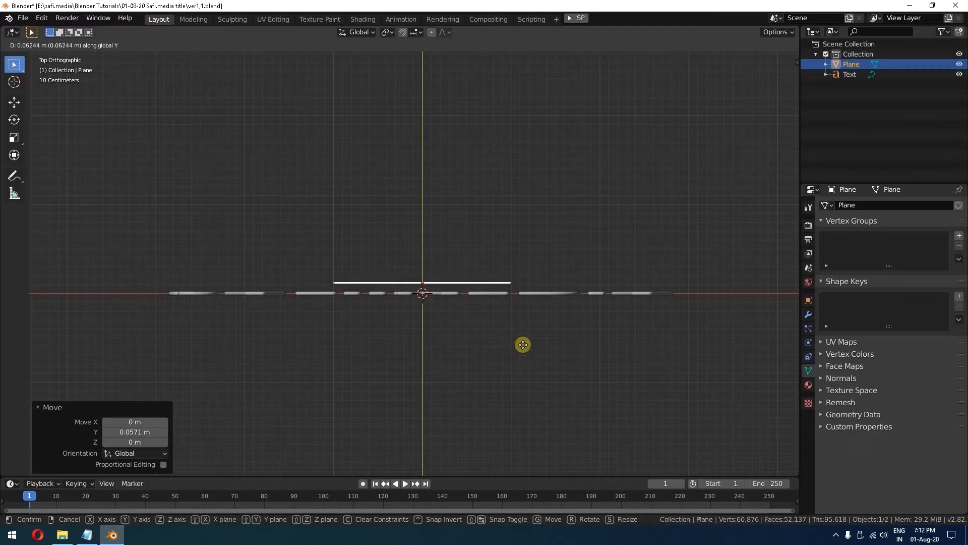
left_click(523, 346)
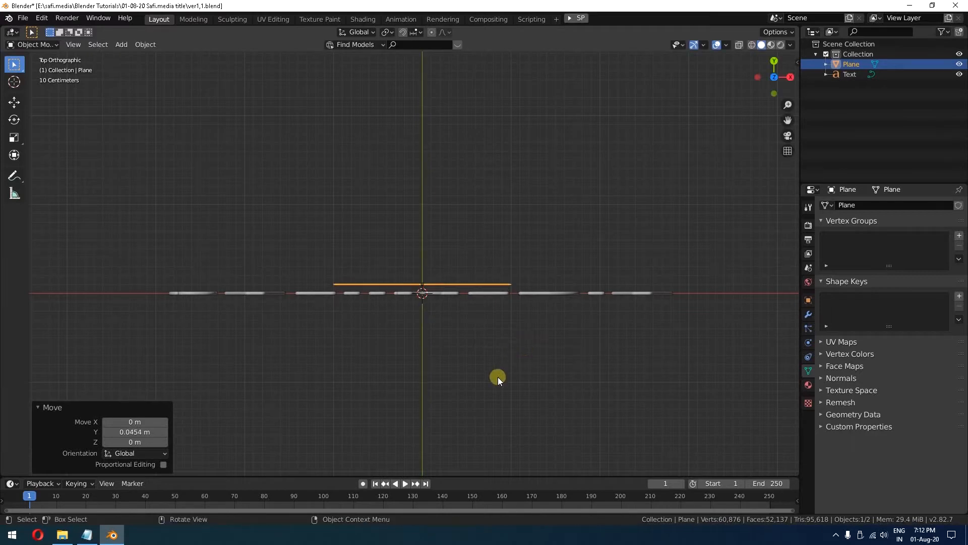
Raise the plane about 0.375 m along the Z axis in front view to centre it vertically on the lettering
mouse_move(771, 78)
left_mouse_down()
mouse_move(689, 185)
mouse_move(774, 76)
left_mouse_up()
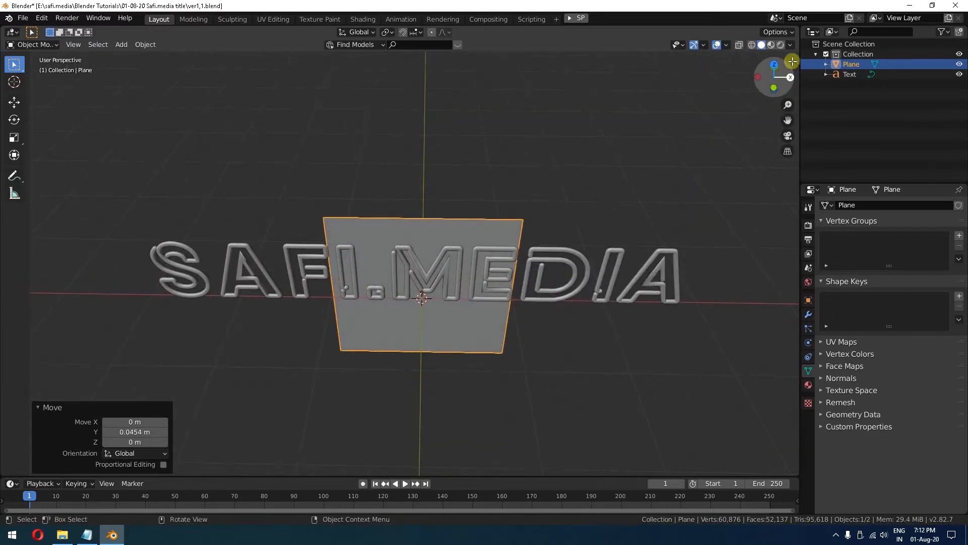
left_click(781, 82)
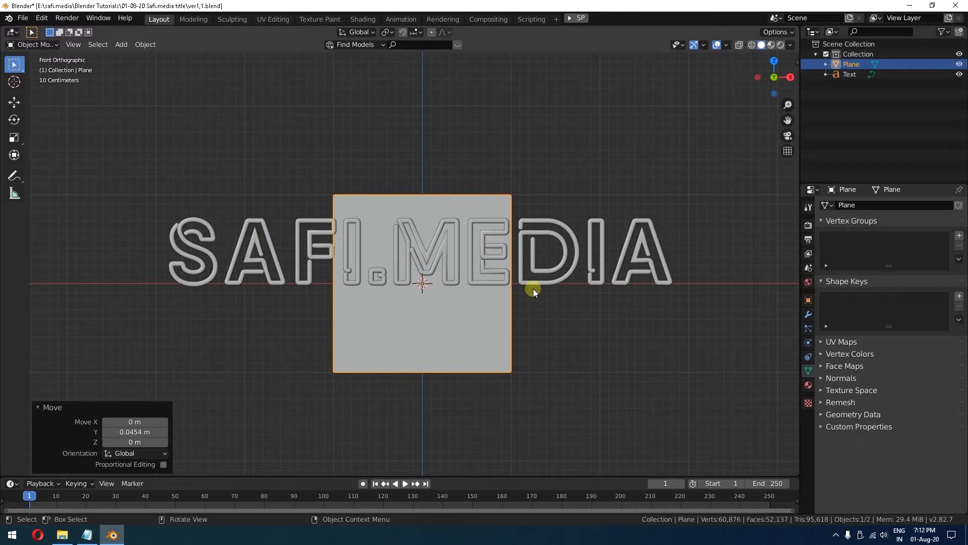
key("g")
key("z")
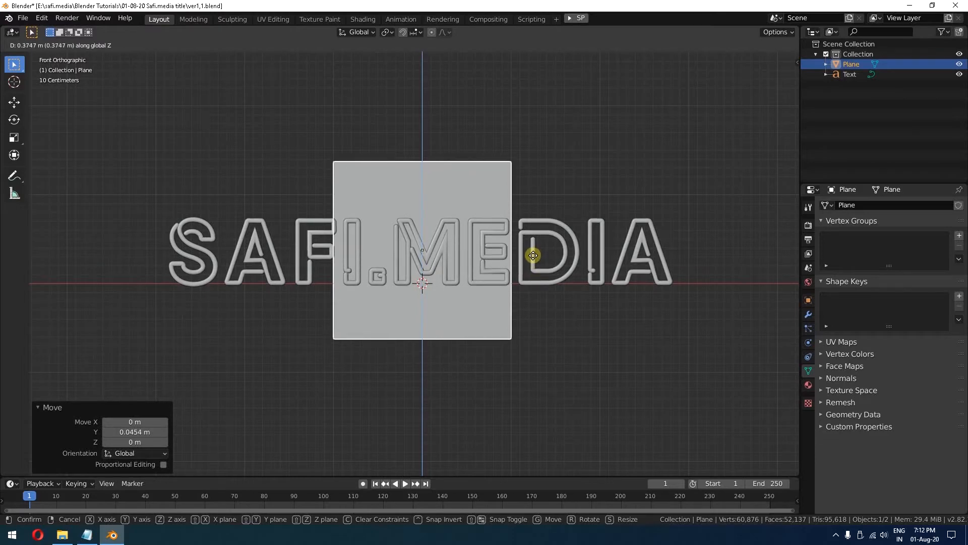
left_click(533, 255)
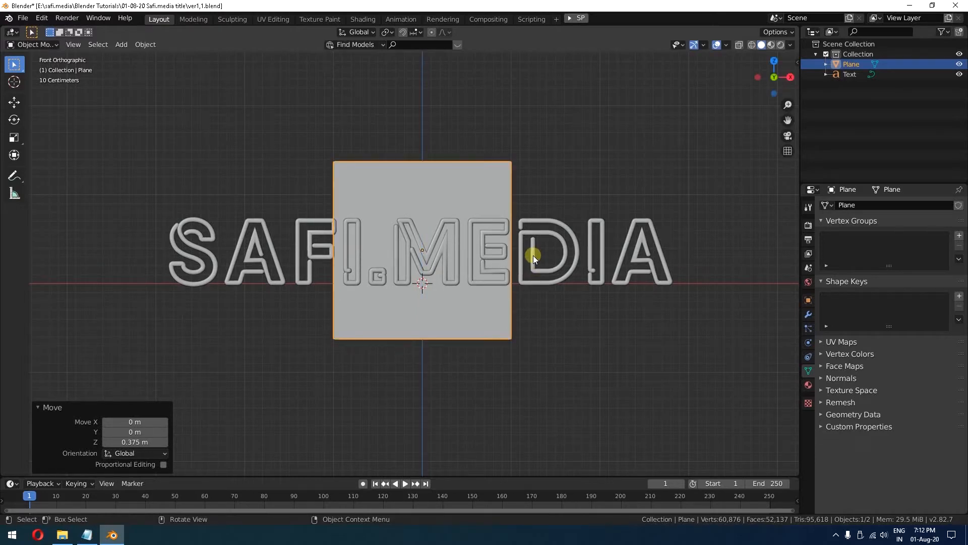
Scale the plane up uniformly to about four times its size so that it backs the whole text as a wall
key("s")
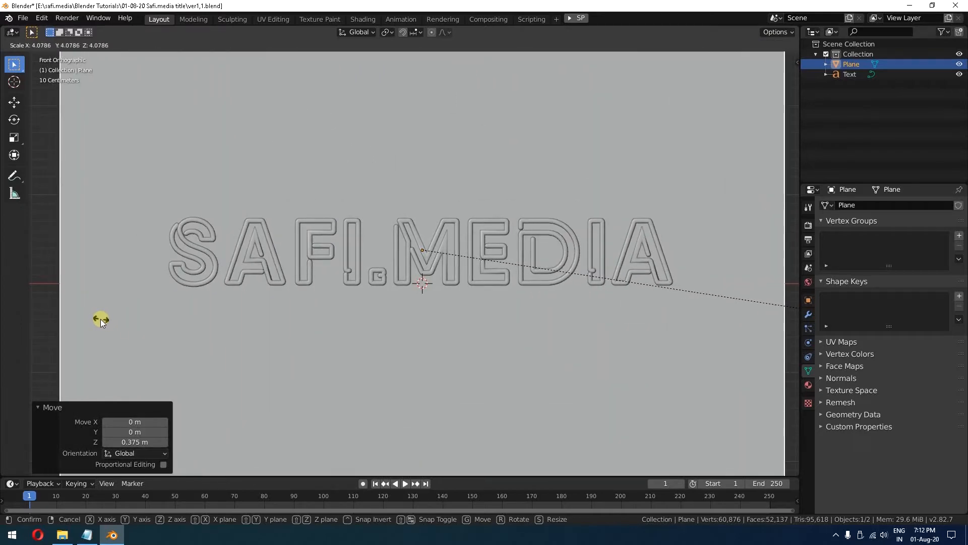
left_click(64, 317)
middle_click_drag(372, 306, 377, 331)
Rename the plane object as Wall
double_click(850, 65)
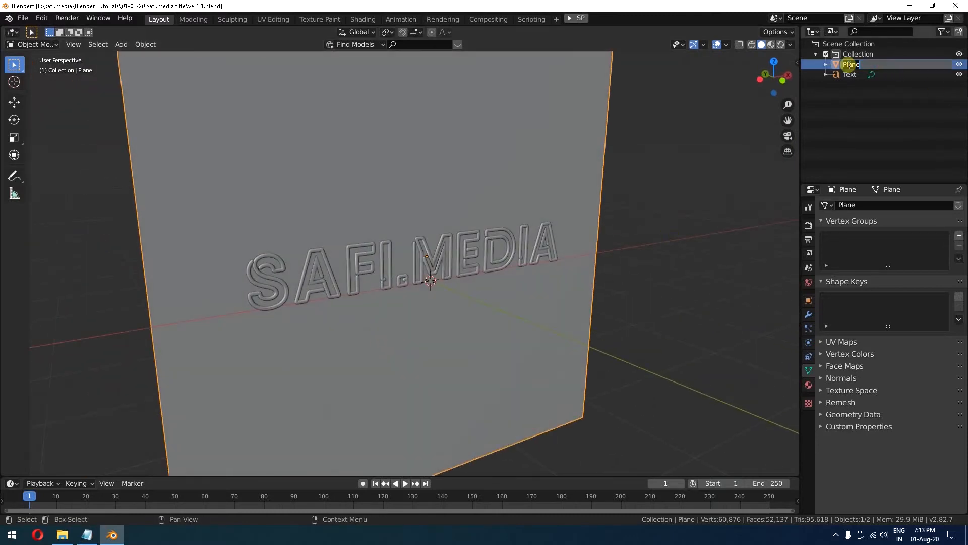
type("Wall")
key("Return")
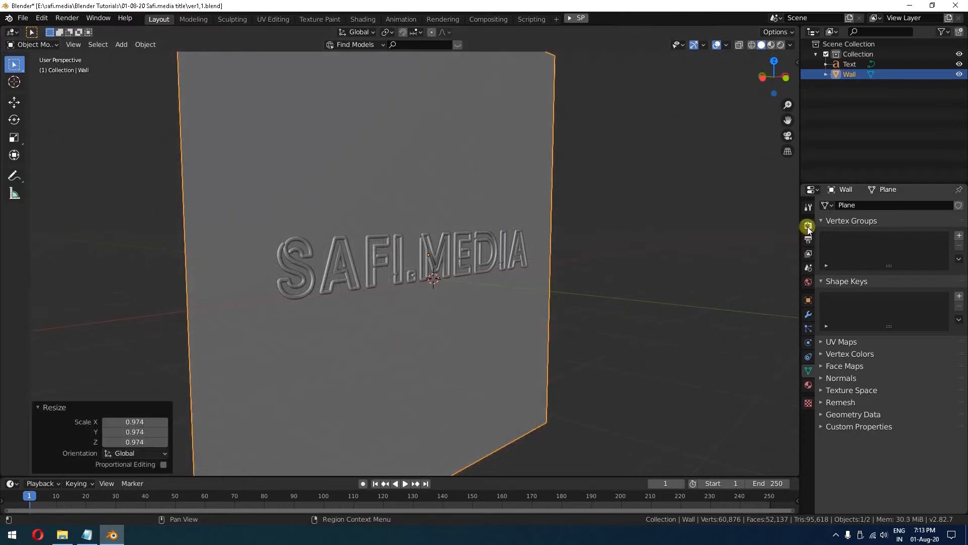
Set the scene to render with Cycles on GPU Compute, using the Experimental feature set
left_click(807, 227)
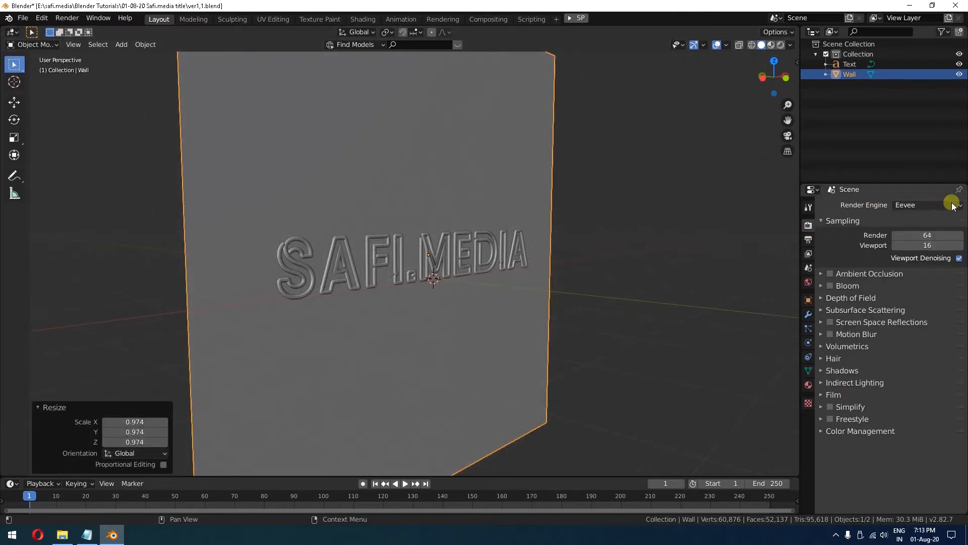
left_click(912, 204)
left_click(905, 239)
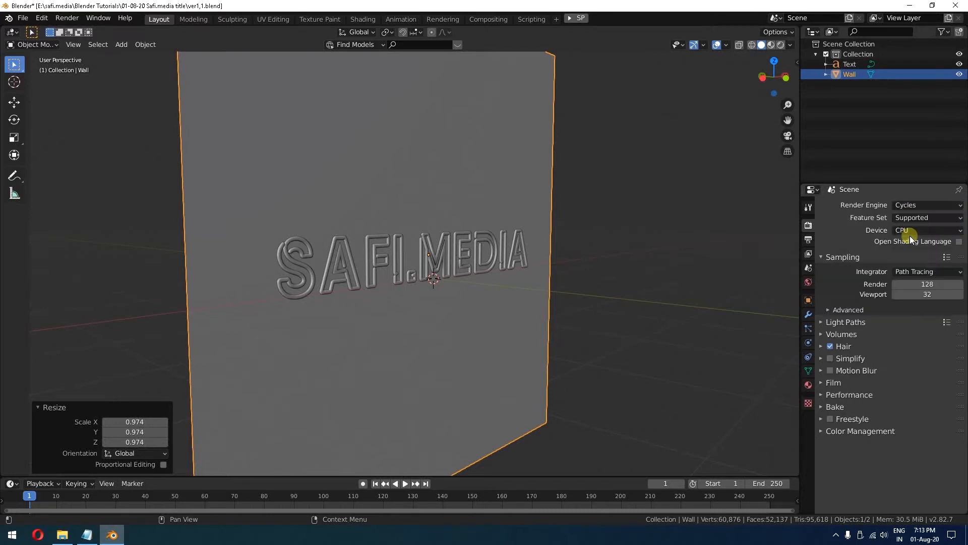
left_click(907, 232)
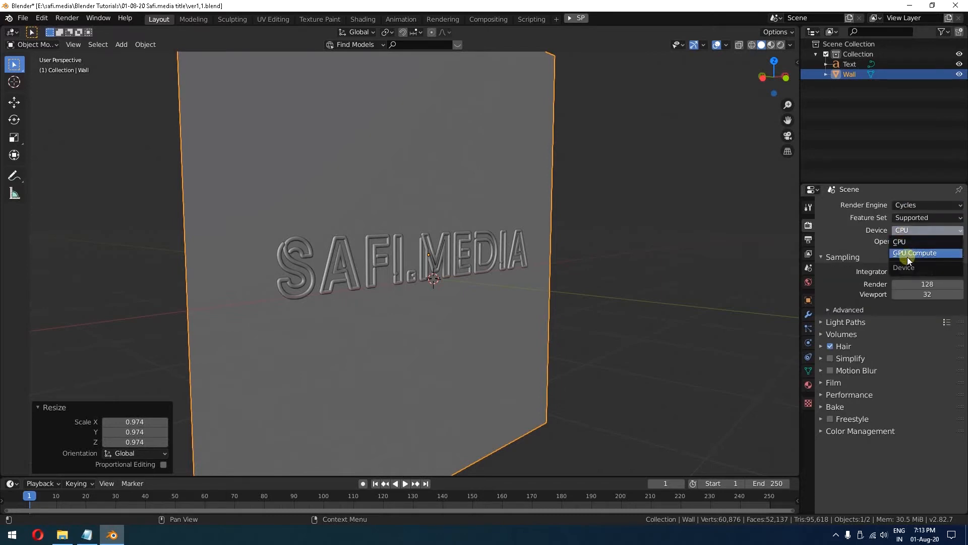
left_click(918, 255)
left_click(913, 218)
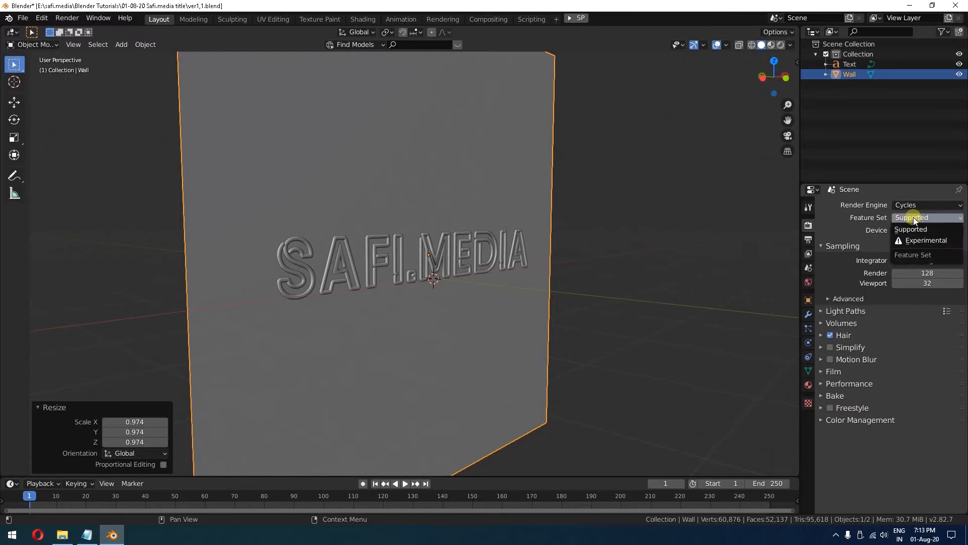
left_click(915, 241)
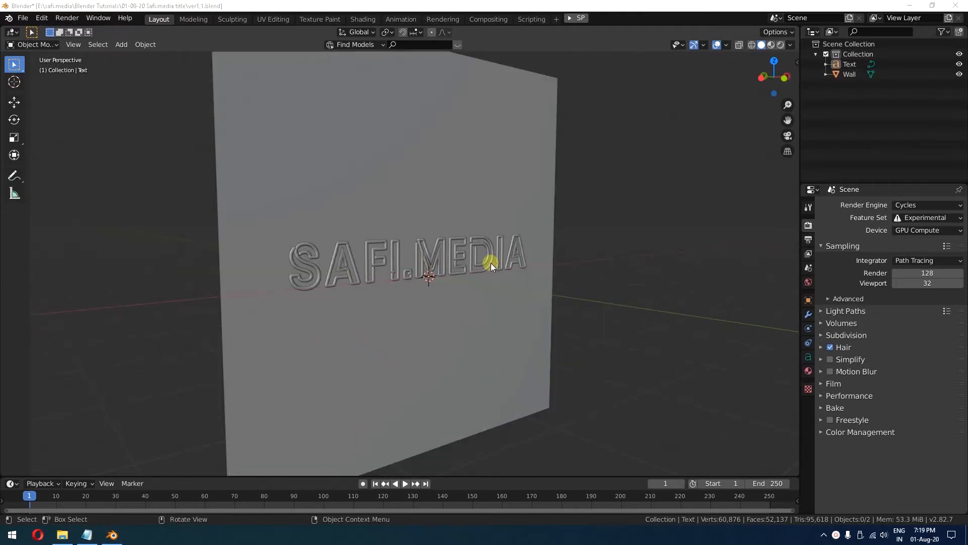
Open the Shading workspace and create a new material for the safi.media text object
left_click(369, 20)
middle_click_drag(490, 227, 537, 208)
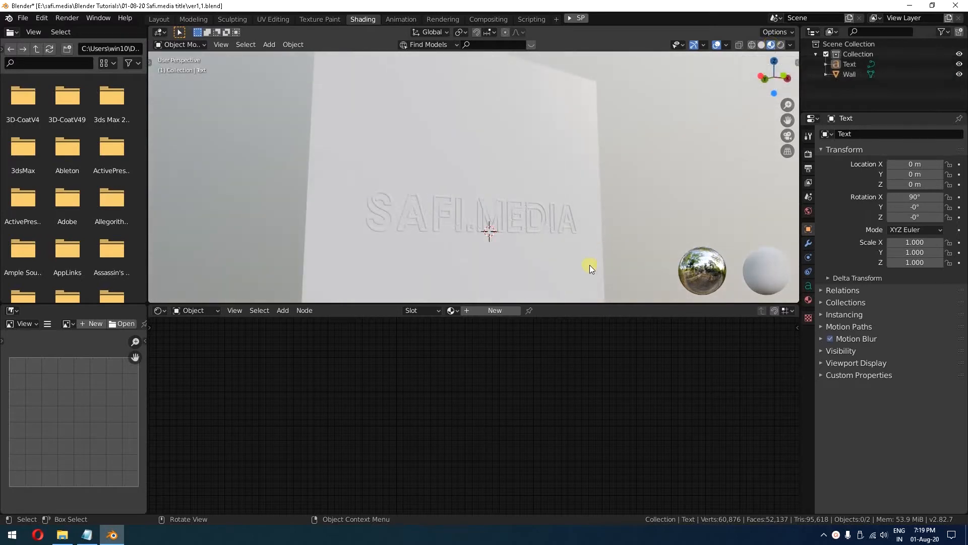
left_click(555, 230)
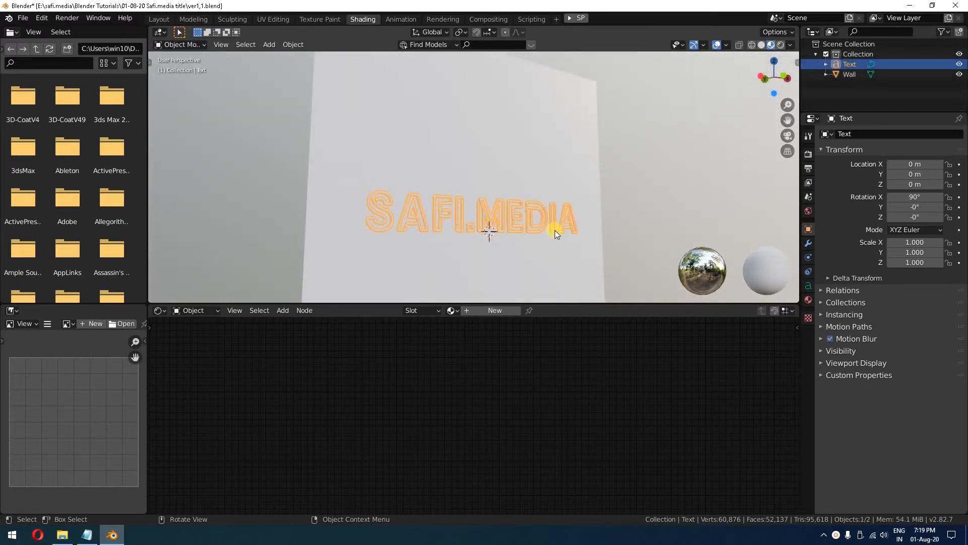
left_click(809, 301)
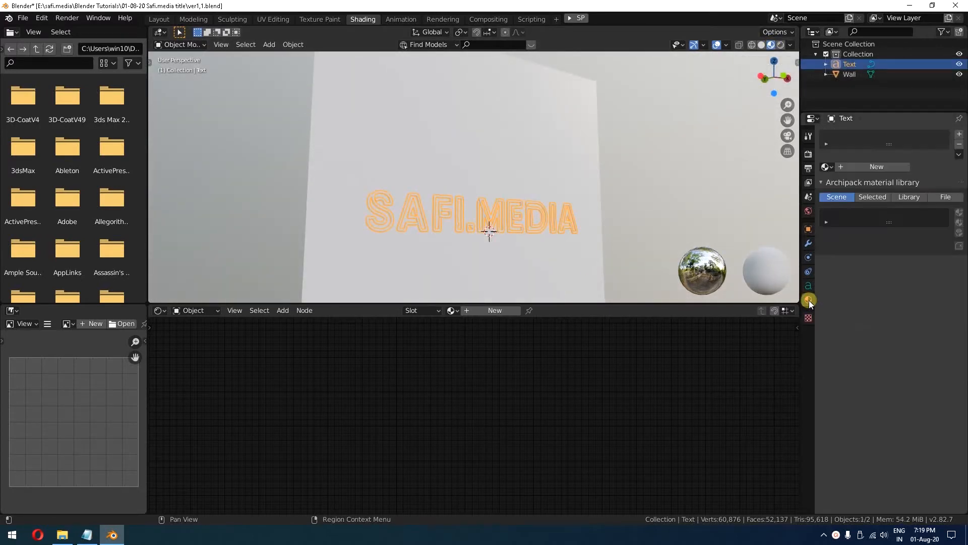
left_click(882, 167)
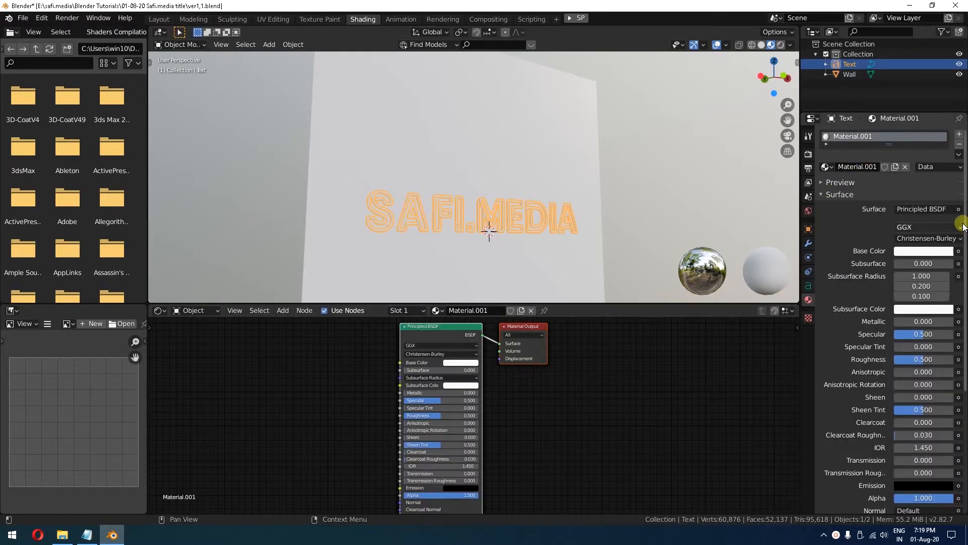
Rename the text's material as Neon Blue and change its surface shader to Emission
left_click(871, 168)
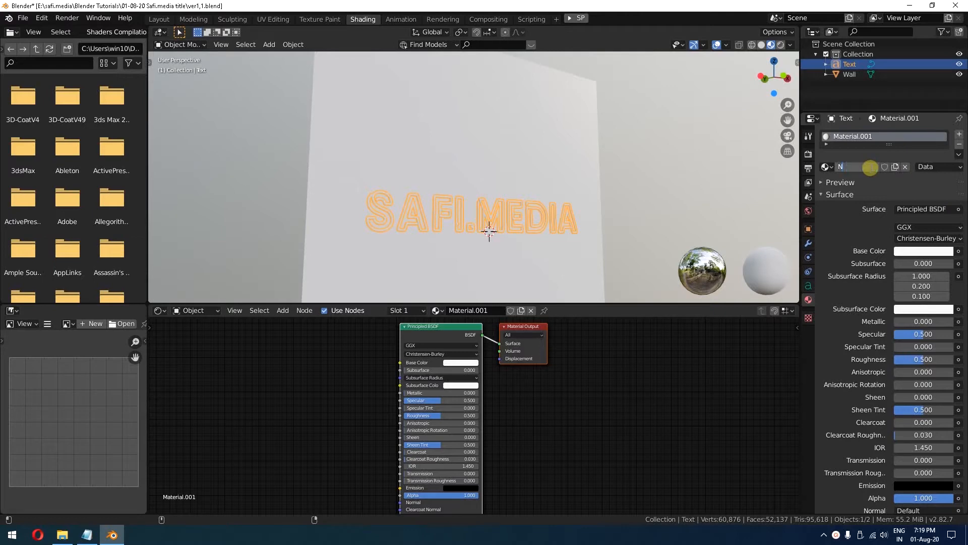
type("Neon Blue")
key("Return")
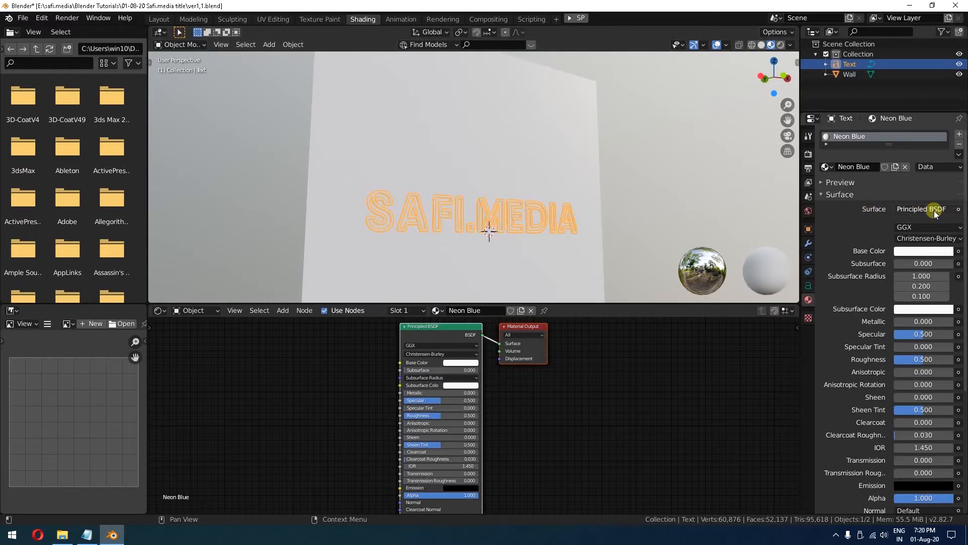
left_click(918, 208)
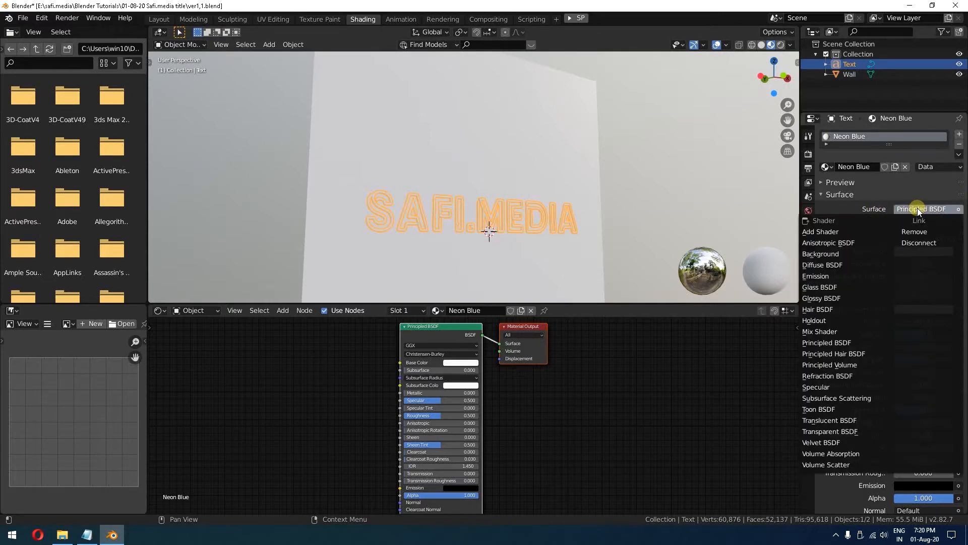
left_click(820, 276)
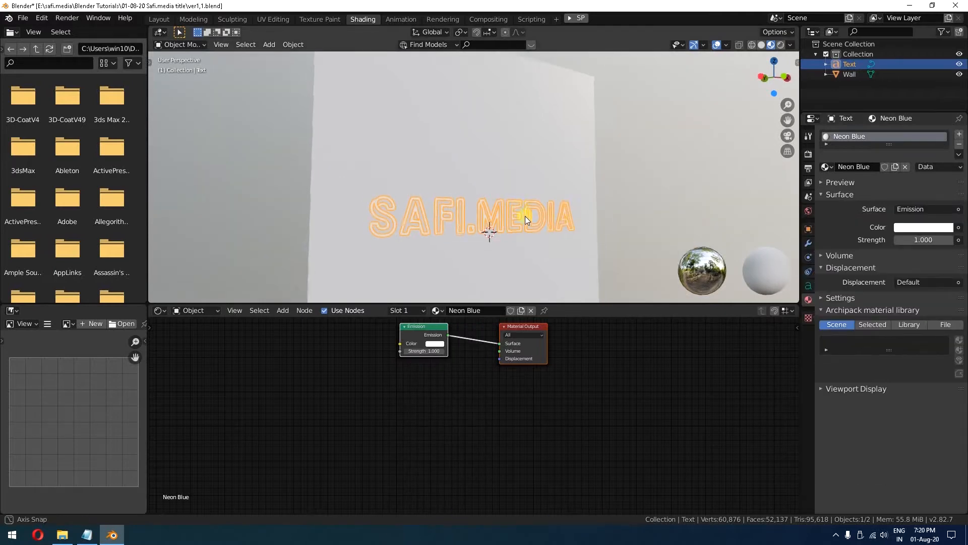
Set the Neon Blue emission color to bright cyan, with a hue of 0.506 and full saturation
middle_click_drag(525, 216, 523, 227)
left_click(934, 228)
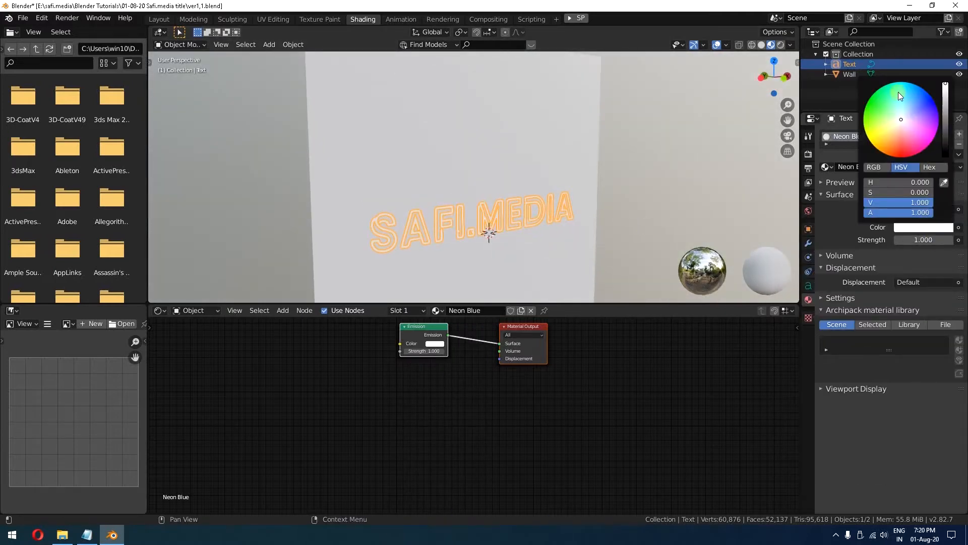
left_click_drag(902, 93, 903, 81)
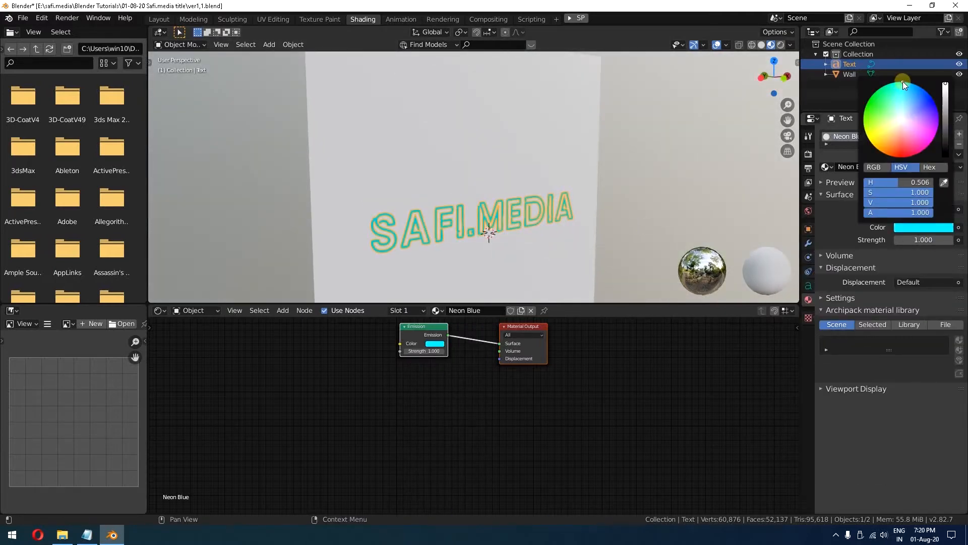
left_click(651, 123)
Preview the glow of the lettering on the wall in rendered viewport shading
left_click(780, 44)
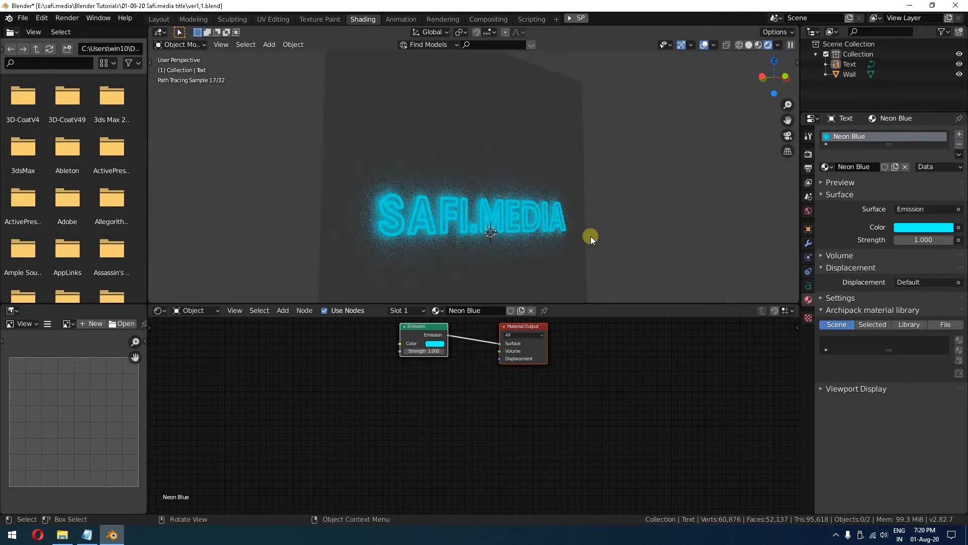
scroll(591, 247, "up", 2)
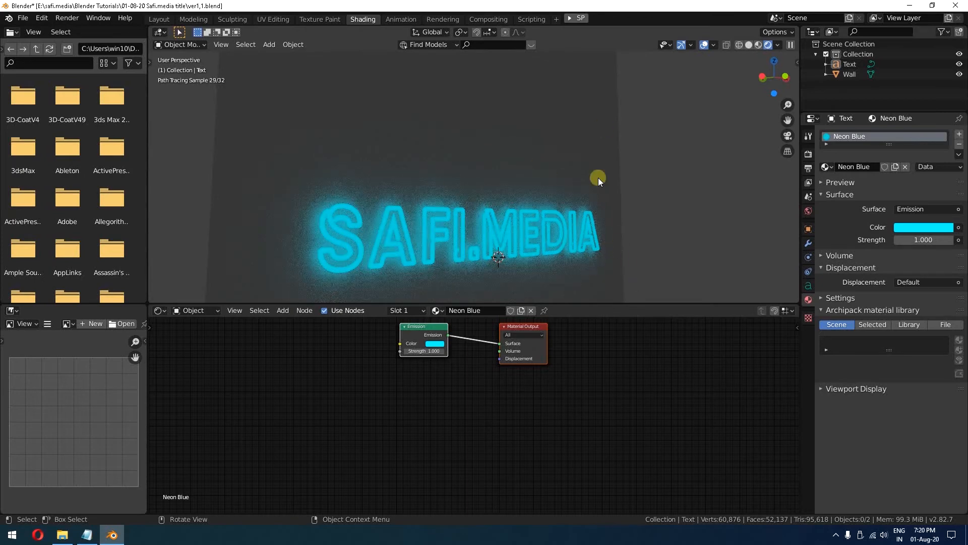
scroll(529, 174, "up", 1)
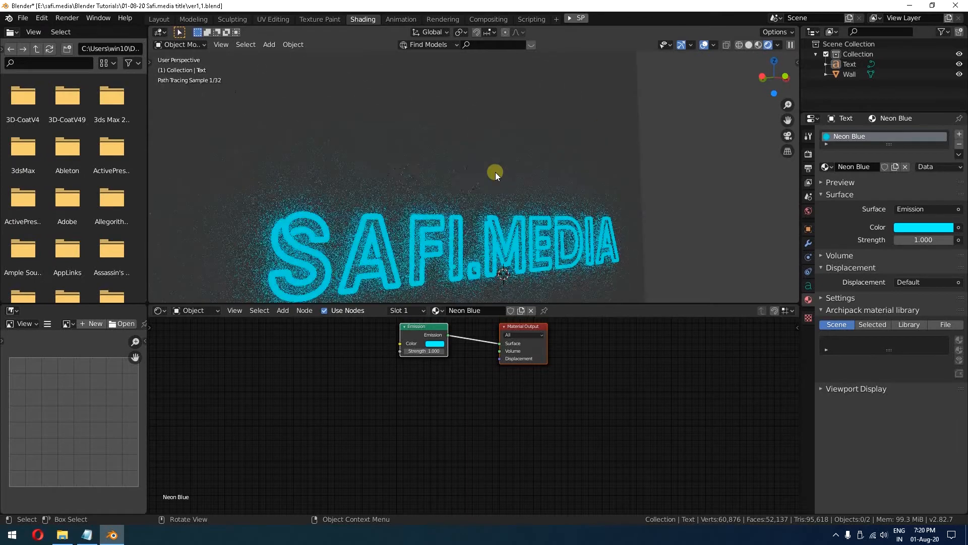
Return the viewport to material preview and create a new material named Wall for the wall plane
left_click(440, 125)
scroll(547, 131, "down", 3)
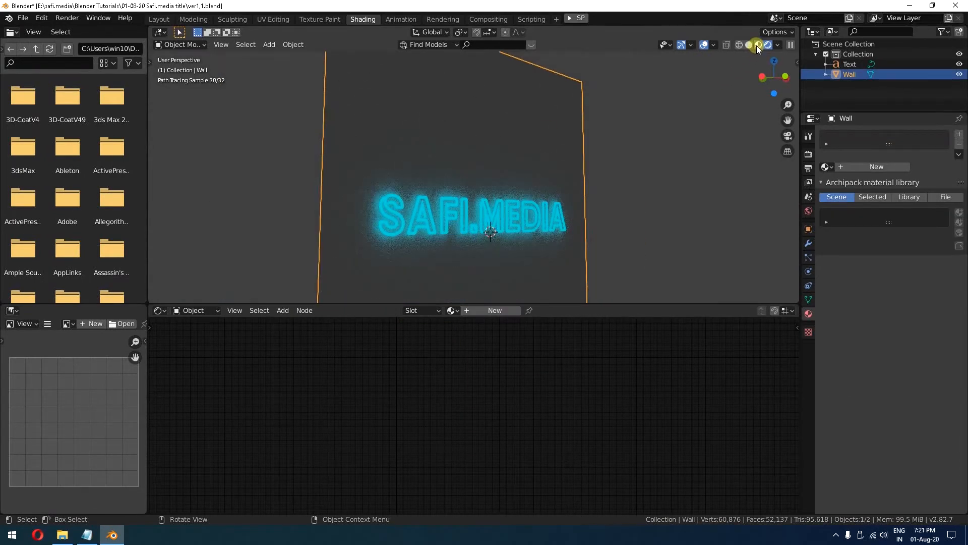
left_click(758, 44)
scroll(511, 197, "up", 1)
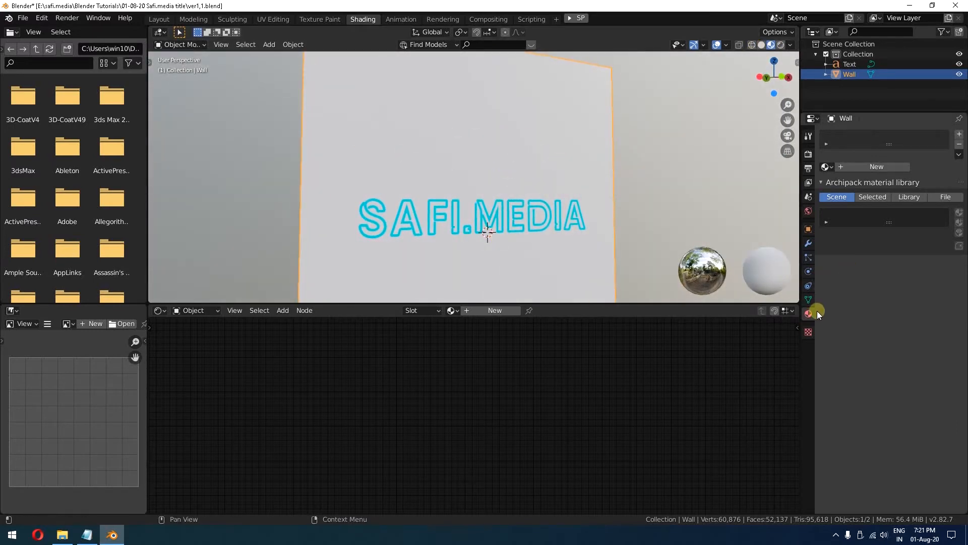
left_click(864, 169)
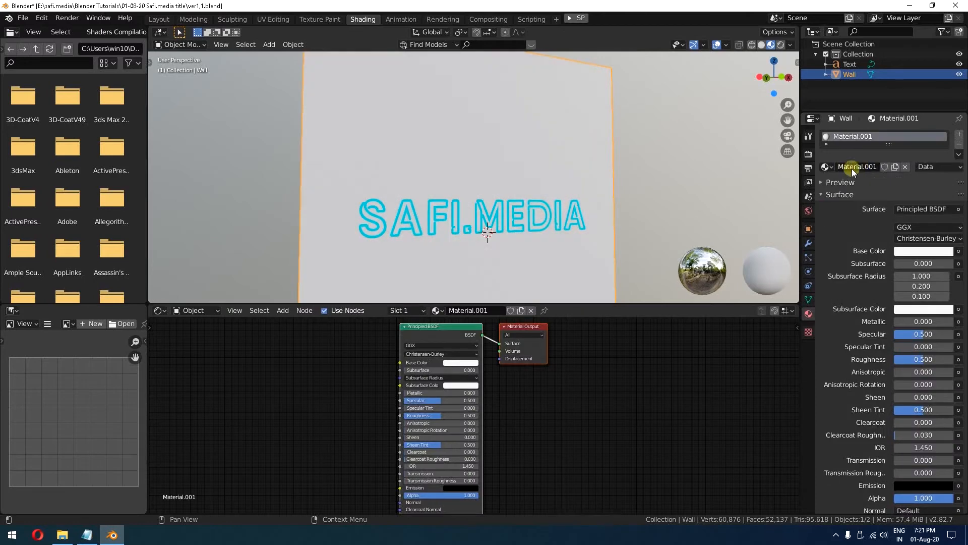
key("ctrl+a")
type("Wall")
key("Return")
scroll(679, 413, "down", 1)
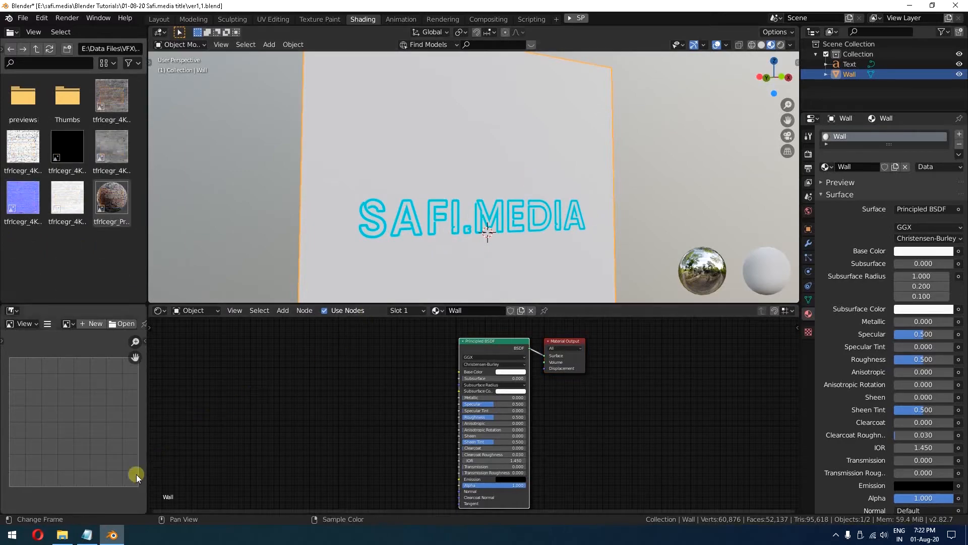
Try the brick albedo image as the Wall material's Base Color, and delete its texture node
left_click(62, 535)
left_click_drag(314, 130, 459, 373)
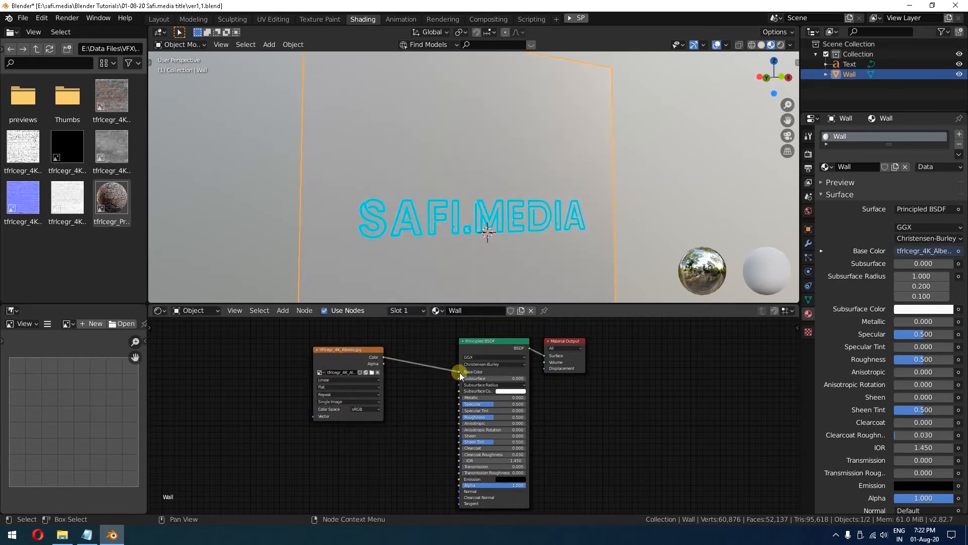
middle_click_drag(555, 206, 468, 205)
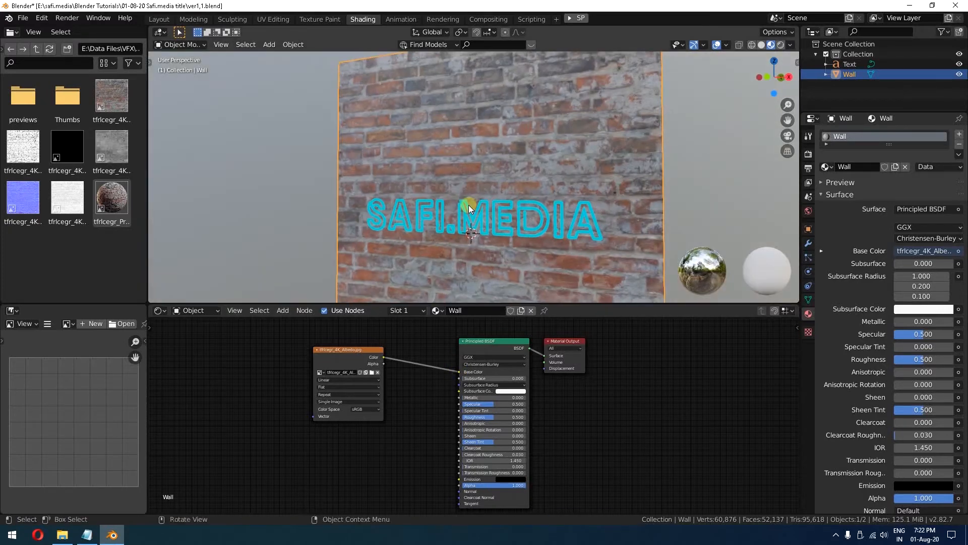
left_click_drag(318, 481, 371, 387)
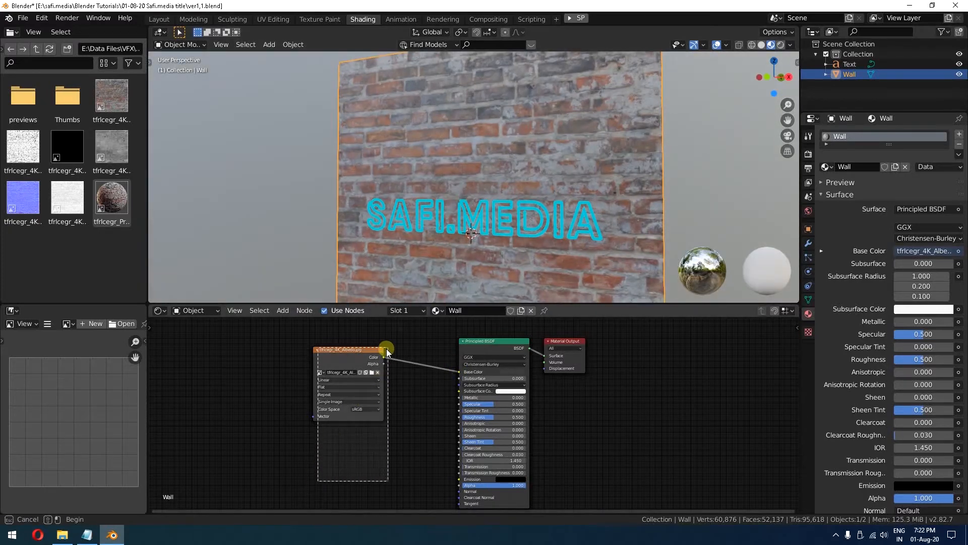
key("x")
Search the add-on preferences for "node" to check whether the Node Wrangler add-on is enabled
left_click(41, 19)
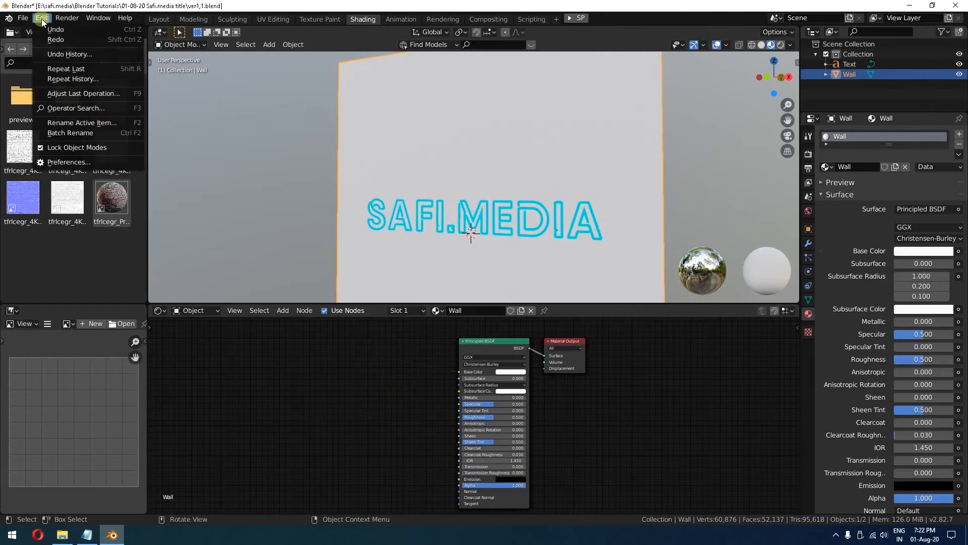
left_click(69, 163)
left_click(296, 69)
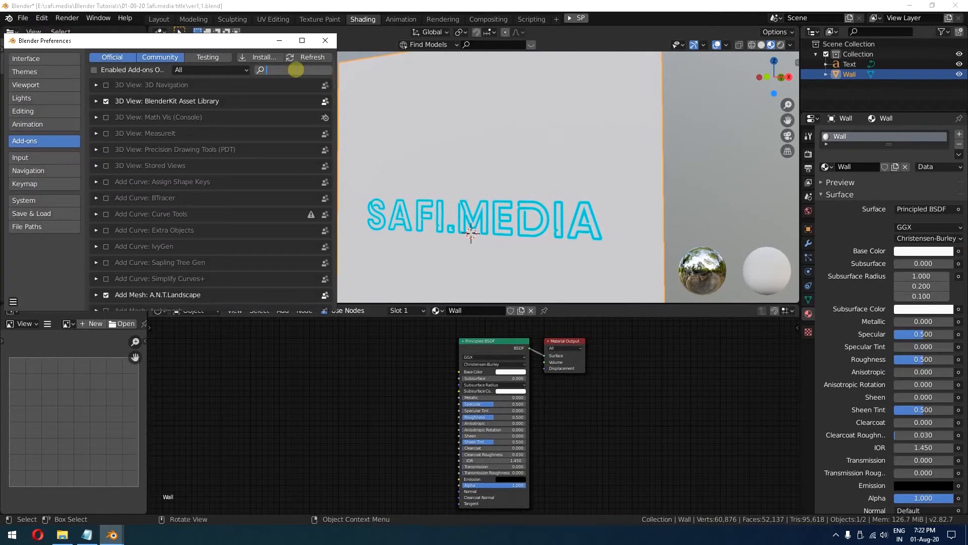
type("node")
key("Return")
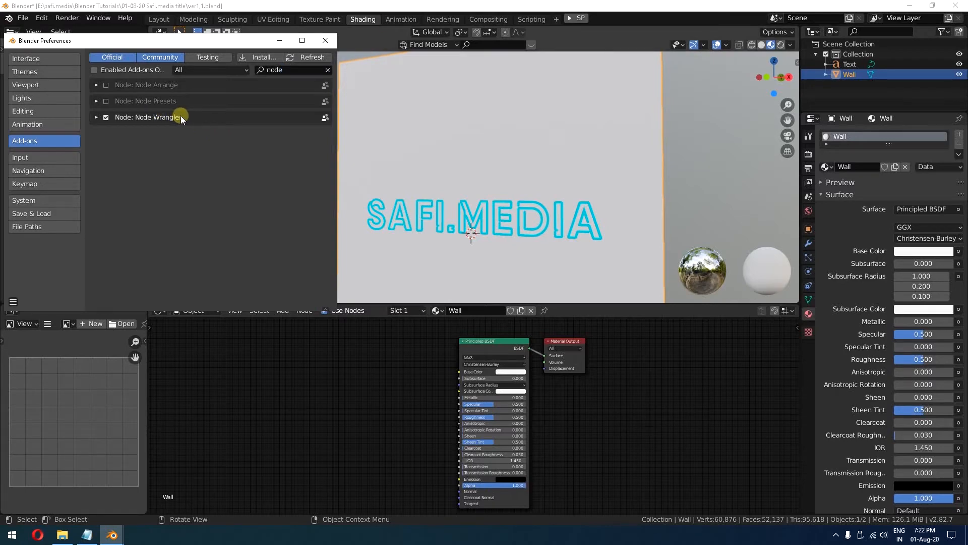
left_click(325, 41)
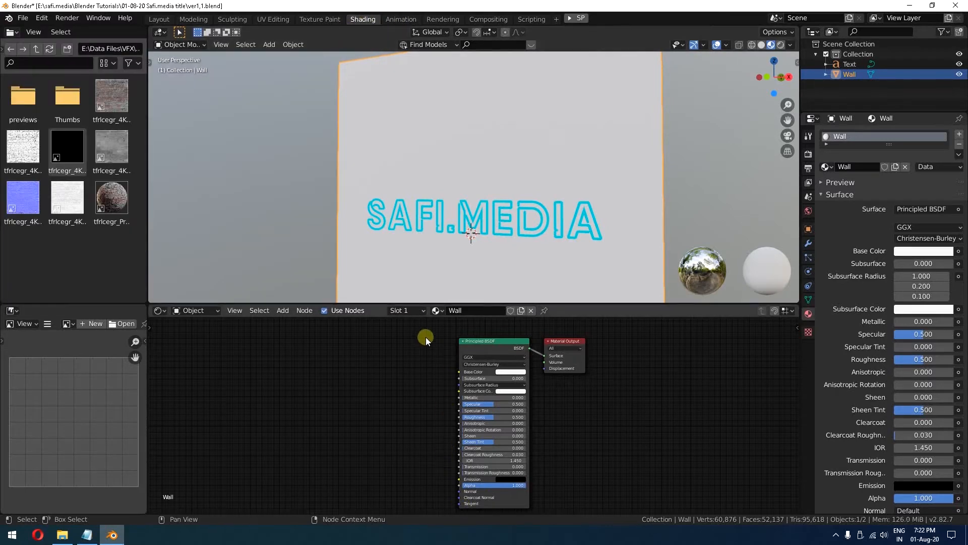
Use Node Wrangler's Principled Texture Setup to load the Normal, Albedo, Roughness, AO and Displacement JPGs from the Wall_Brick_tfrlcegr folder onto the Principled BSDF
left_click_drag(428, 337, 487, 426)
mouse_move(495, 353)
left_mouse_down()
mouse_move(476, 356)
mouse_move(493, 361)
left_mouse_up()
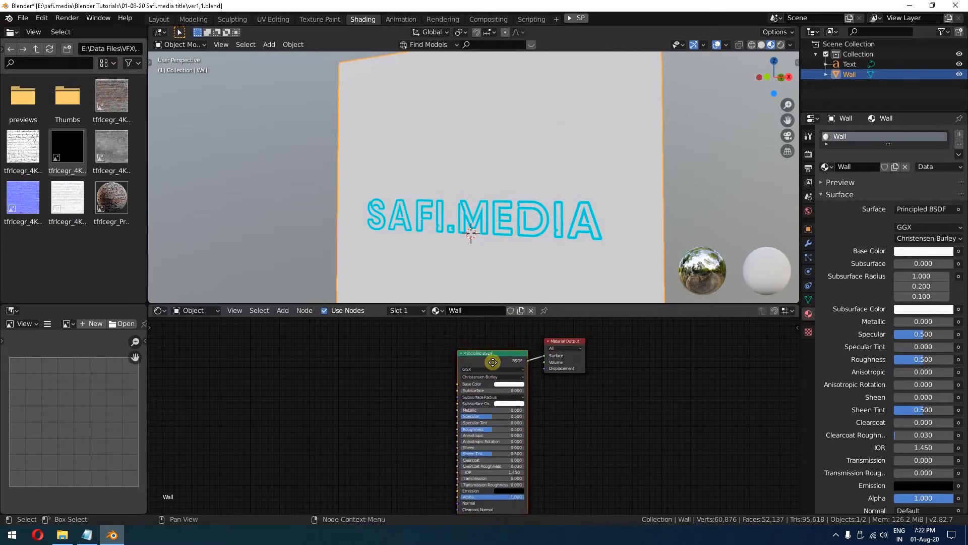
key("ctrl")
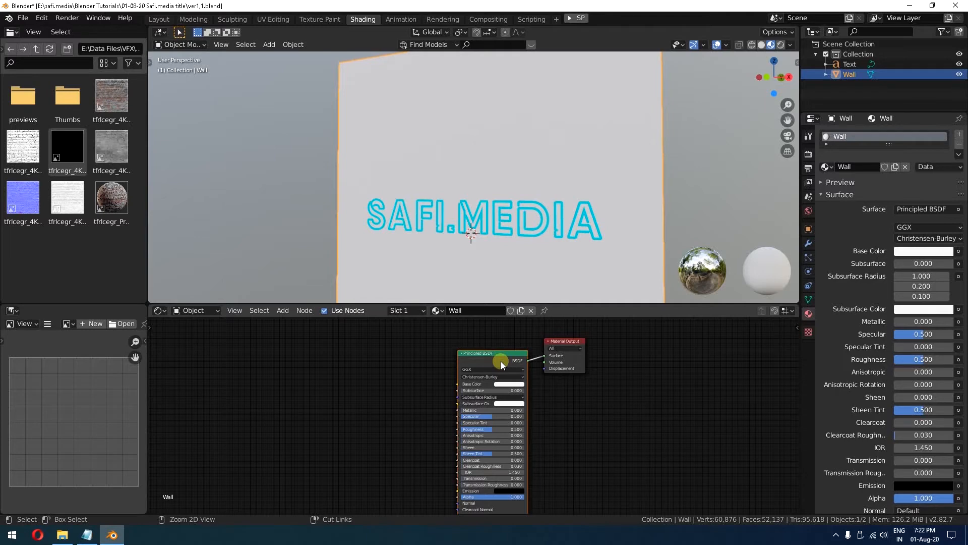
key("shift")
key("ctrl+shift+t")
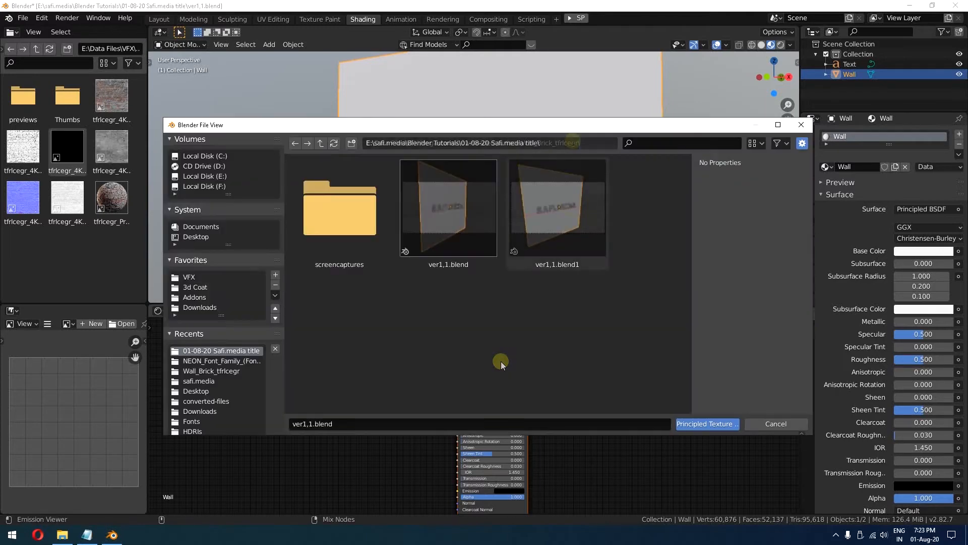
type("E:\\Data Files\\VFX\\Megascans\\Downloaded\\surface\\Wall_Brick_tfrlcegr\\")
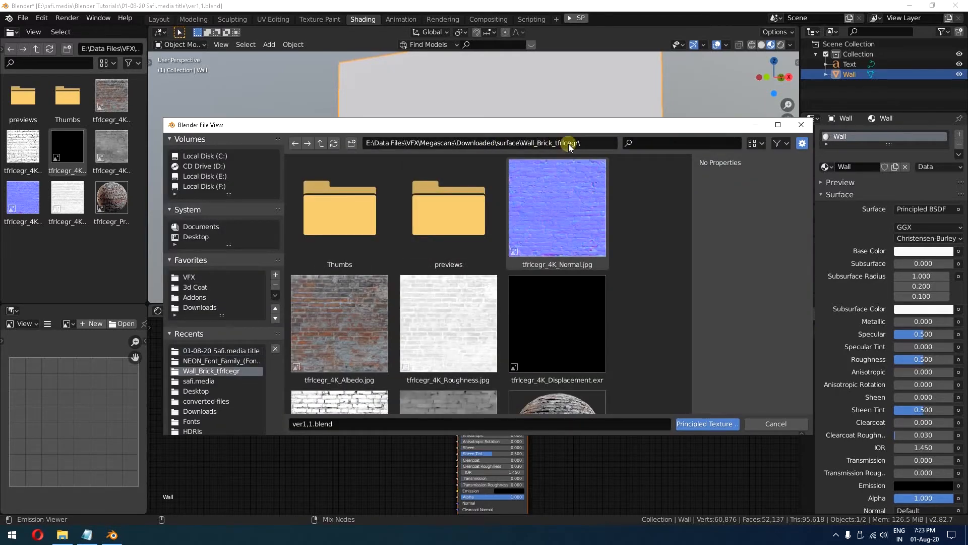
left_click(579, 233)
scroll(588, 275, "down", 3)
left_click(458, 356, "shift")
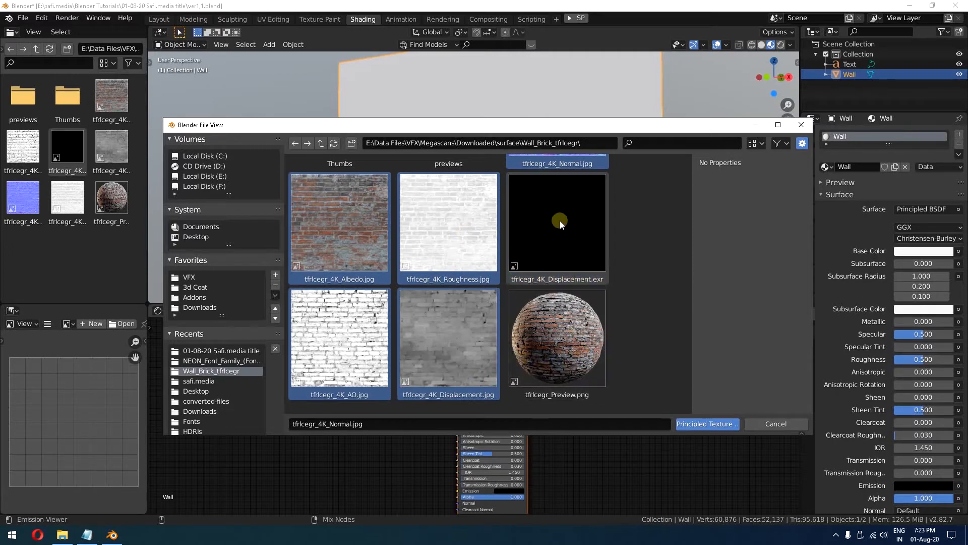
left_click(708, 424)
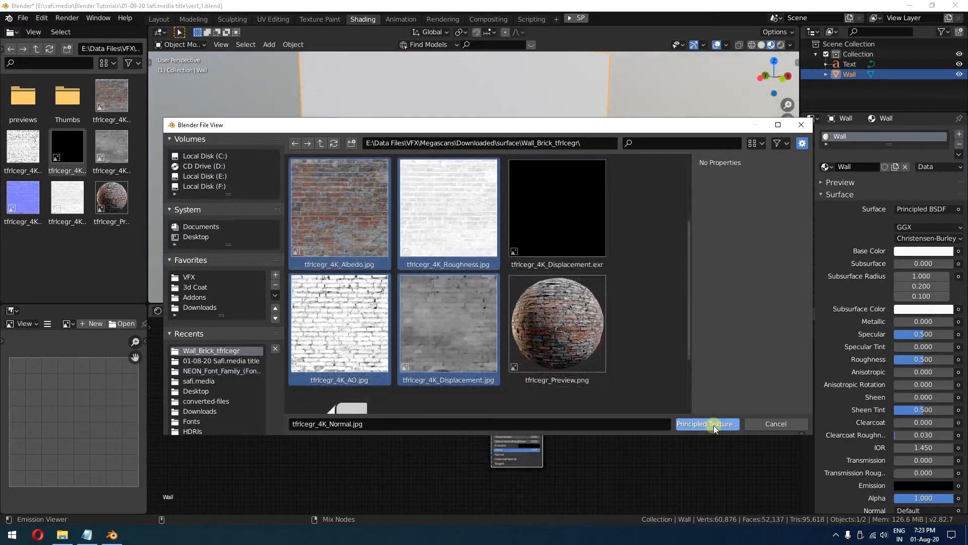
left_click(708, 423)
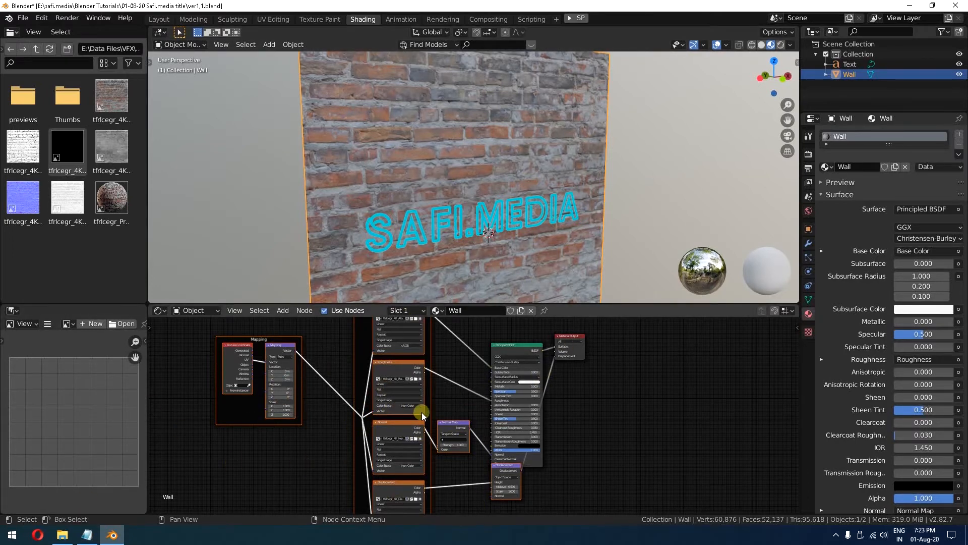
Examine the neon lettering against the brick wall in rendered viewport shading
middle_click_drag(446, 231, 468, 228)
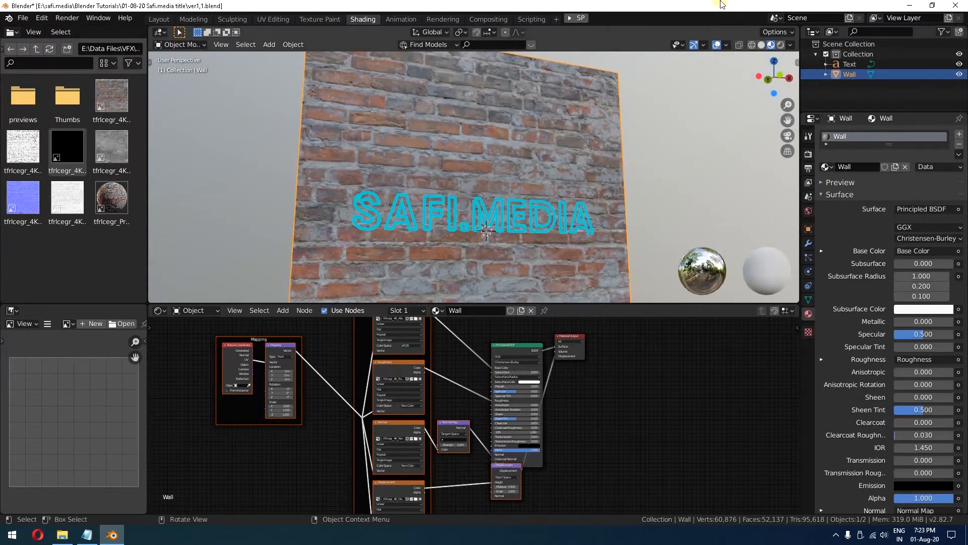
left_click(781, 45)
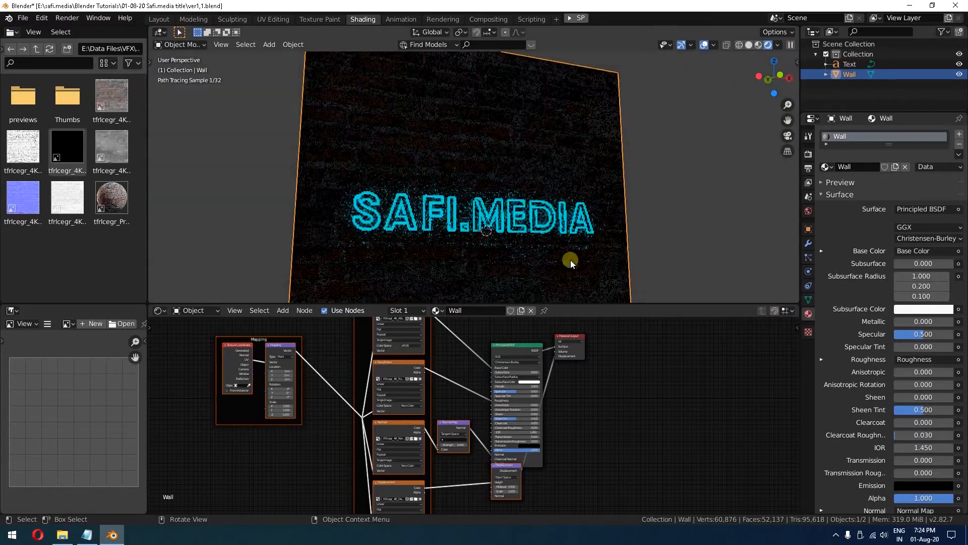
mouse_move(566, 254)
middle_mouse_down()
mouse_move(527, 252)
mouse_move(537, 265)
mouse_move(520, 267)
mouse_move(592, 270)
mouse_move(569, 214)
middle_mouse_up()
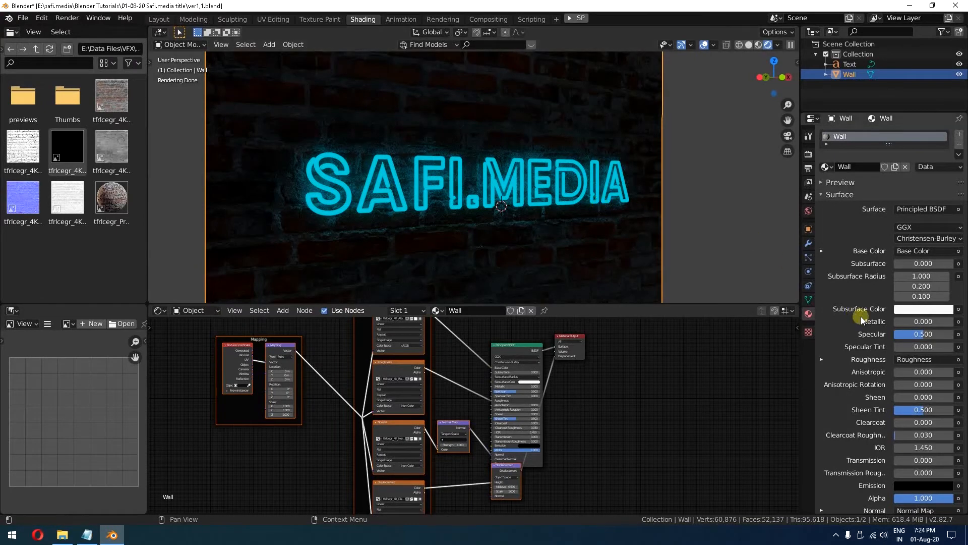
Set the world background strength to 0 so that only the neon text lights the wall
left_click(810, 214)
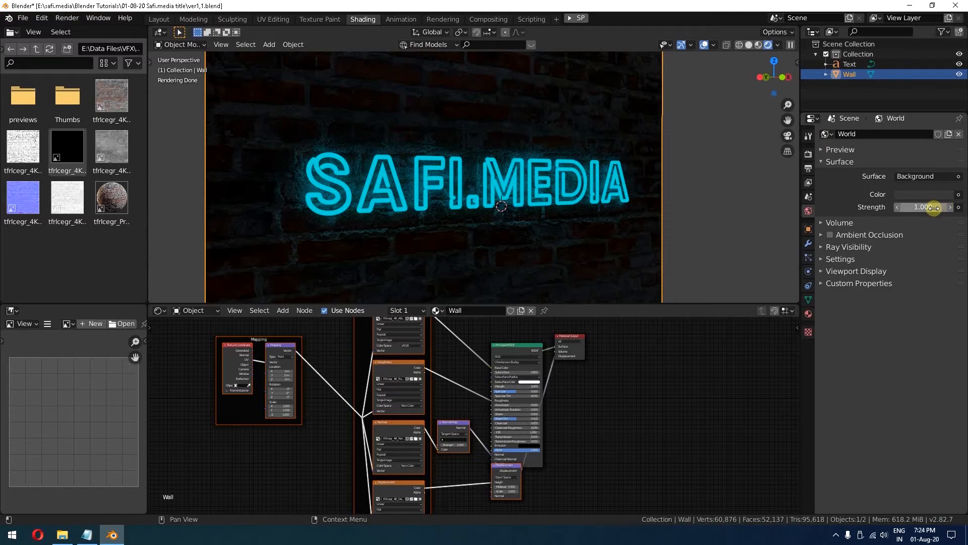
left_click_drag(934, 207, 896, 207)
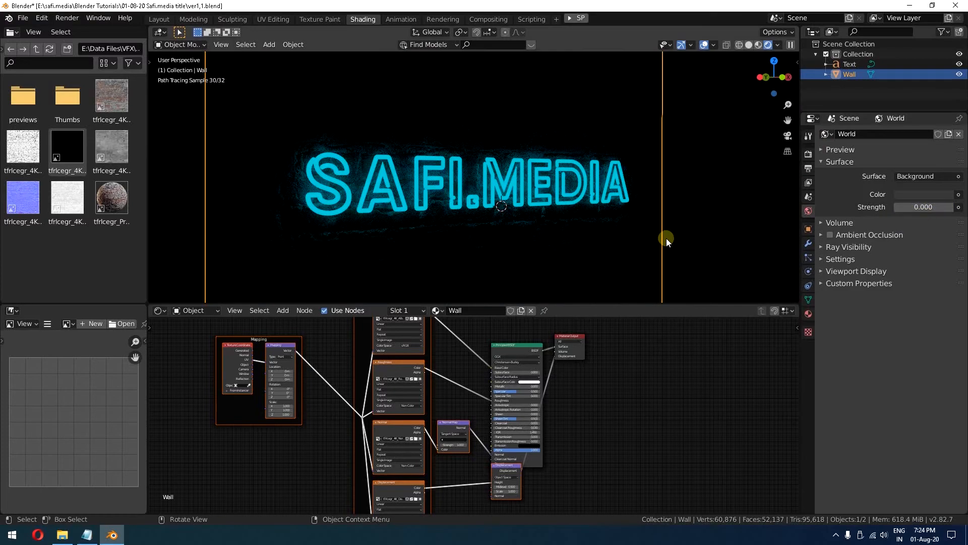
mouse_move(665, 241)
middle_mouse_down()
mouse_move(670, 167)
mouse_move(497, 200)
middle_mouse_up()
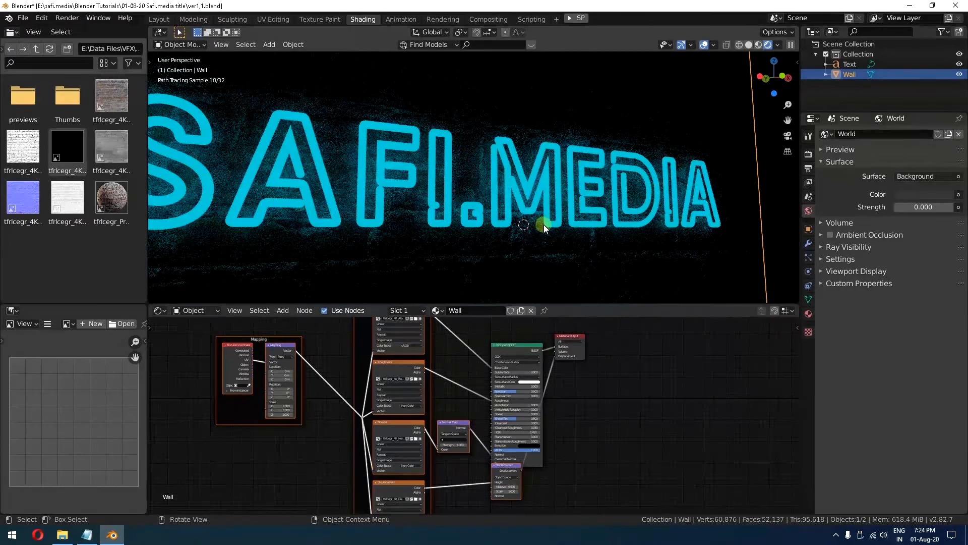
scroll(544, 225, "down", 5)
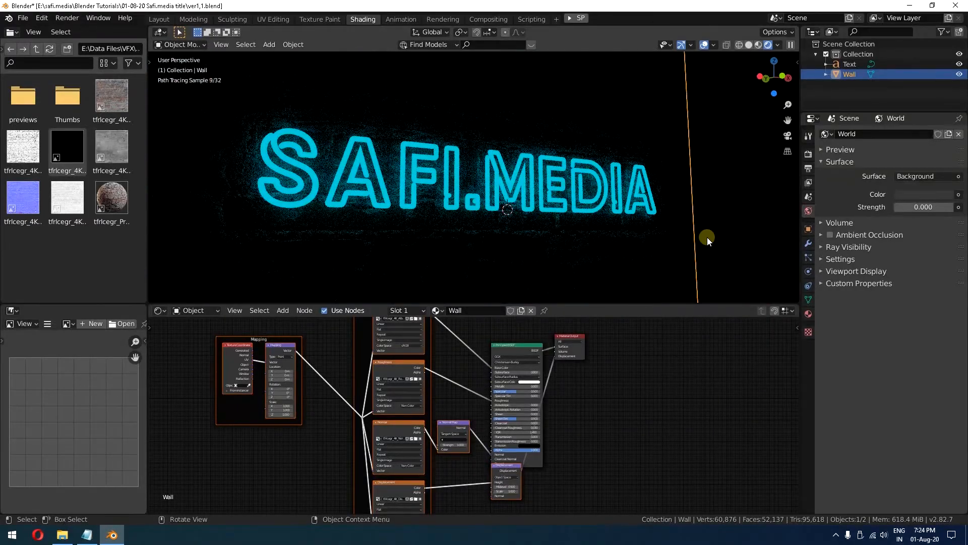
left_click(707, 237)
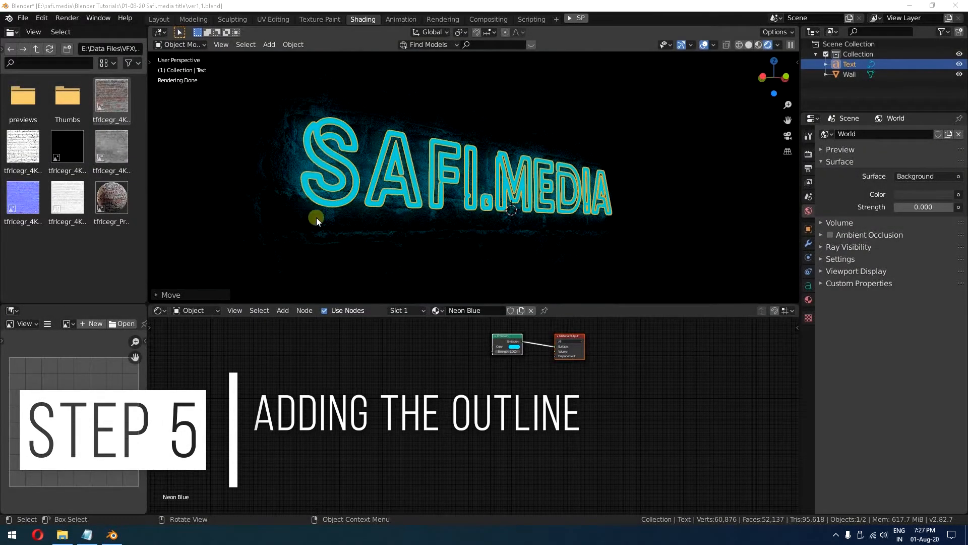
Switch to the Layout workspace with solid viewport shading, show the scene in front orthographic view, and deselect the text
key("KP_1")
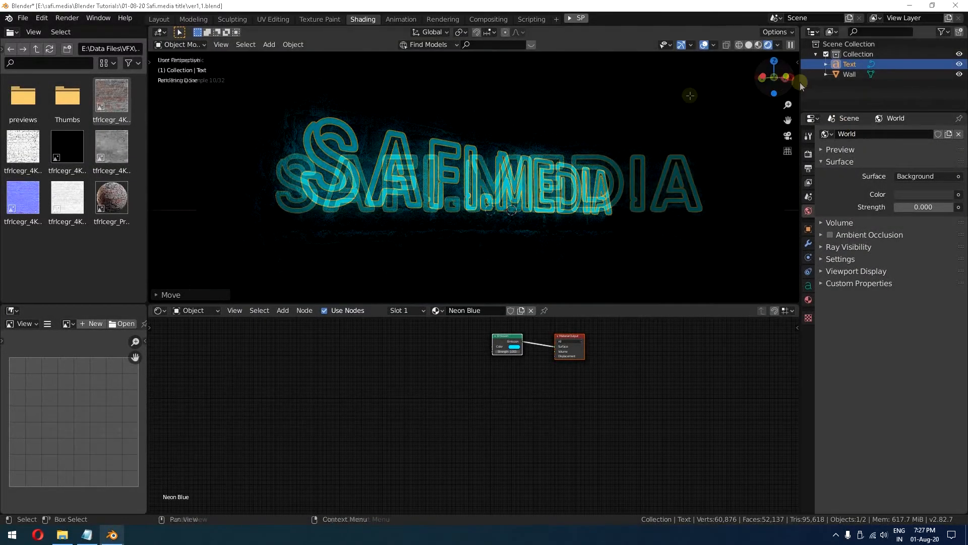
left_click(158, 20)
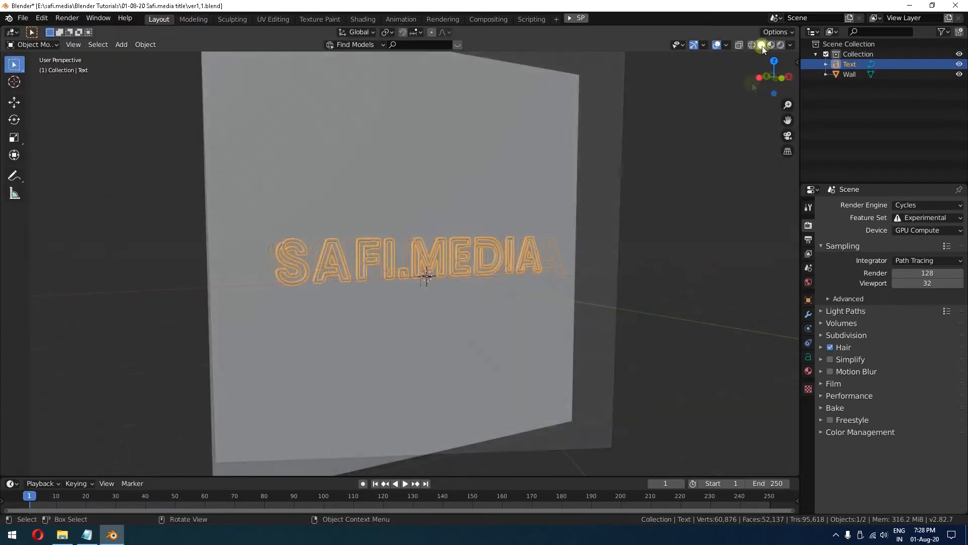
left_click(762, 45)
middle_click_drag(700, 219, 641, 274)
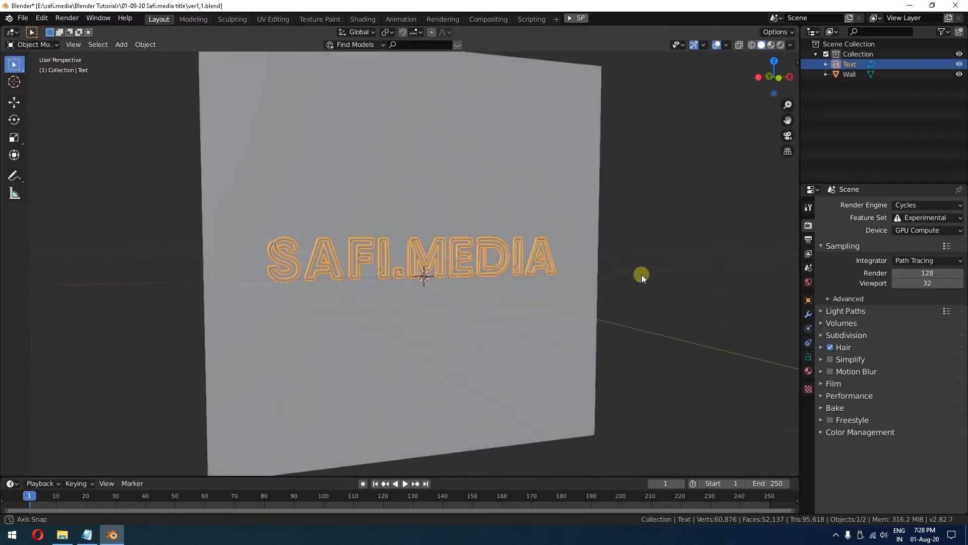
left_click(777, 78)
left_click(186, 185)
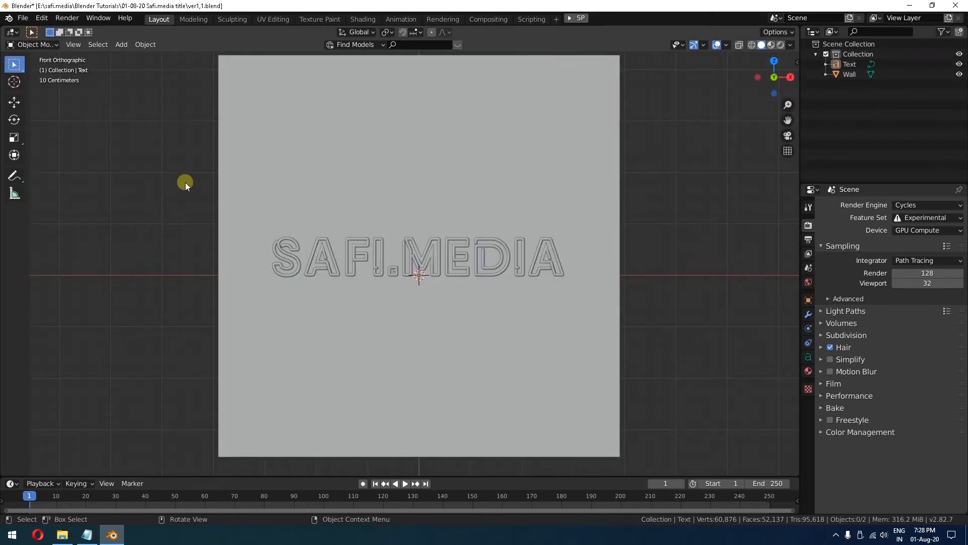
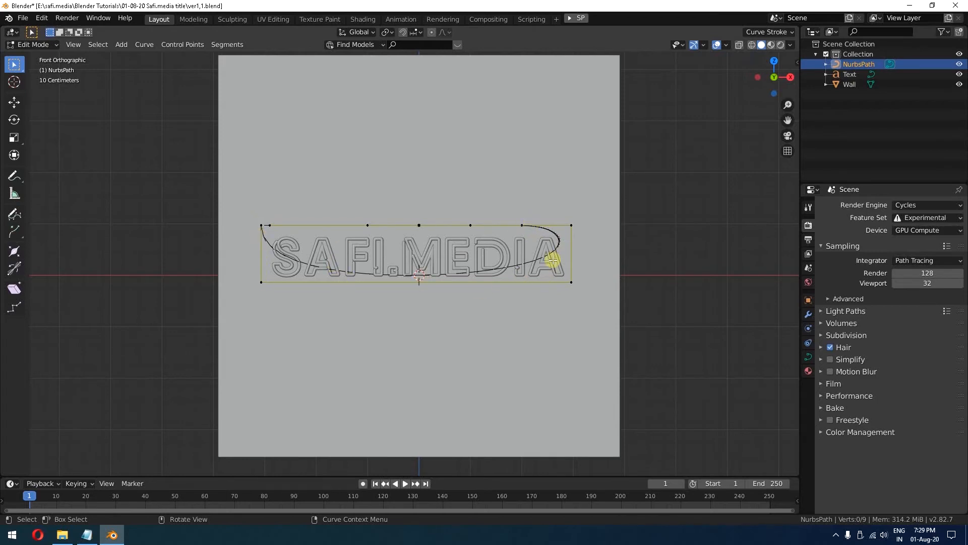
Subdivide the outline path's last upper segment above the final A and move the new point about 0.4 m along X toward the upper-right corner
left_click_drag(507, 211, 590, 231)
right_click(570, 226)
left_click(559, 225)
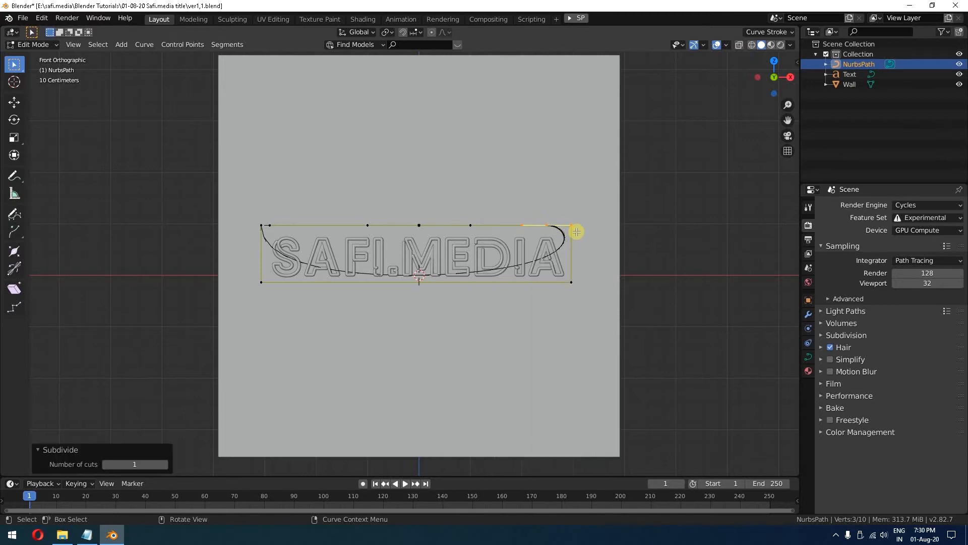
left_click(548, 228)
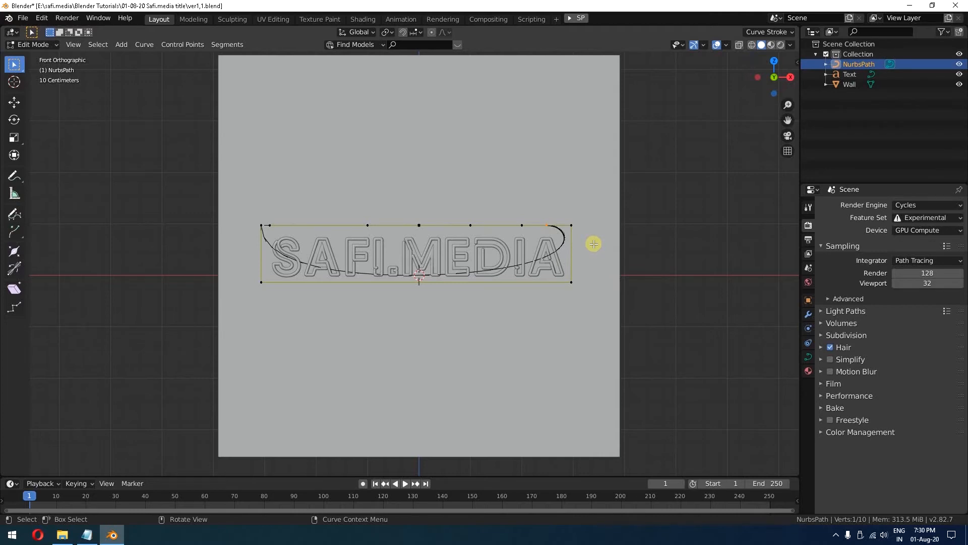
key("g")
key("x")
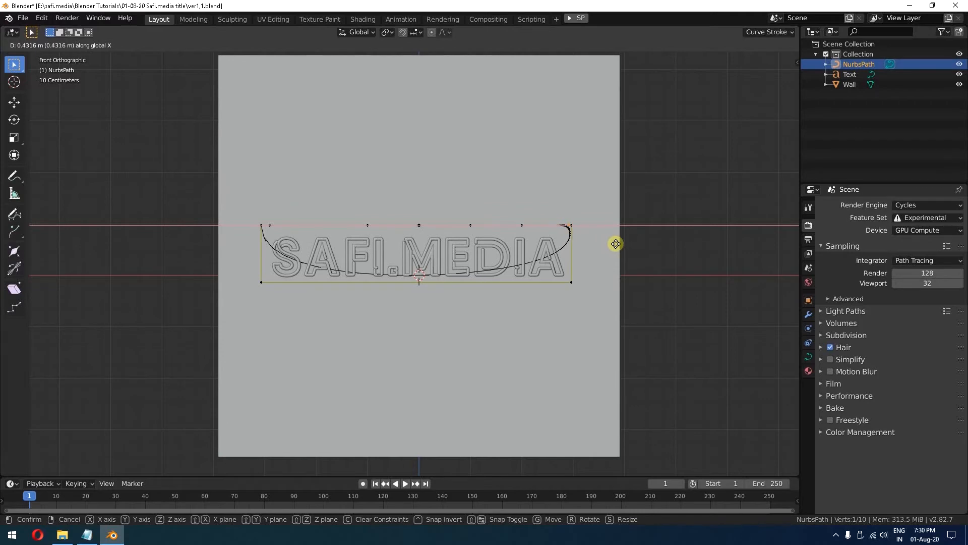
left_click(613, 243)
Subdivide the path's right side with 2 cuts and scale the two new points by 2.756 along Z toward the corners
scroll(577, 219, "up", 3)
scroll(570, 248, "up", 1)
middle_click_drag(743, 252, 643, 214, "shift")
left_click_drag(671, 132, 638, 285)
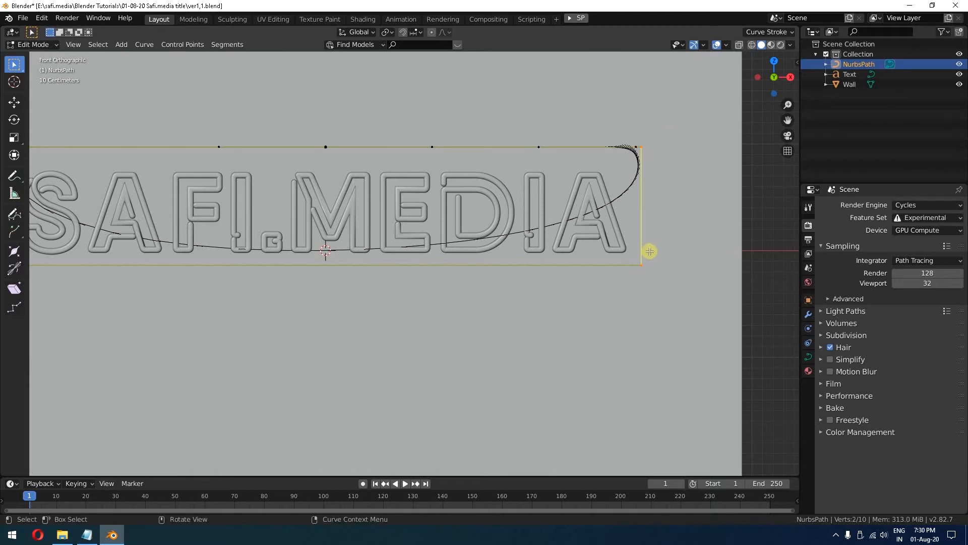
right_click(644, 211)
left_click(644, 211)
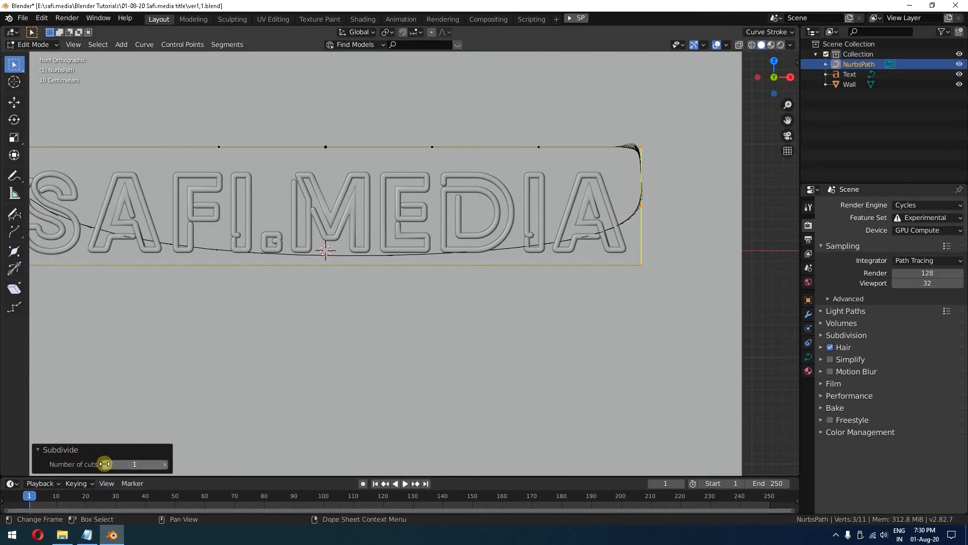
left_click(166, 465)
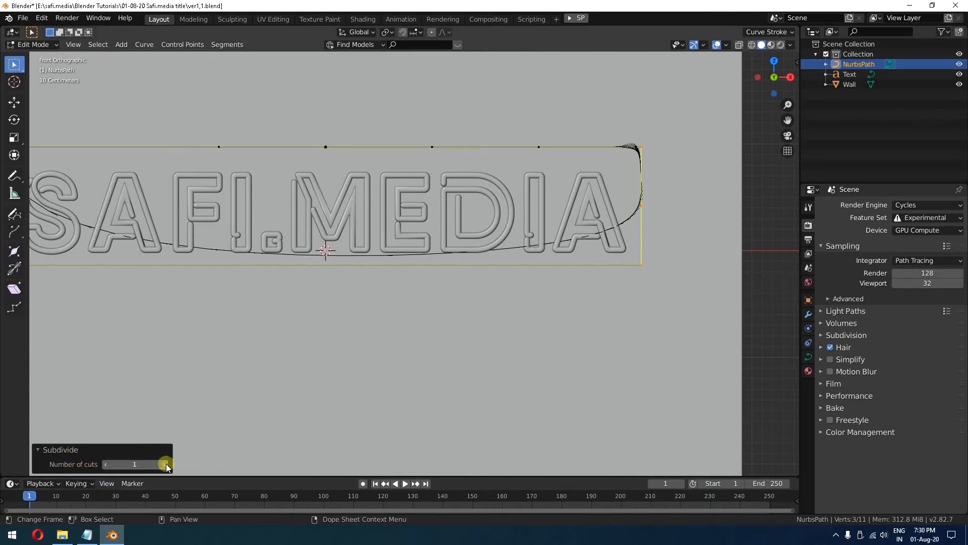
left_click_drag(612, 175, 686, 240)
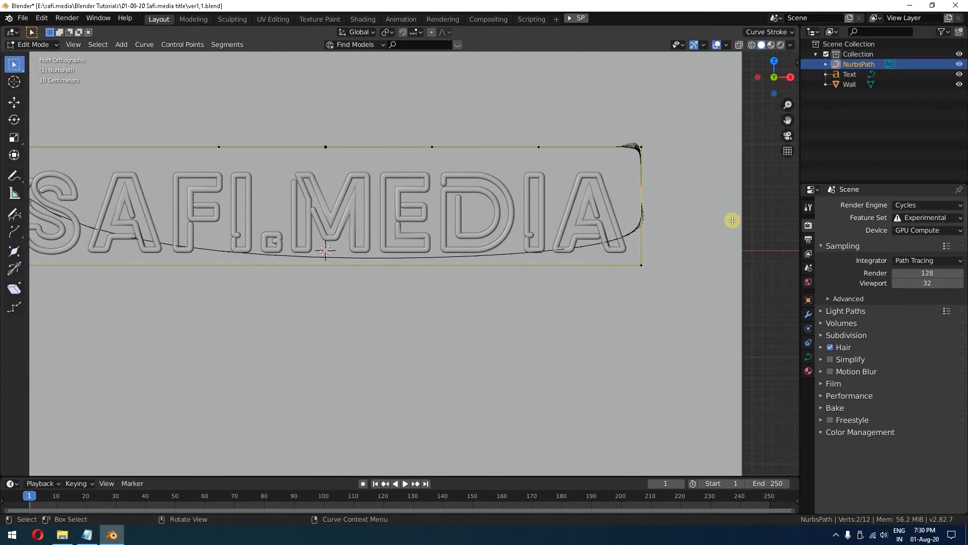
key("s")
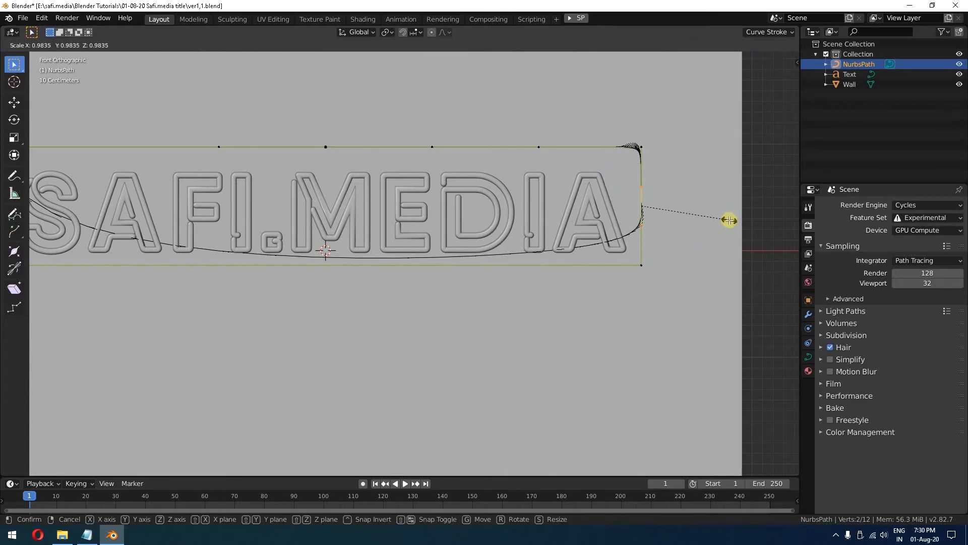
key("z")
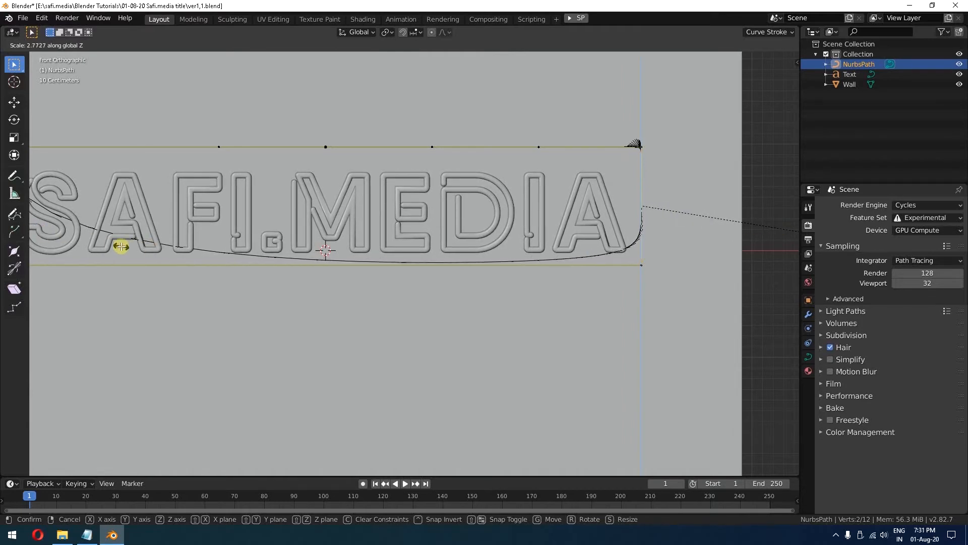
left_click(119, 246)
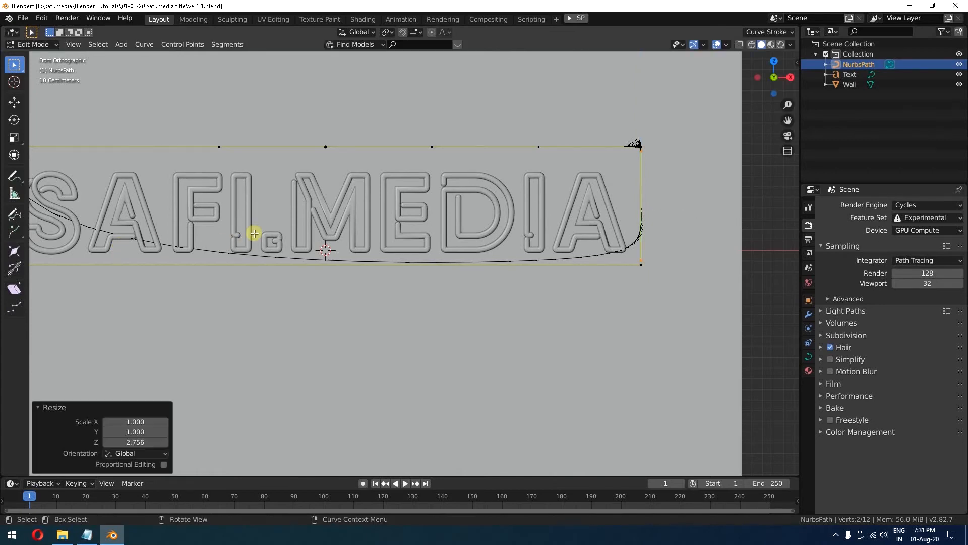
Subdivide the path's bottom edge with 2 cuts and scale the two new points by 2.926 along X toward the corners
scroll(486, 255, "down", 2)
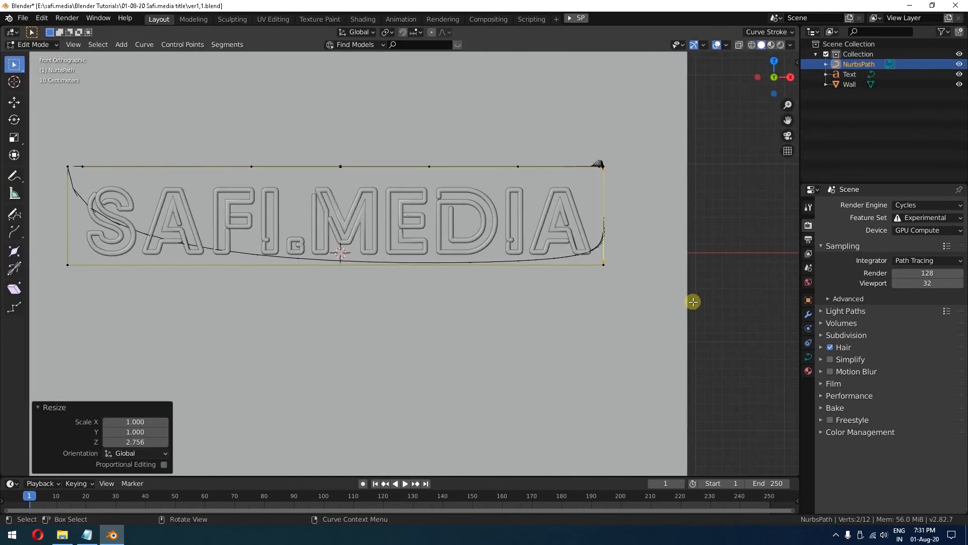
left_click_drag(612, 310, 59, 262)
right_click(232, 259)
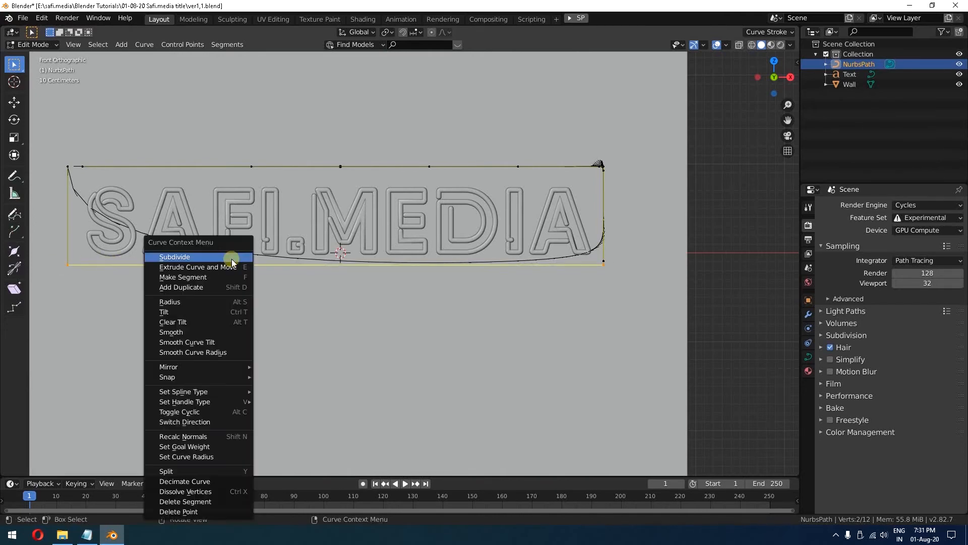
left_click(231, 259)
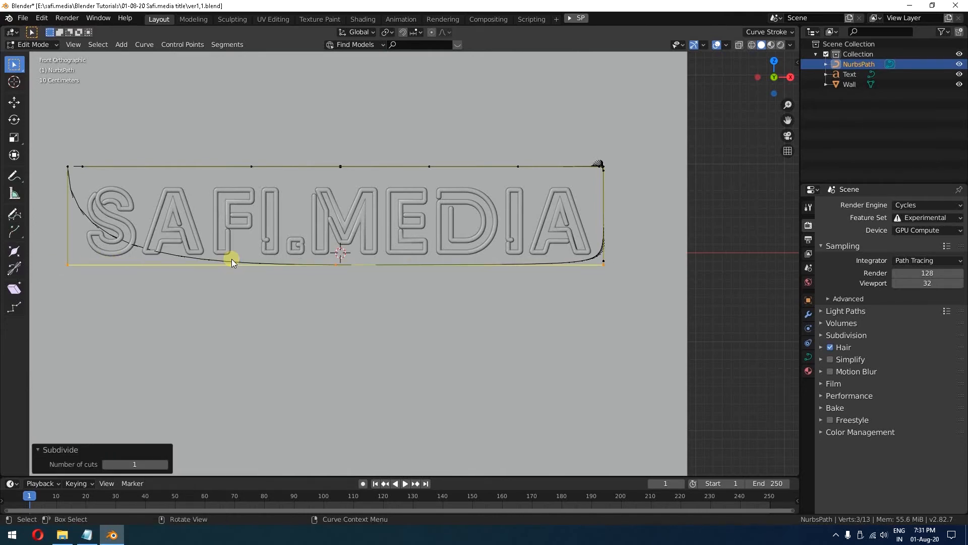
left_click(163, 464)
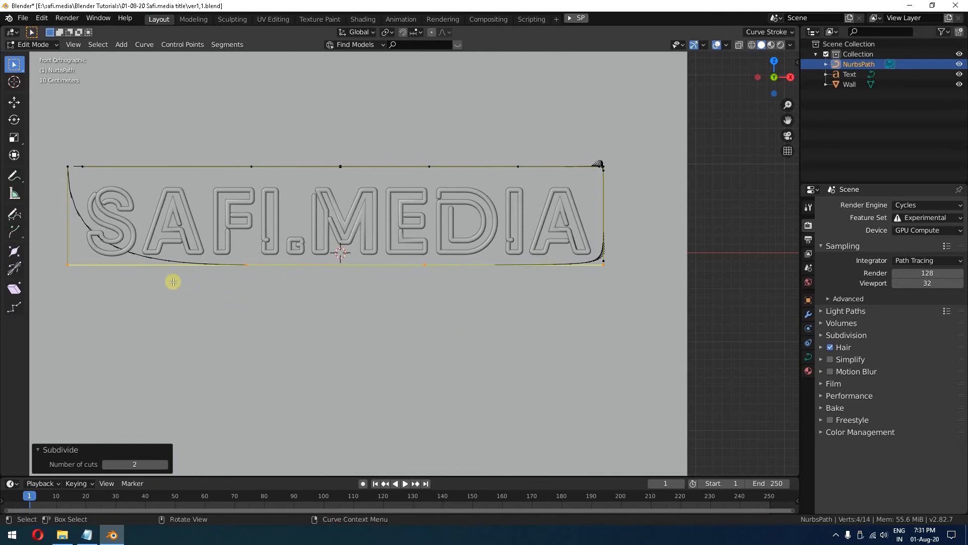
left_click_drag(217, 244, 486, 307)
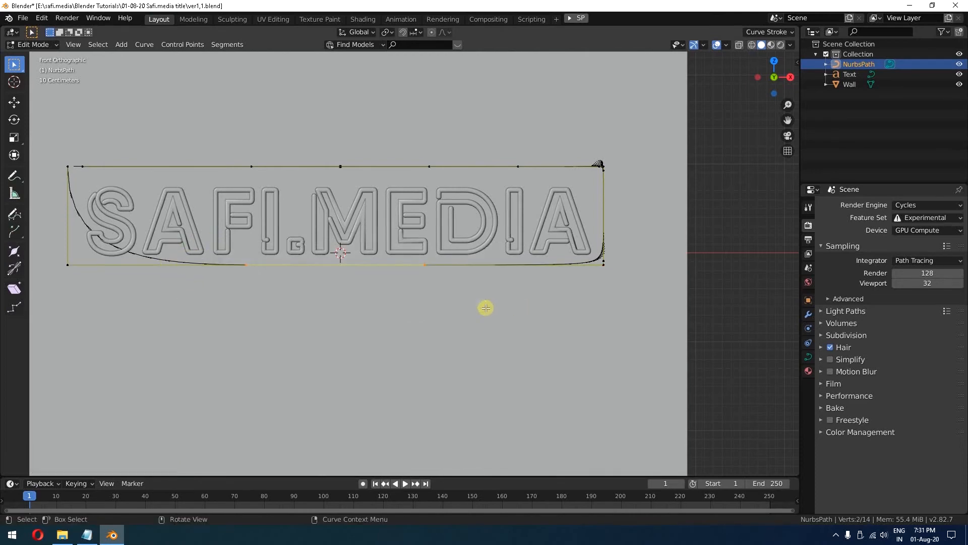
key("s")
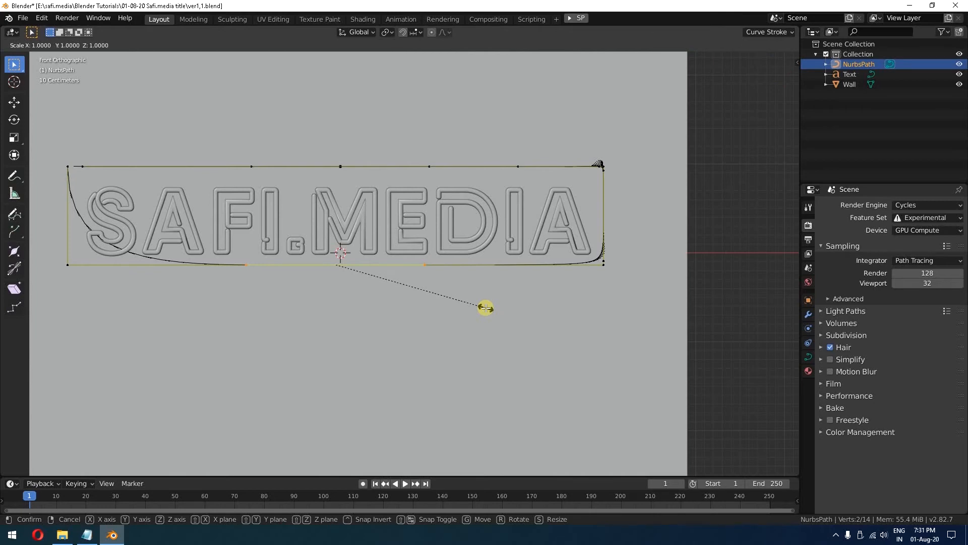
key("x")
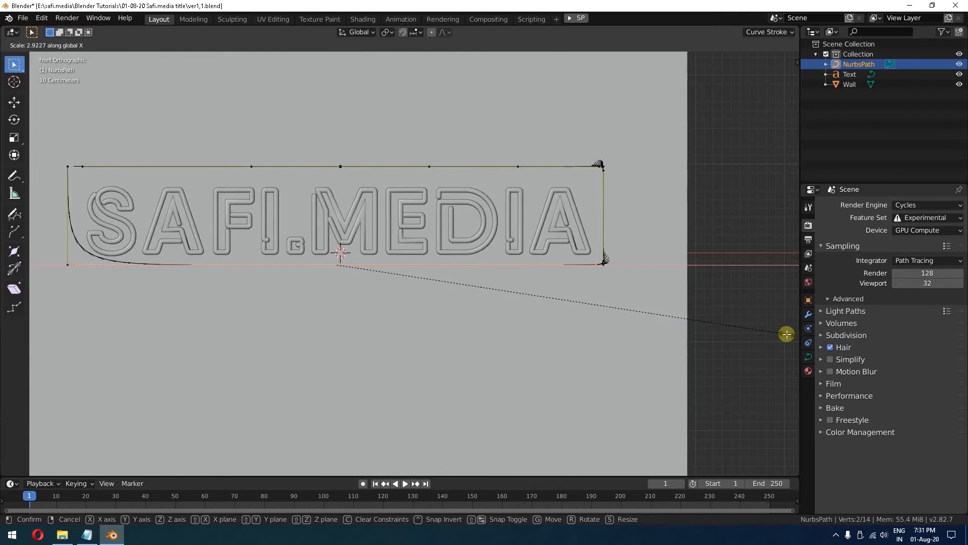
left_click(787, 334)
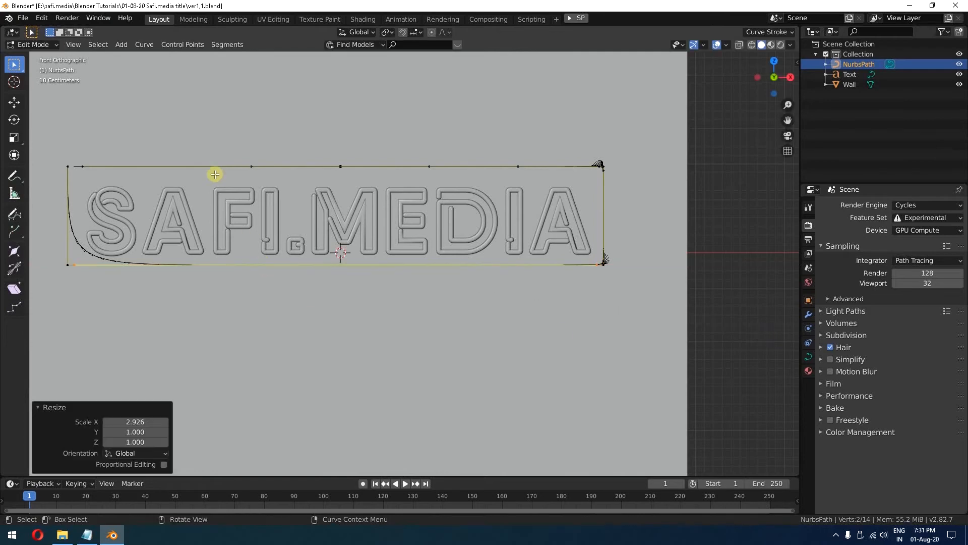
Subdivide the path's left side with 2 cuts, scale the two new points by 2.657 along Z, and return to Object Mode
left_click_drag(55, 160, 70, 284)
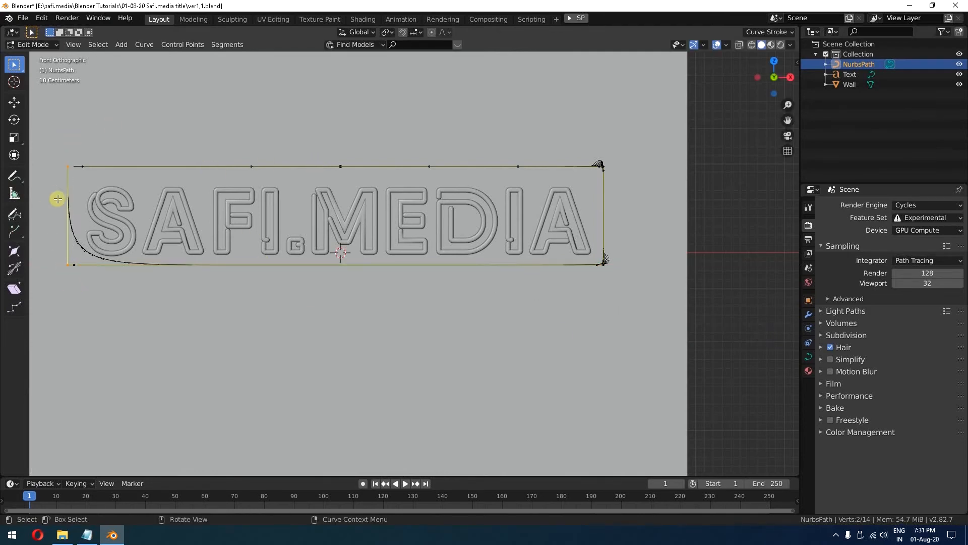
right_click(65, 215)
left_click(65, 216)
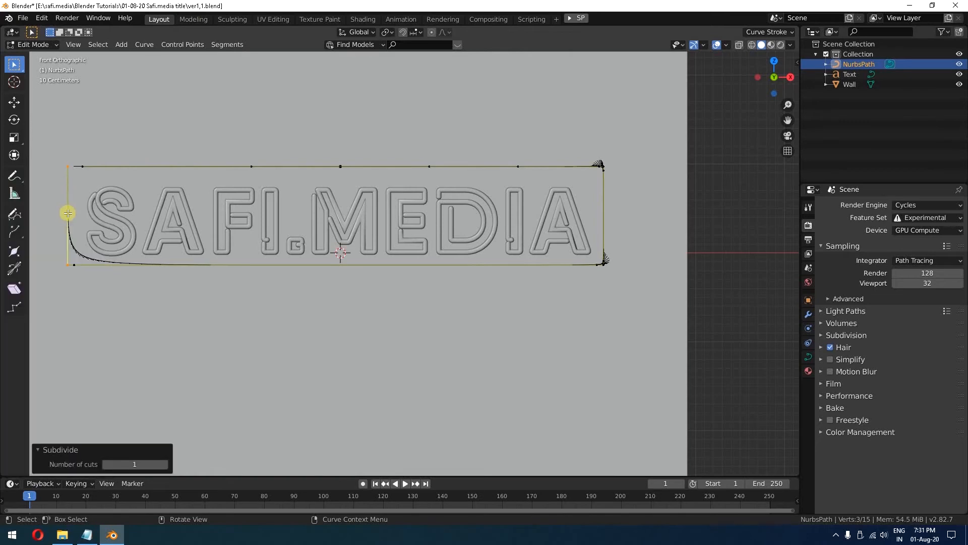
left_click(165, 464)
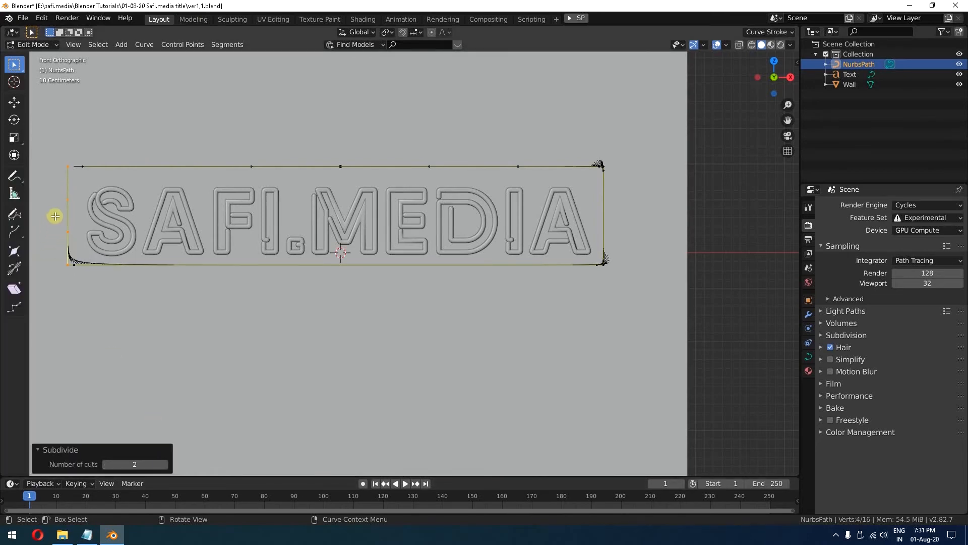
left_click_drag(52, 190, 82, 234)
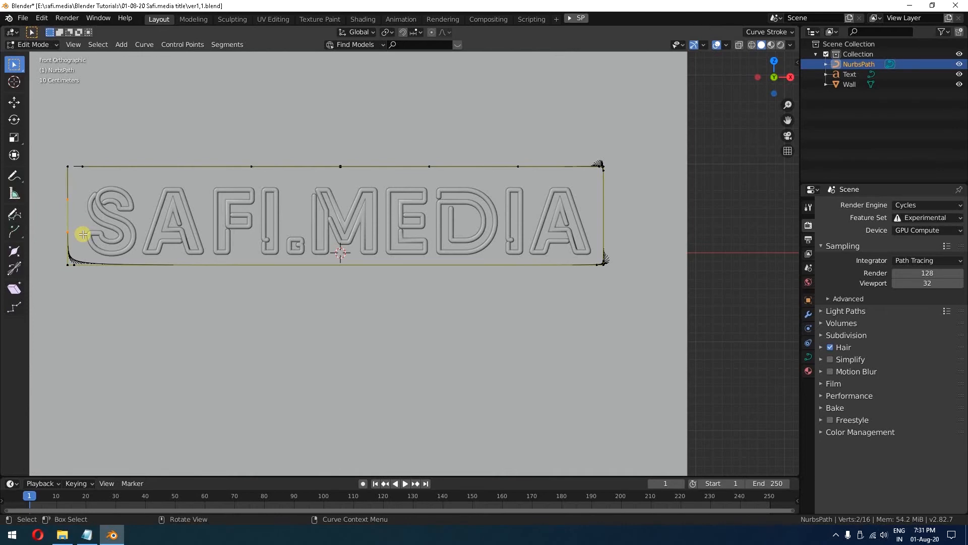
key("s")
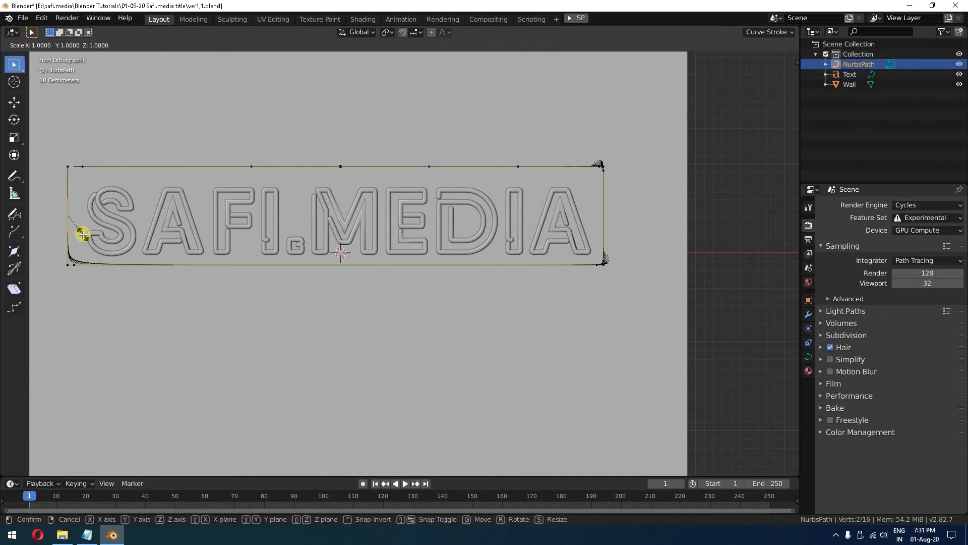
key("z")
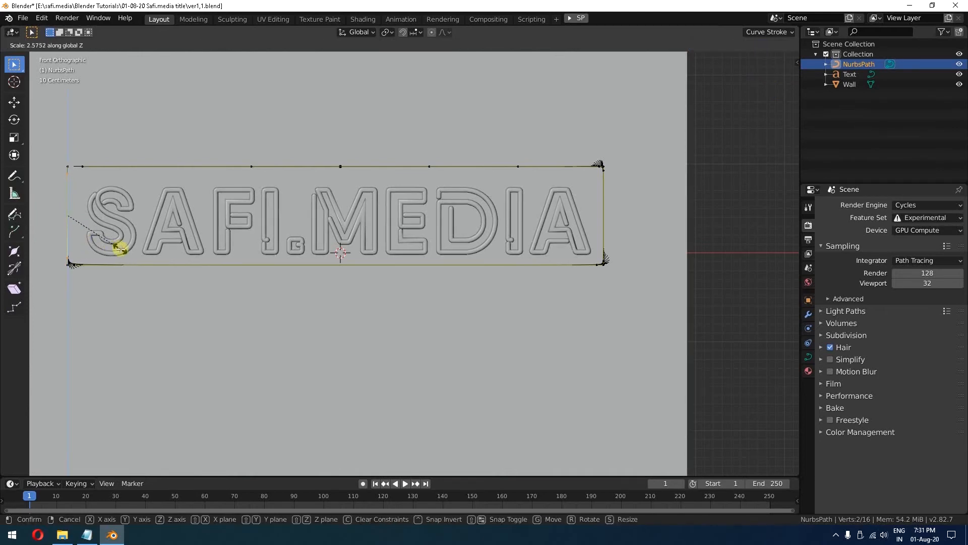
left_click(122, 249)
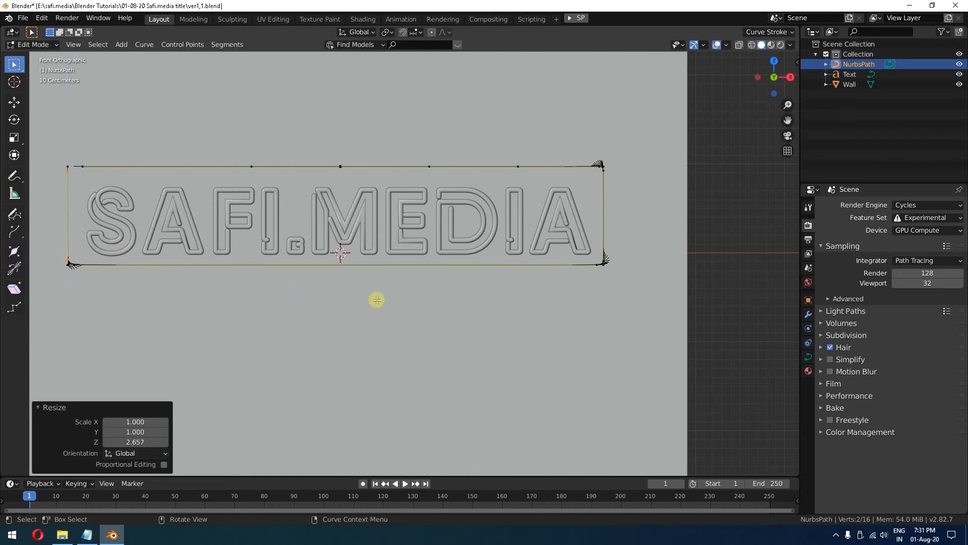
key("Tab")
Give the outline path around the lettering a tube thickness by setting its bevel depth to 0.03 m
middle_click_drag(411, 290, 262, 239)
scroll(452, 322, "down", 2)
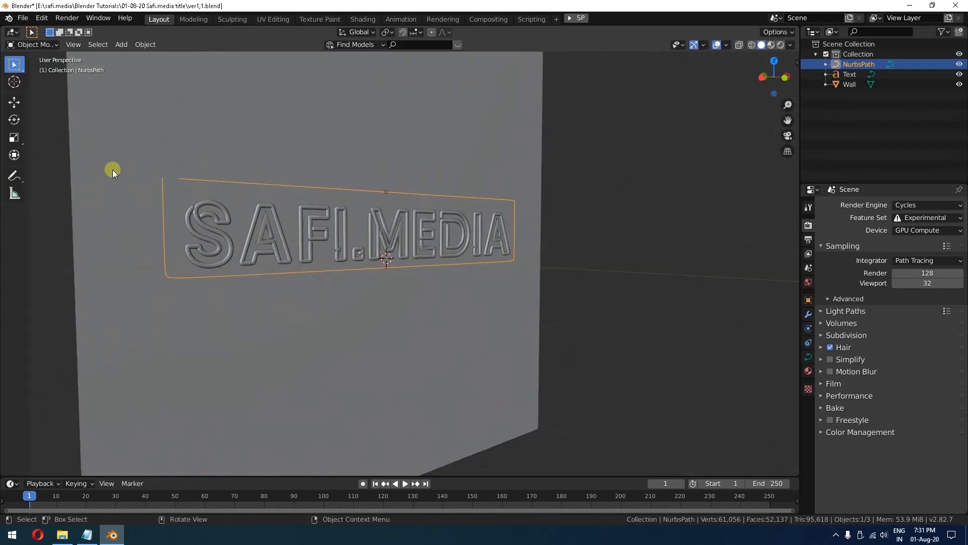
middle_click_drag(458, 277, 435, 283)
scroll(269, 240, "up", 2)
middle_click_drag(269, 240, 329, 258)
middle_click_drag(408, 292, 363, 283)
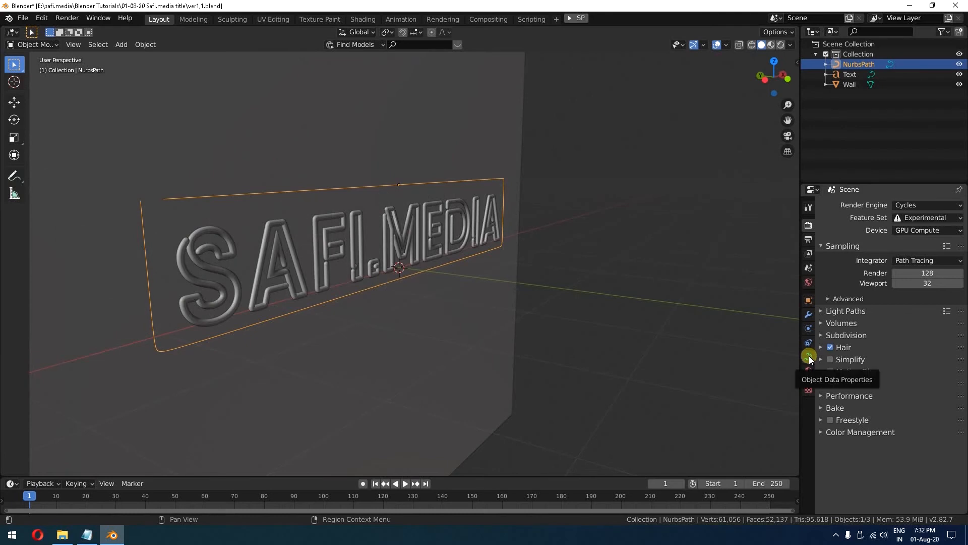
left_click(809, 355)
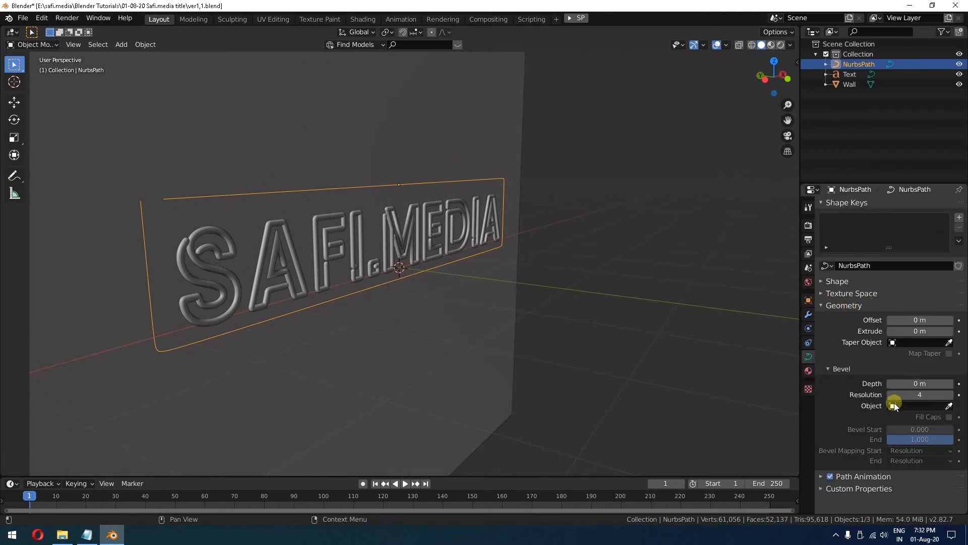
left_click(950, 384)
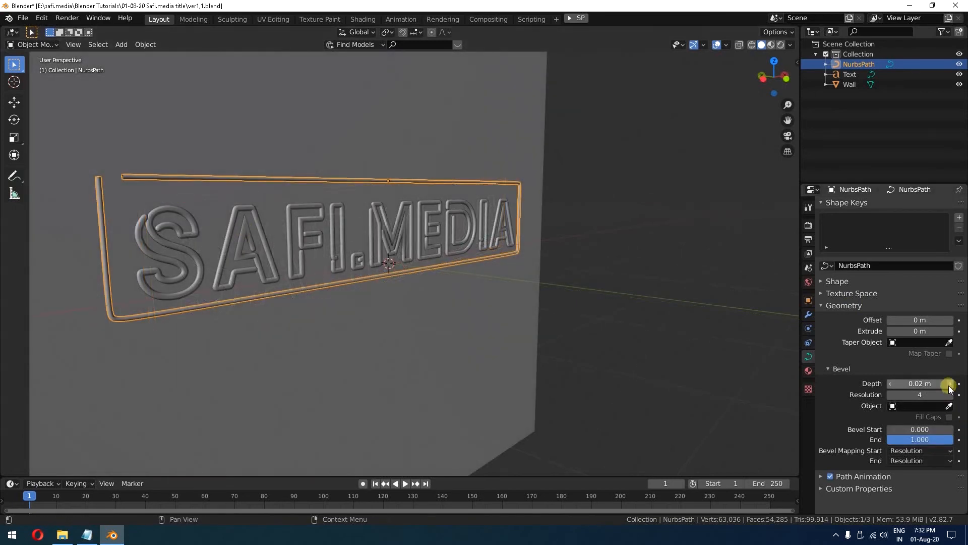
left_click(950, 385)
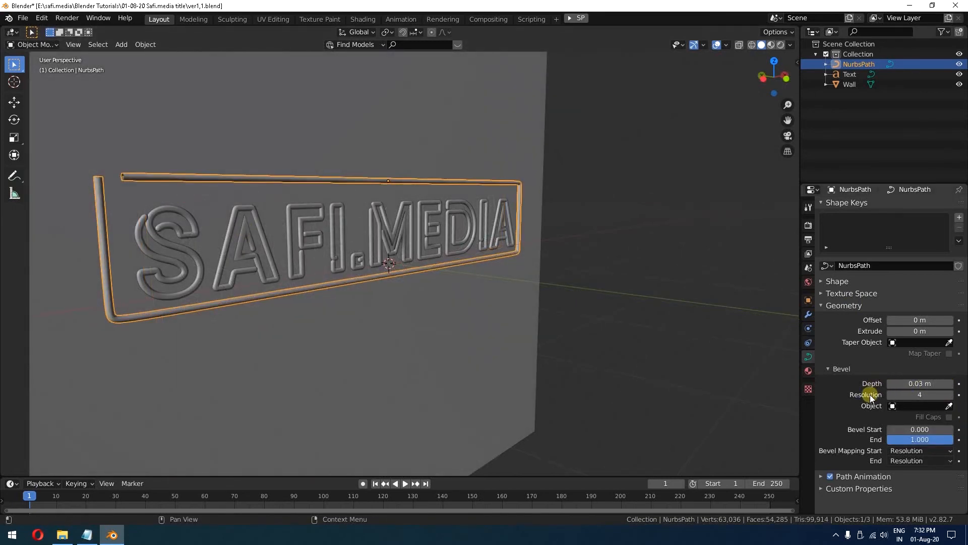
Set the outline path's bevel depth to 0.025 m so its tube is slightly thinner
left_click(891, 384)
left_click(923, 382)
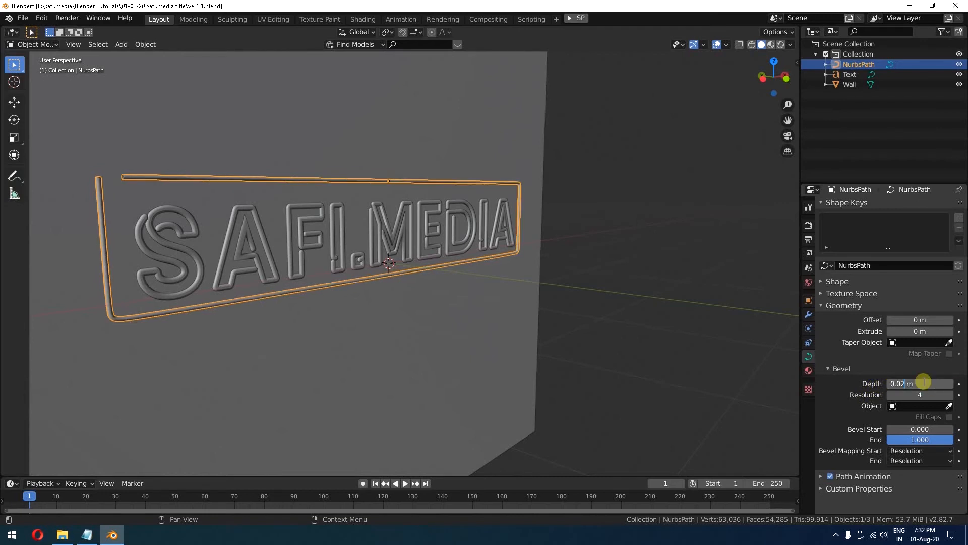
key("Return")
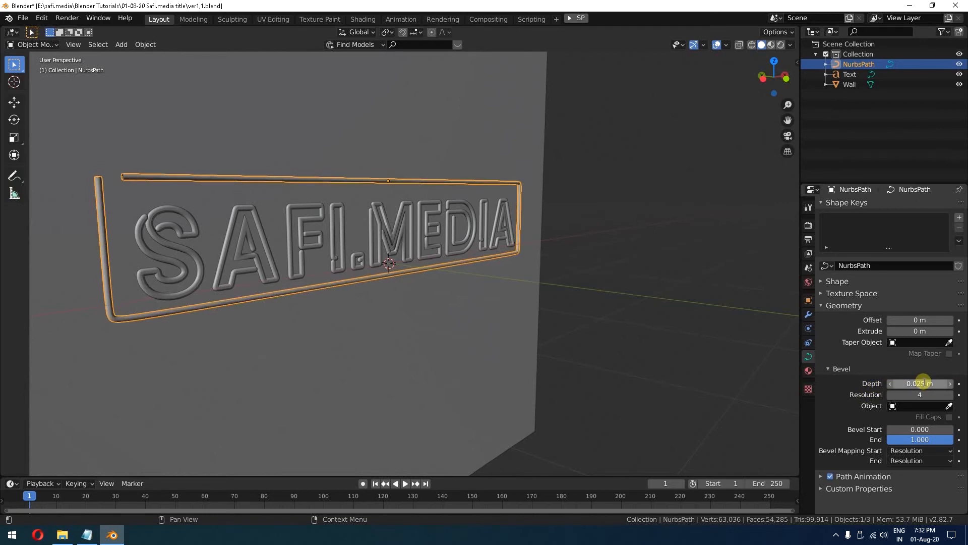
scroll(504, 325, "up", 2)
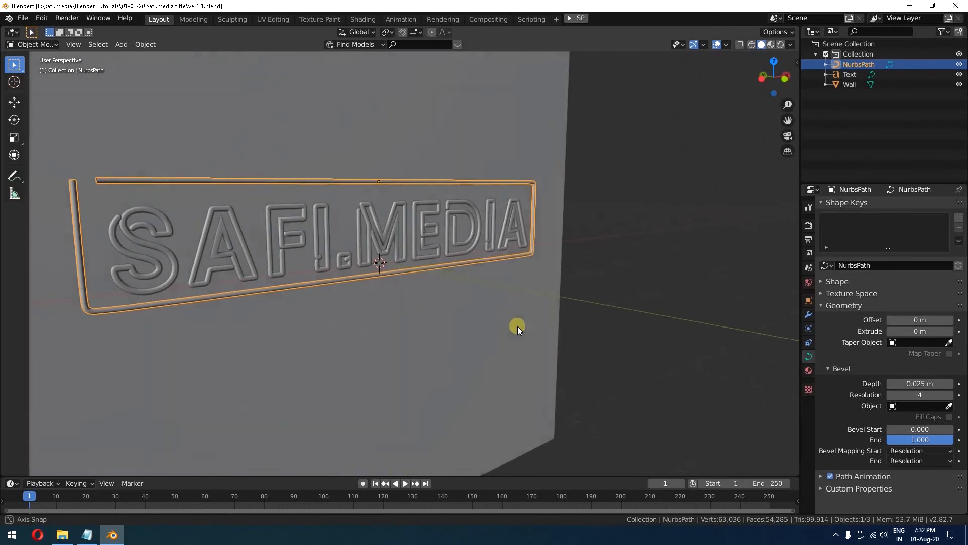
left_click(544, 353)
middle_click_drag(543, 353, 313, 291)
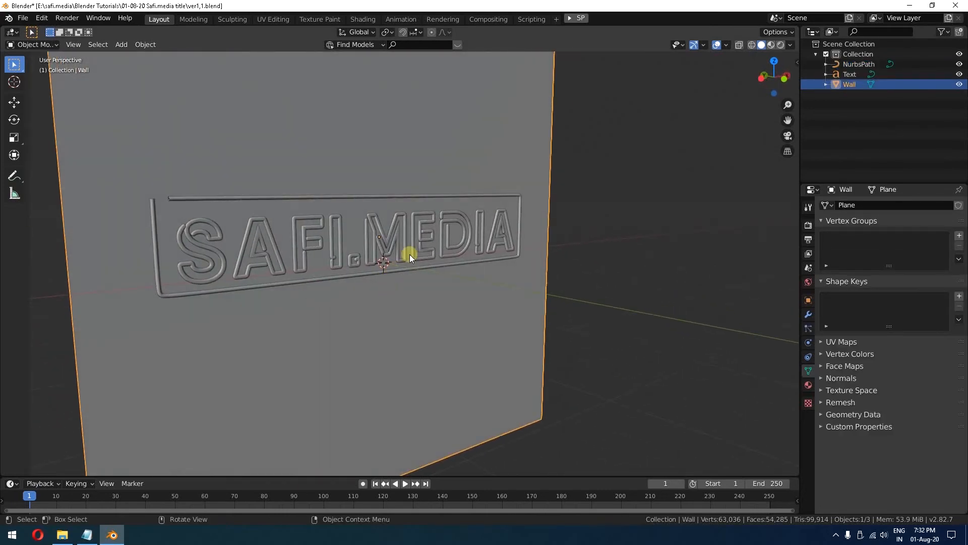
Assign the existing Neon Blue material to the outline path in the Shading workspace, using Material Preview shading
left_click(389, 268)
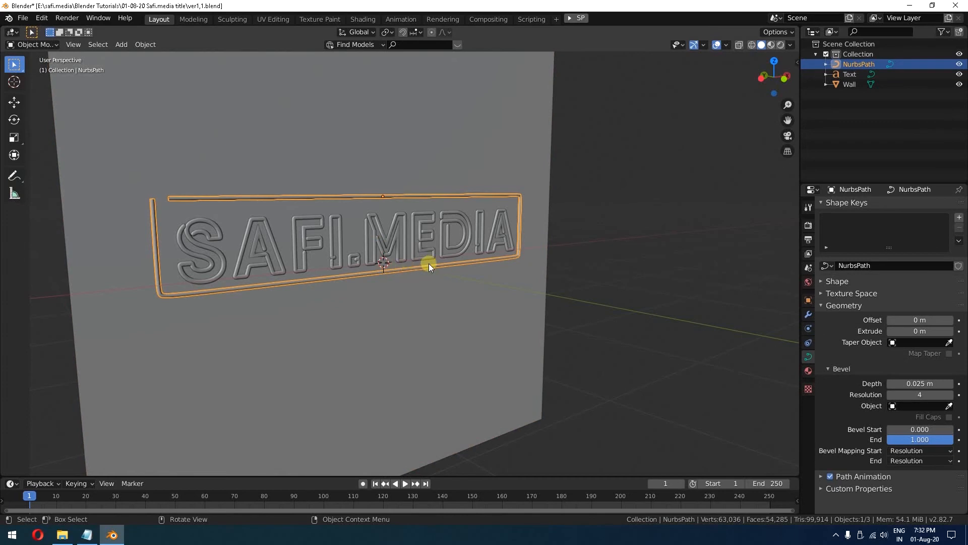
left_click(363, 19)
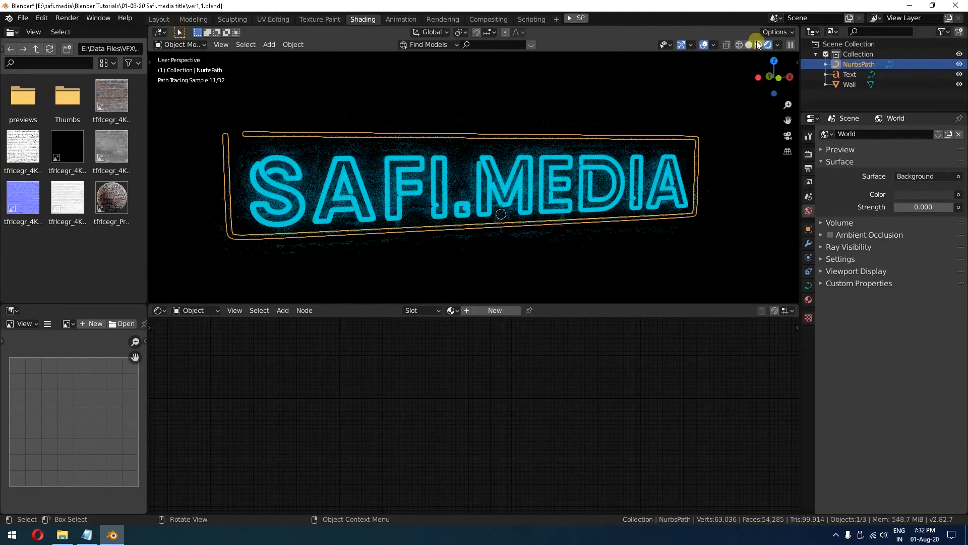
left_click(758, 46)
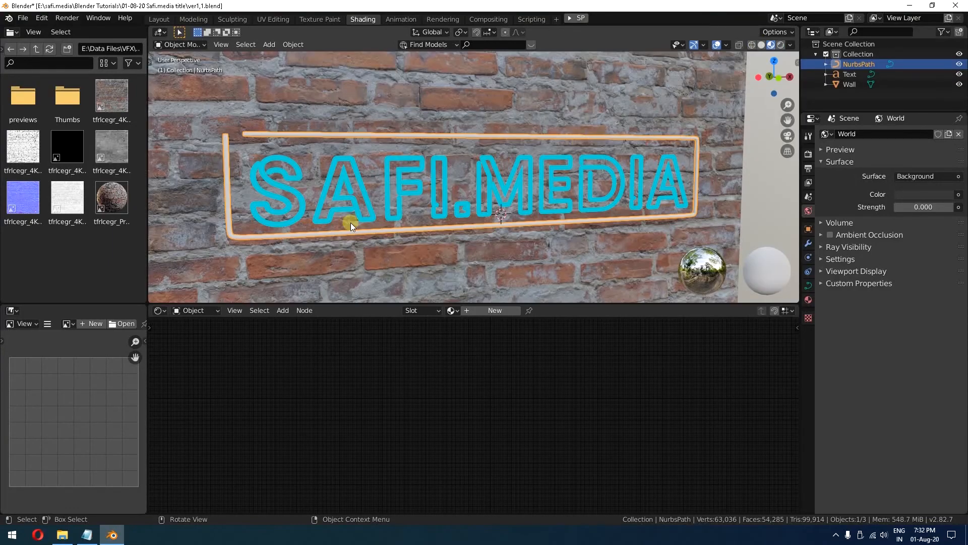
middle_click_drag(348, 222, 395, 223)
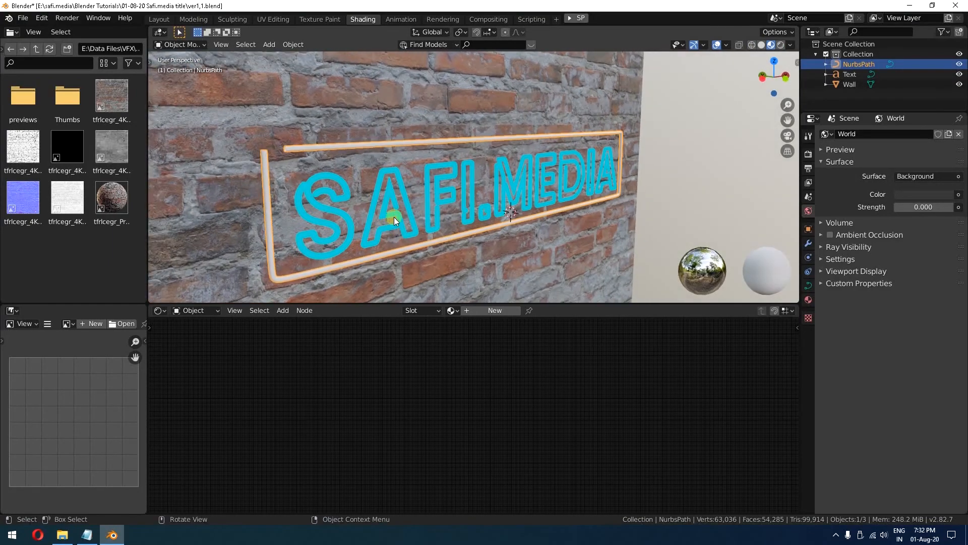
left_click(808, 300)
left_click(826, 167)
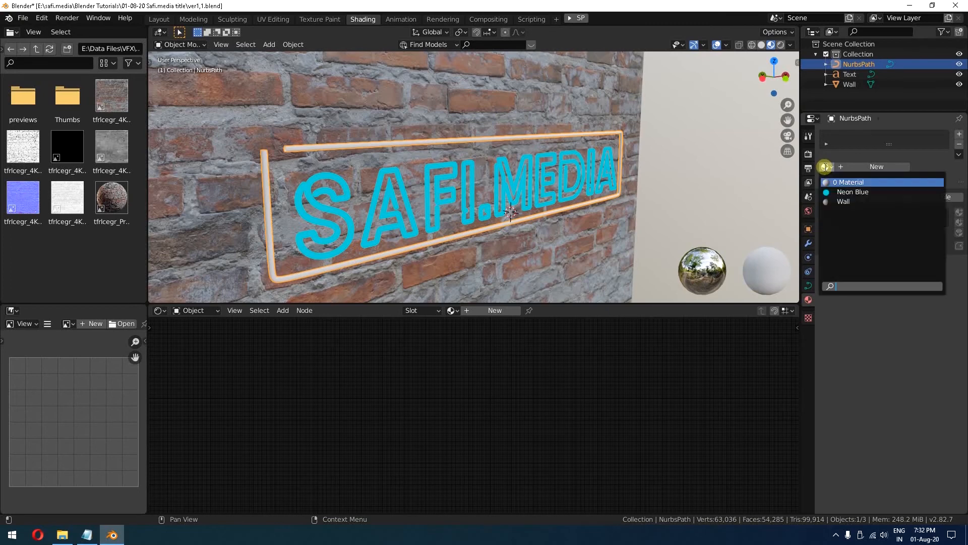
left_click(845, 192)
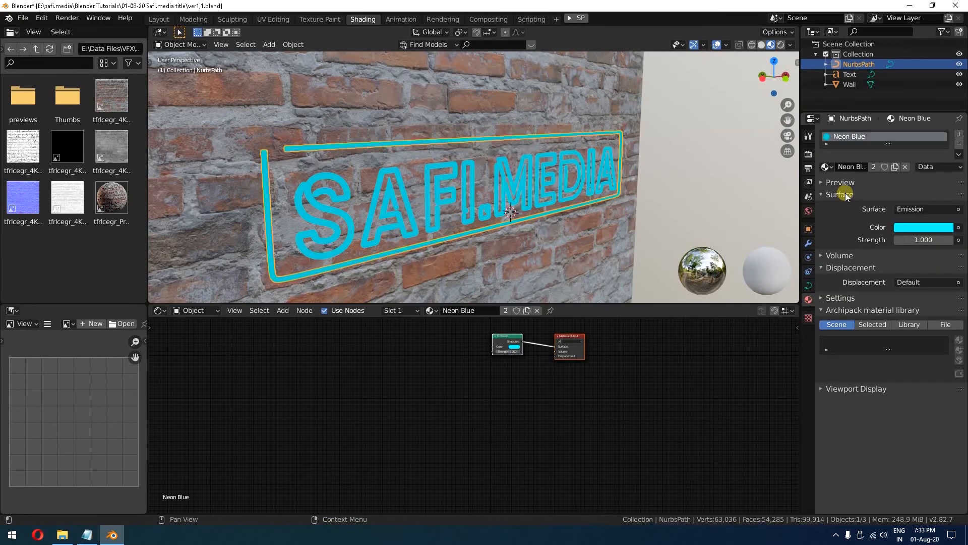
Make the outline path's material a separate copy and name it "Neon pink"
left_click(874, 167)
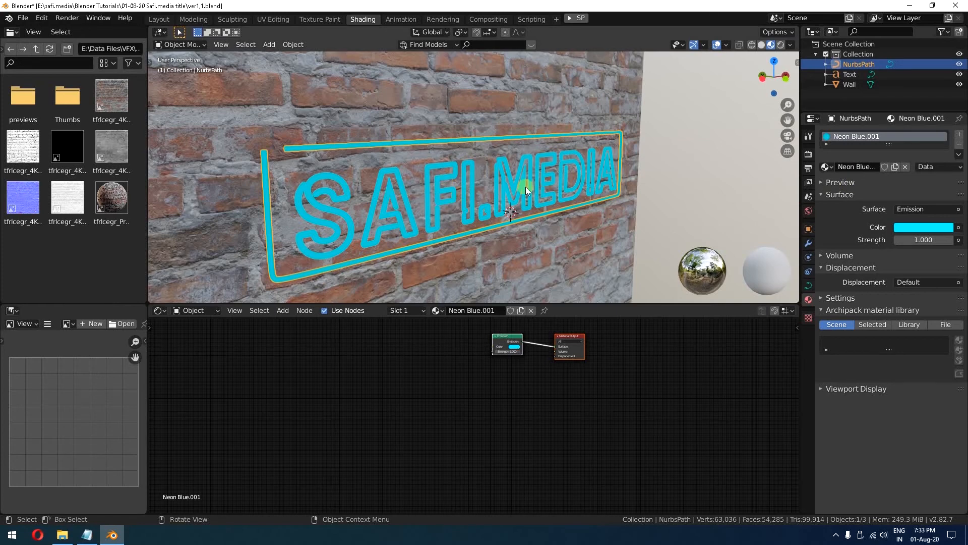
left_click(849, 168)
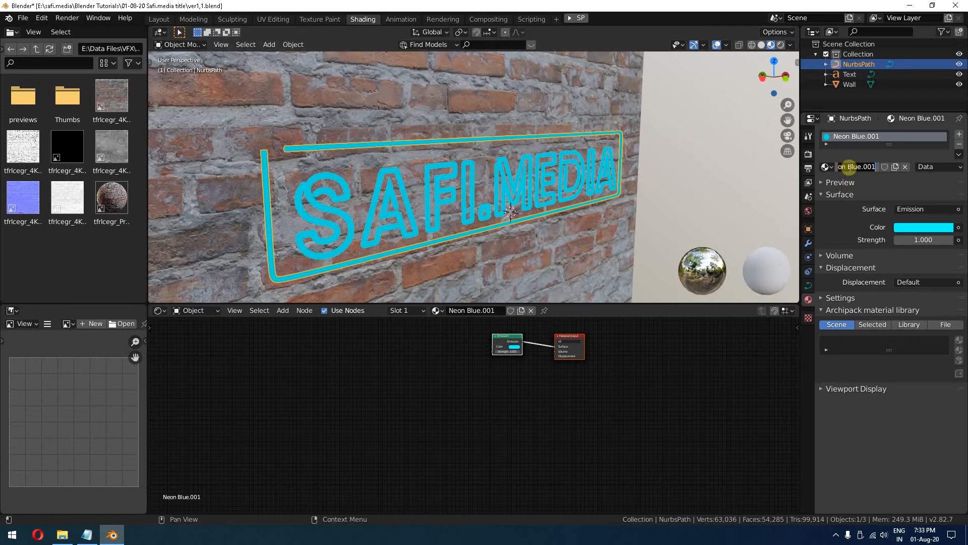
left_click_drag(847, 167, 921, 162)
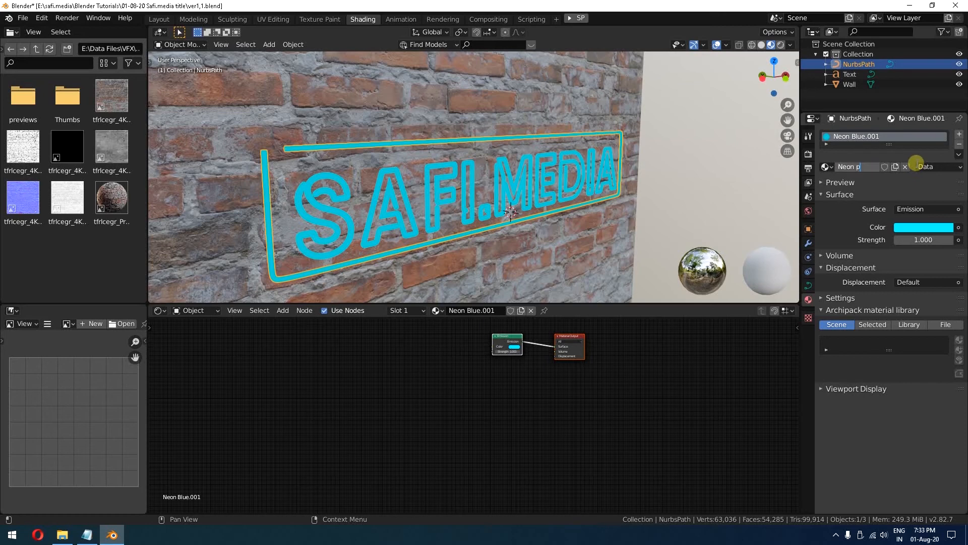
key("Return")
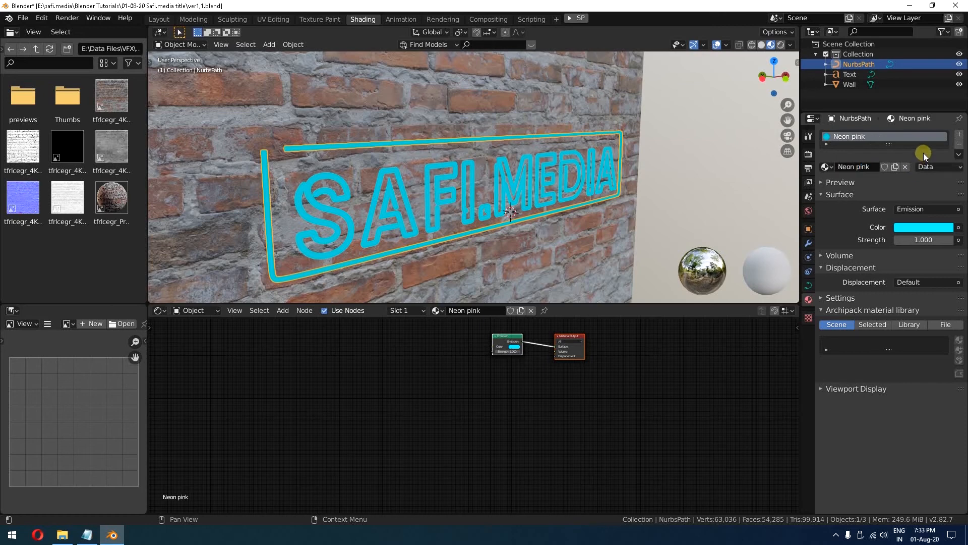
Change the Neon pink emission colour to a magenta pink with hue 0.847, and compare the lettering's and outline's materials
left_click(923, 227)
left_click_drag(928, 141, 939, 144)
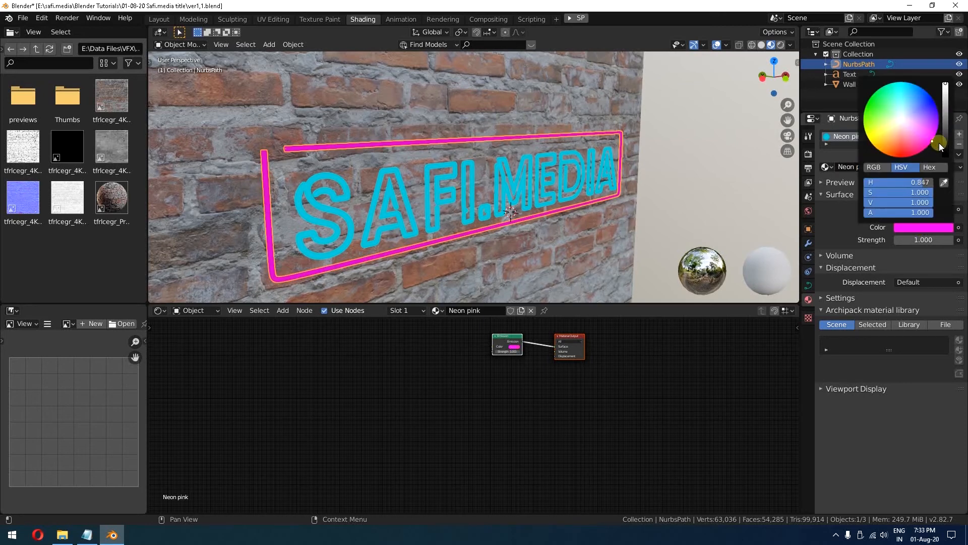
left_click(741, 200)
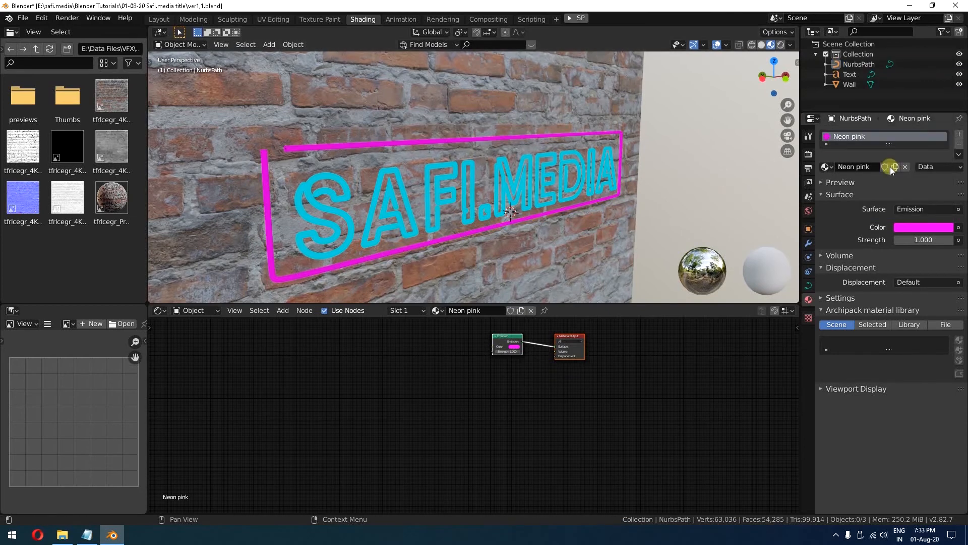
left_click(532, 180)
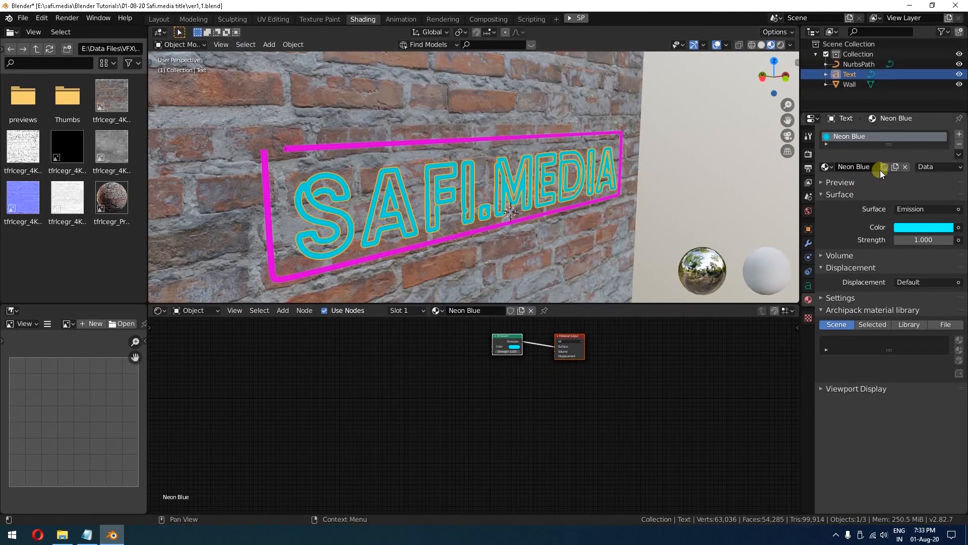
left_click(859, 64)
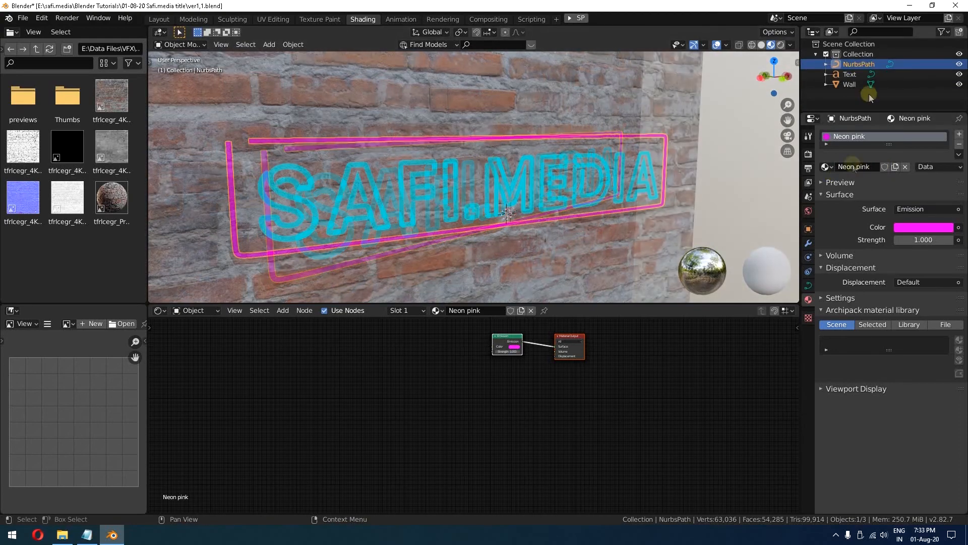
Lower the outline path by about 0.067 m along Z in front view to centre it around the lettering
left_click(781, 77)
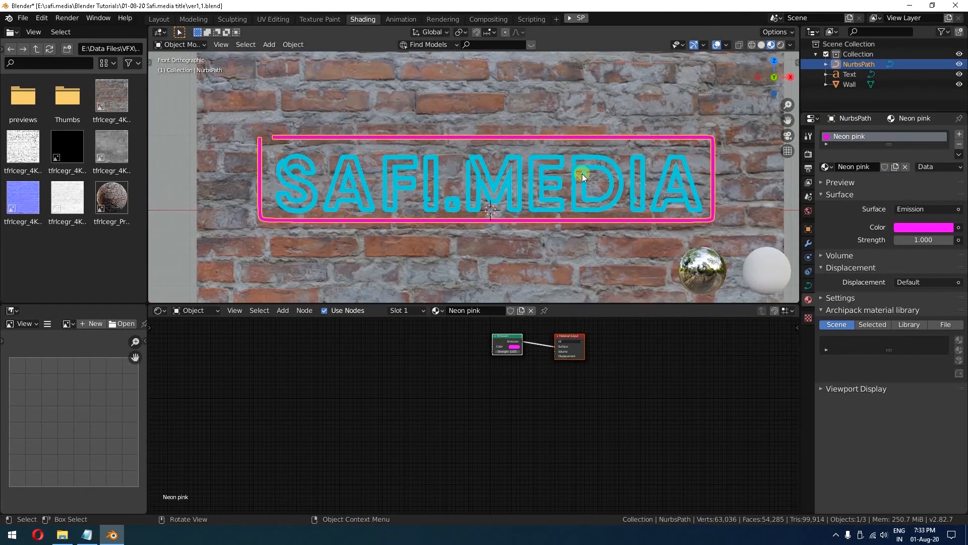
key("g")
key("z")
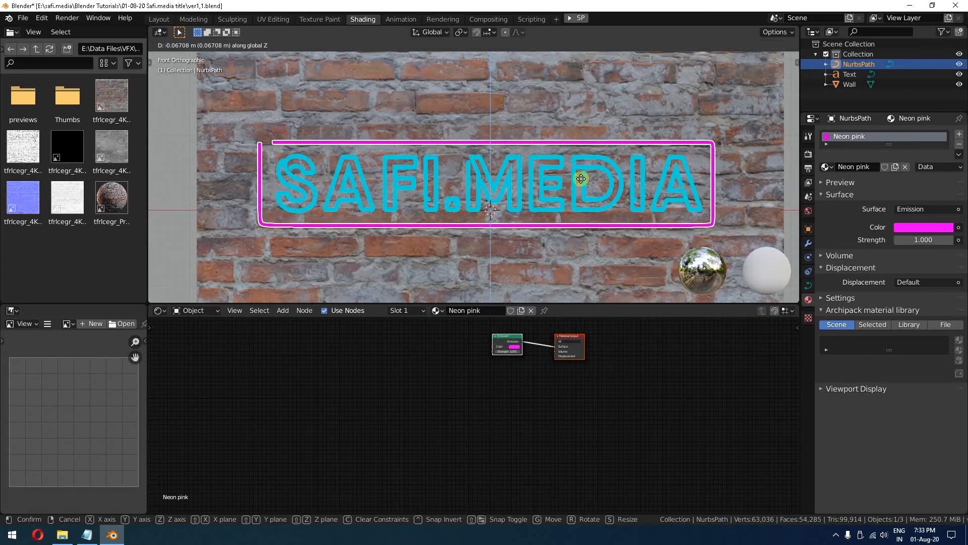
left_click(458, 184)
middle_click_drag(588, 146, 641, 160)
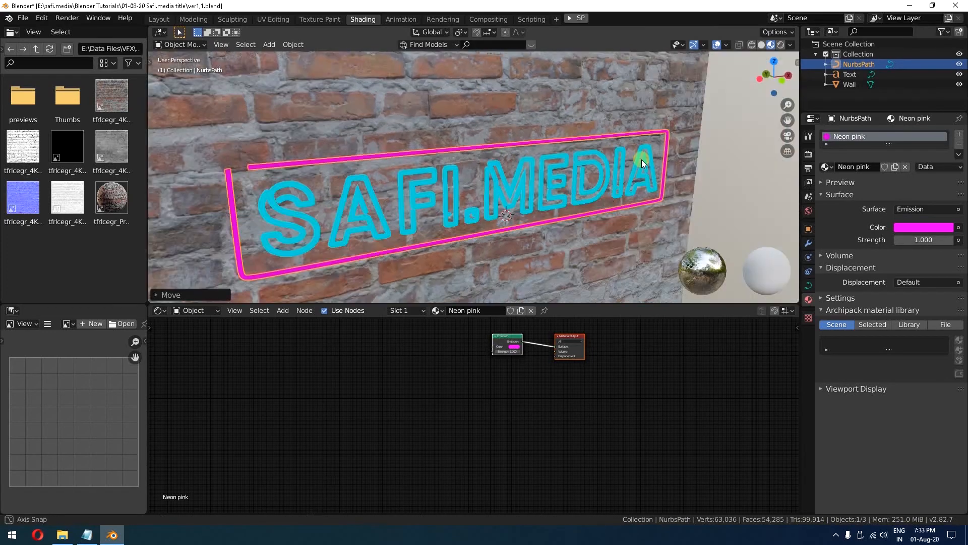
left_click(765, 79)
scroll(658, 180, "down", 2)
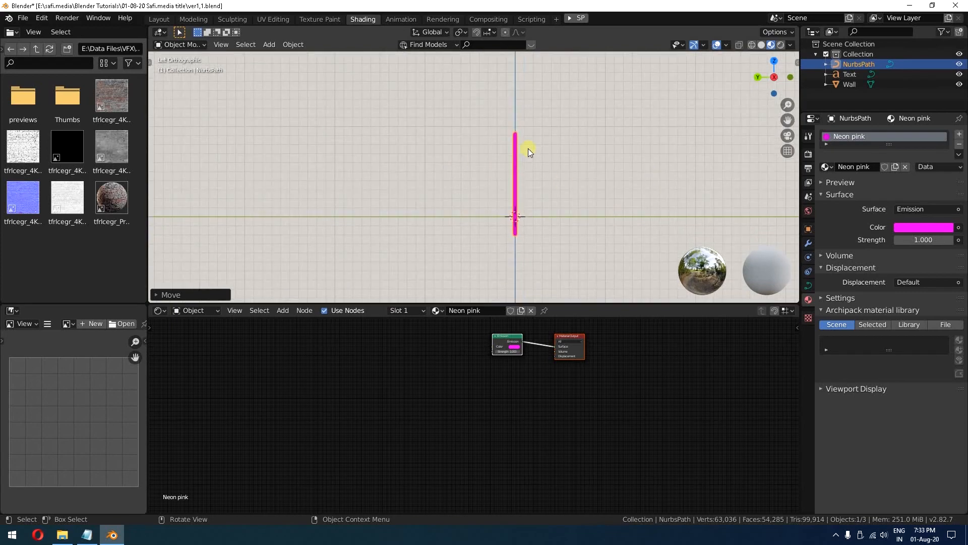
middle_click_drag(528, 148, 449, 192)
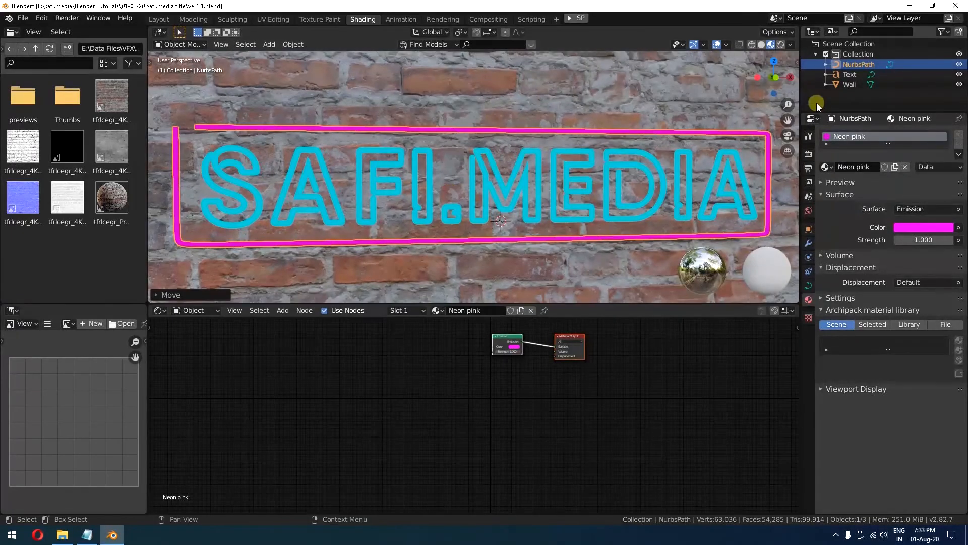
scroll(576, 162, "down", 2)
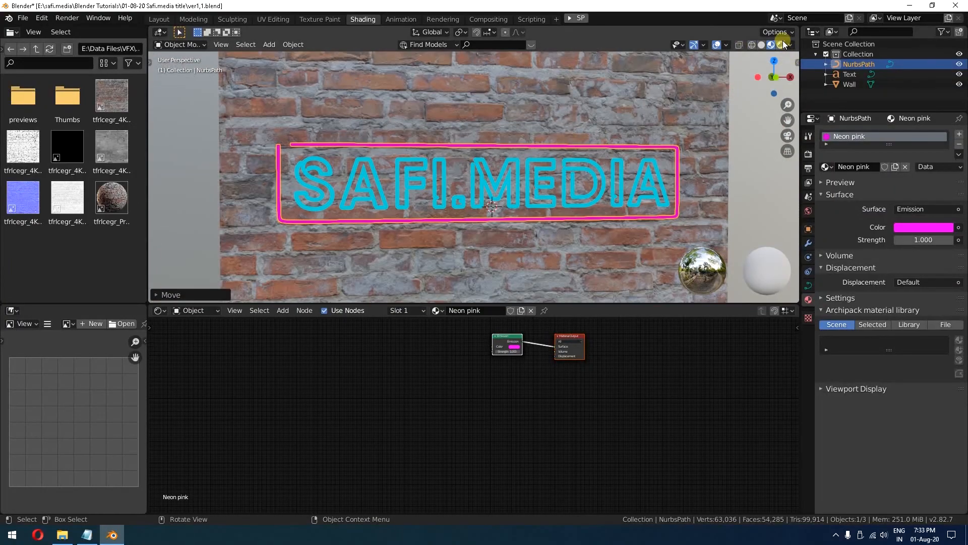
Switch the viewport to Rendered shading in the Shading workspace and in the Layout workspace
left_click(782, 44)
middle_click_drag(526, 190, 569, 184)
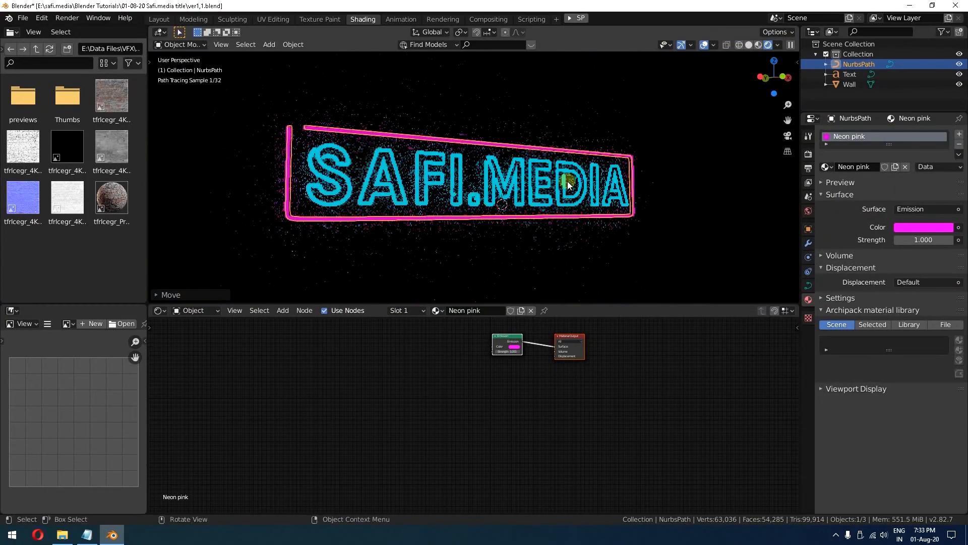
scroll(568, 184, "up", 3)
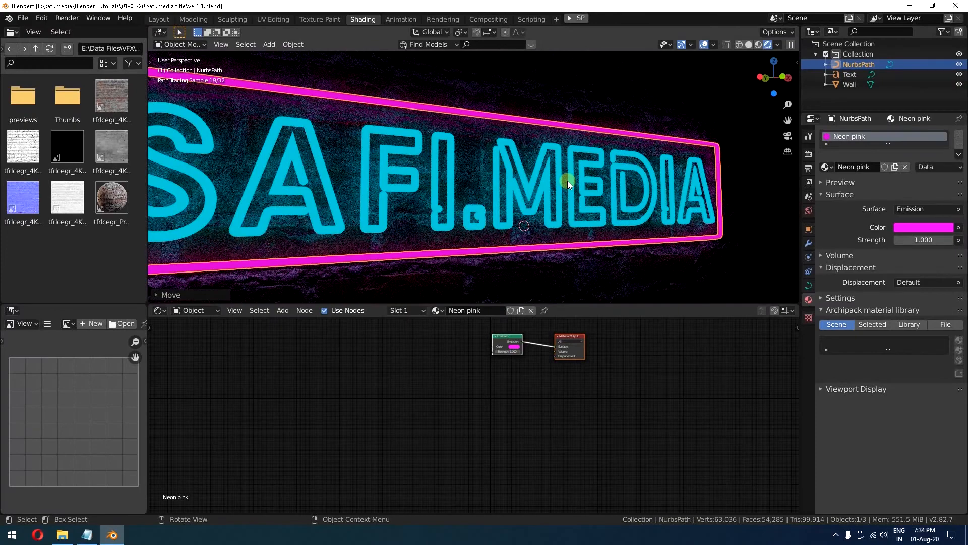
left_click(159, 19)
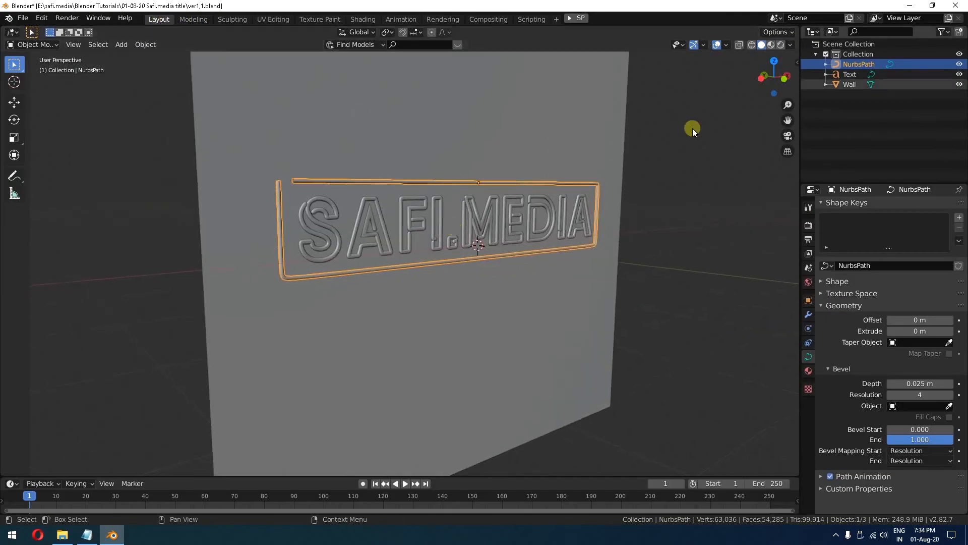
left_click(780, 44)
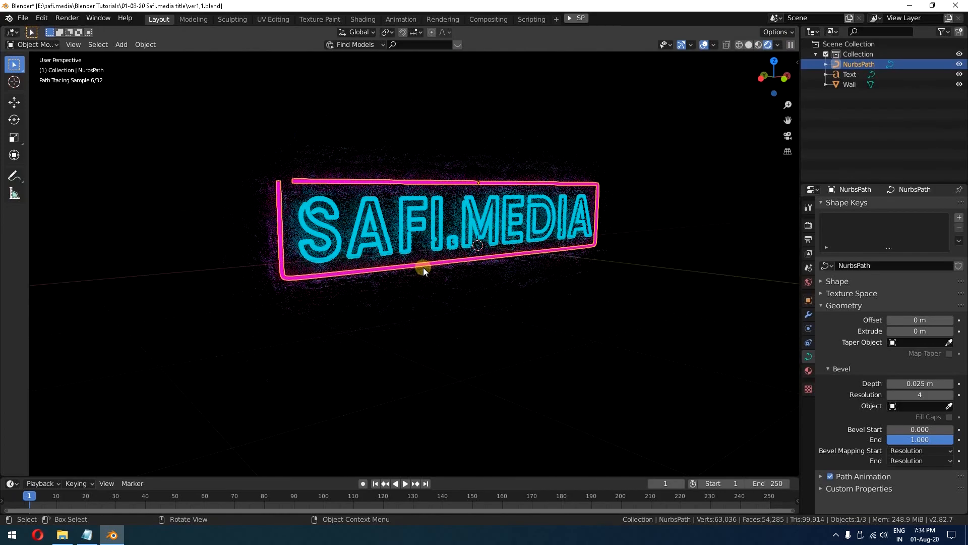
scroll(422, 267, "up", 3)
mouse_move(440, 252)
middle_mouse_down()
mouse_move(523, 210)
mouse_move(532, 237)
mouse_move(281, 307)
middle_mouse_up()
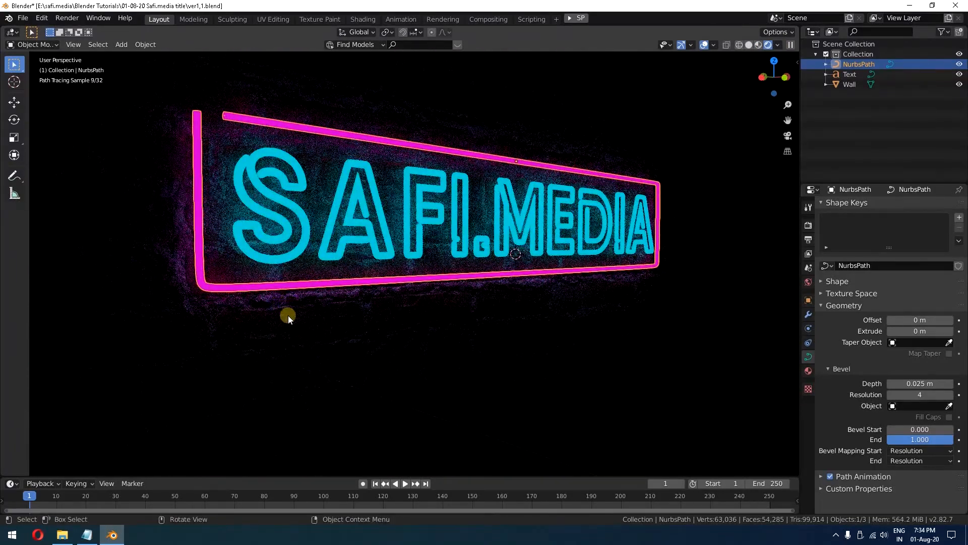
Examine the rendered glow of the pink outline and blue lettering on the brick wall from several angles
left_click(231, 301)
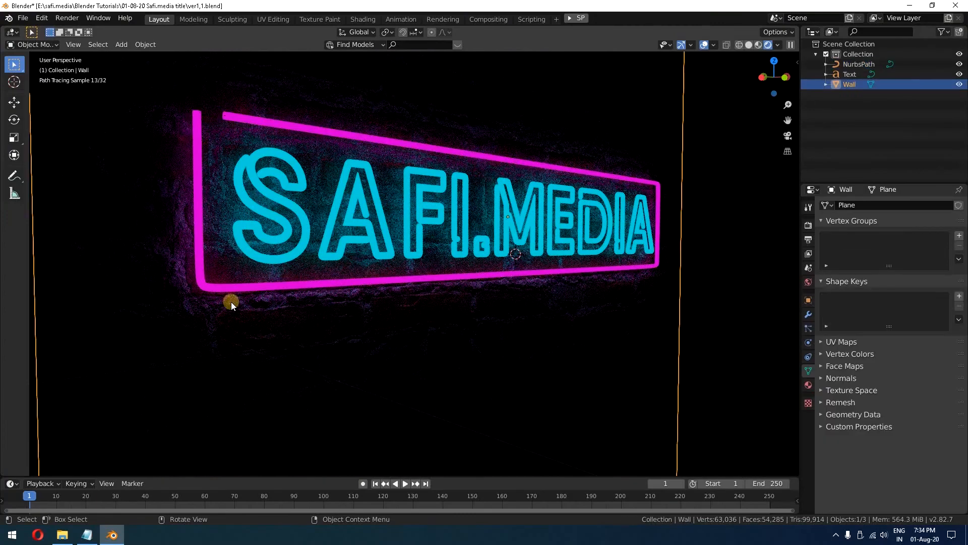
left_click(399, 211)
left_click(697, 294)
middle_click_drag(594, 278, 601, 291, "shift")
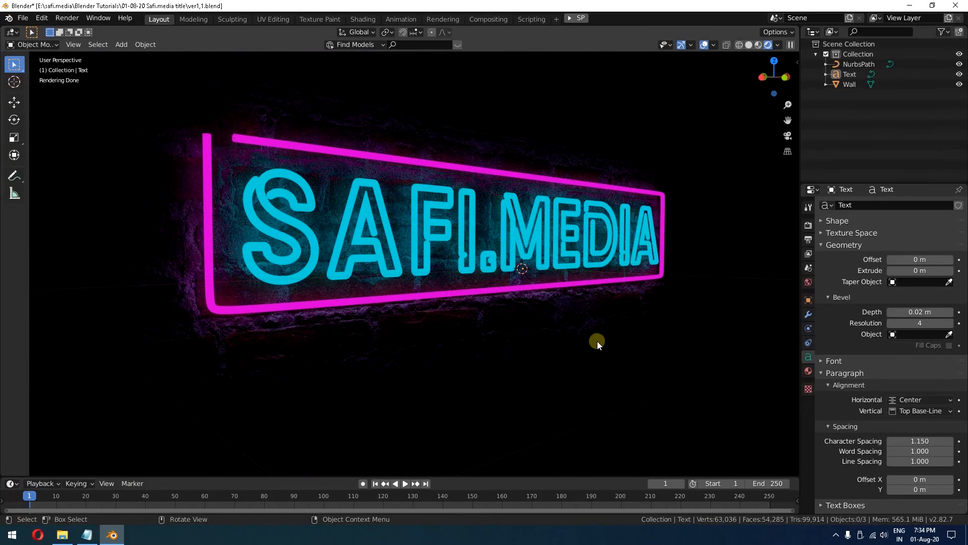
middle_click_drag(597, 341, 536, 319)
middle_click_drag(550, 374, 545, 364)
mouse_move(545, 367)
middle_mouse_down()
mouse_move(556, 373)
mouse_move(543, 366)
middle_mouse_up()
middle_click_drag(571, 293, 572, 322, "shift")
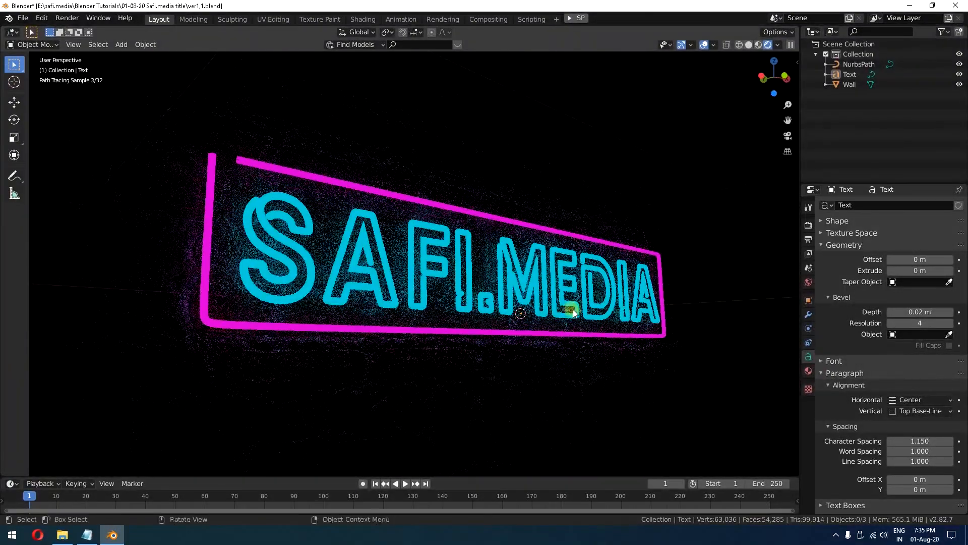
scroll(635, 331, "down", 2)
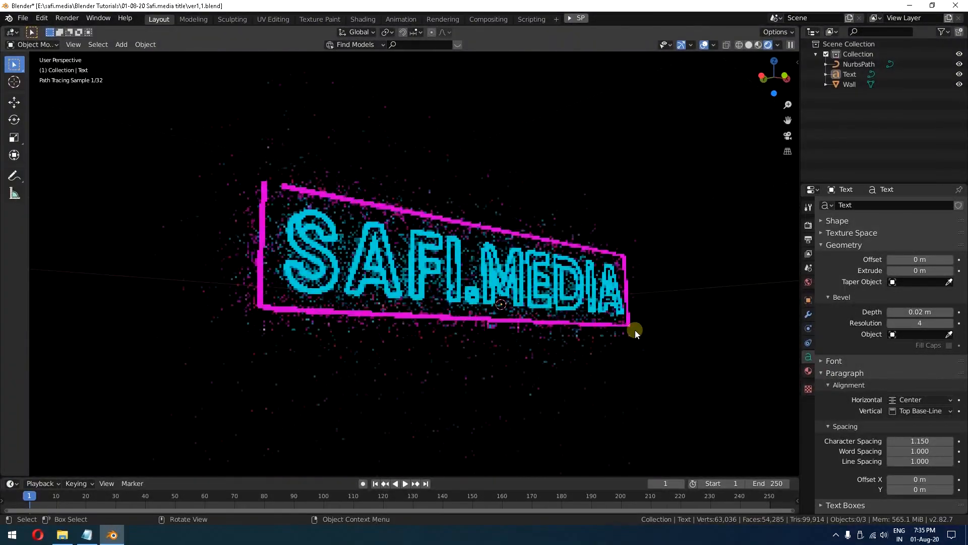
scroll(634, 330, "up", 1)
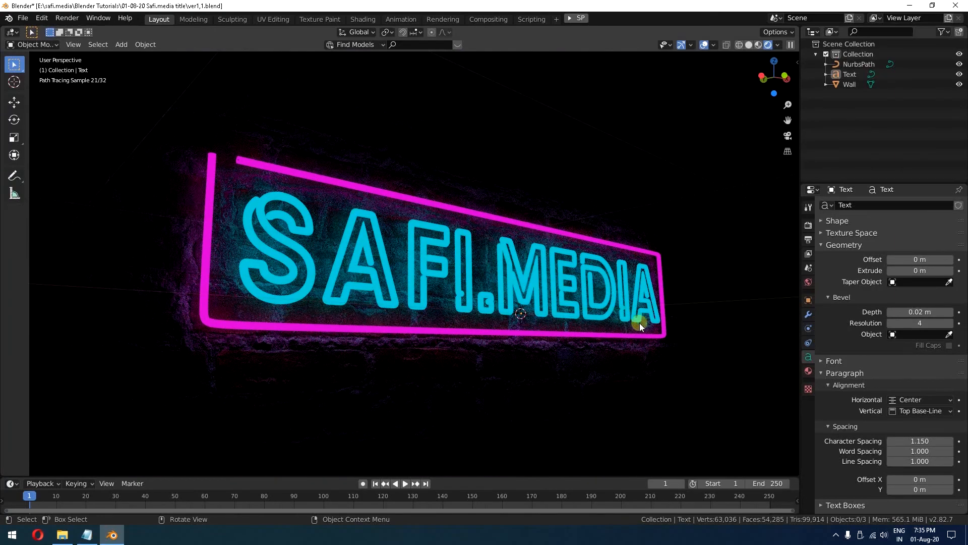
Add a camera to the scene and align it to the current angled view of the neon sign
left_click(120, 44)
mouse_move(125, 56)
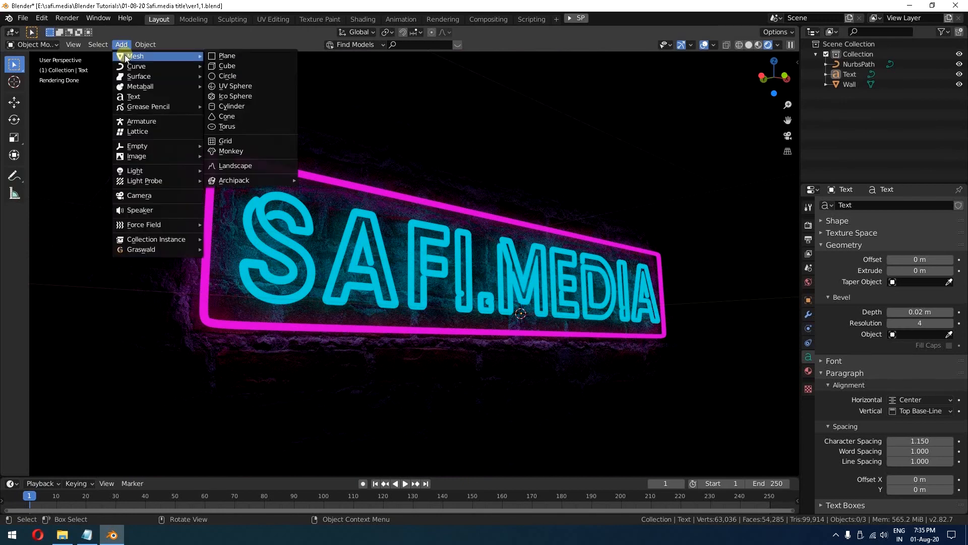
left_click(140, 196)
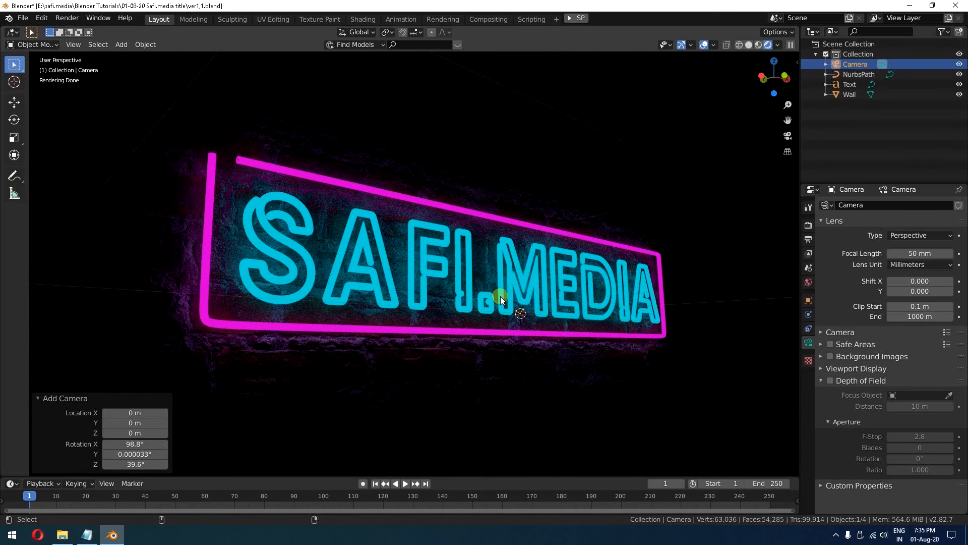
key("ctrl+alt+KP_0")
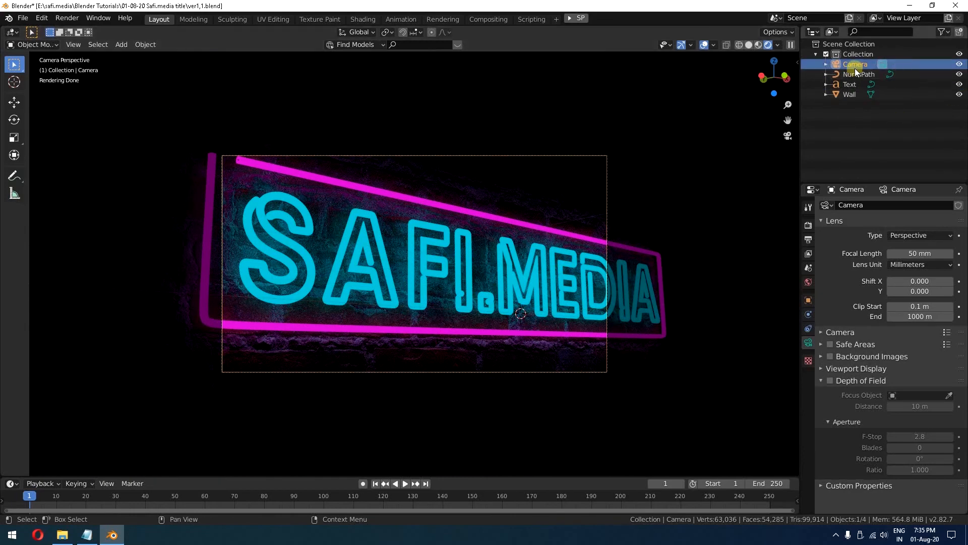
Widen the camera's lens angle to a focal length of about 32.2 mm so the whole sign fits the frame
right_click(608, 205)
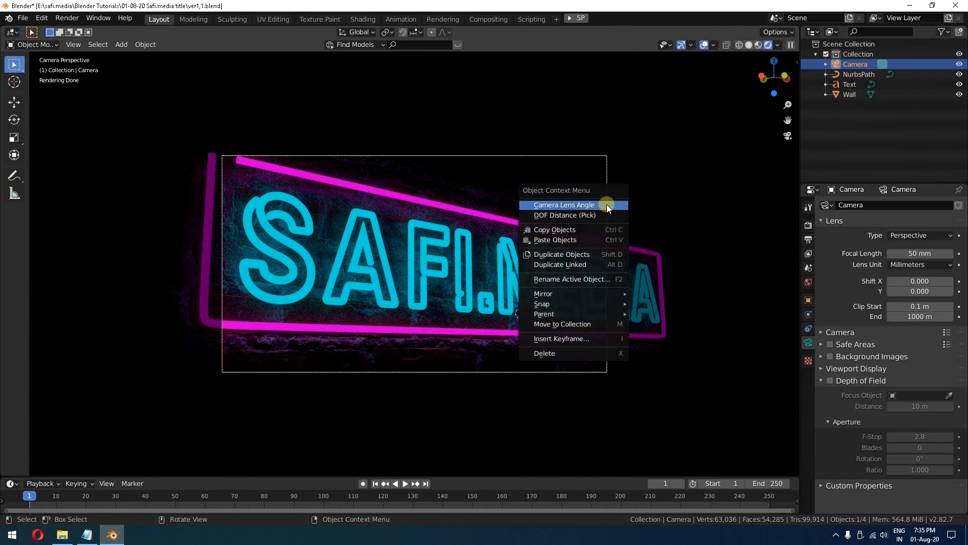
left_click(574, 205)
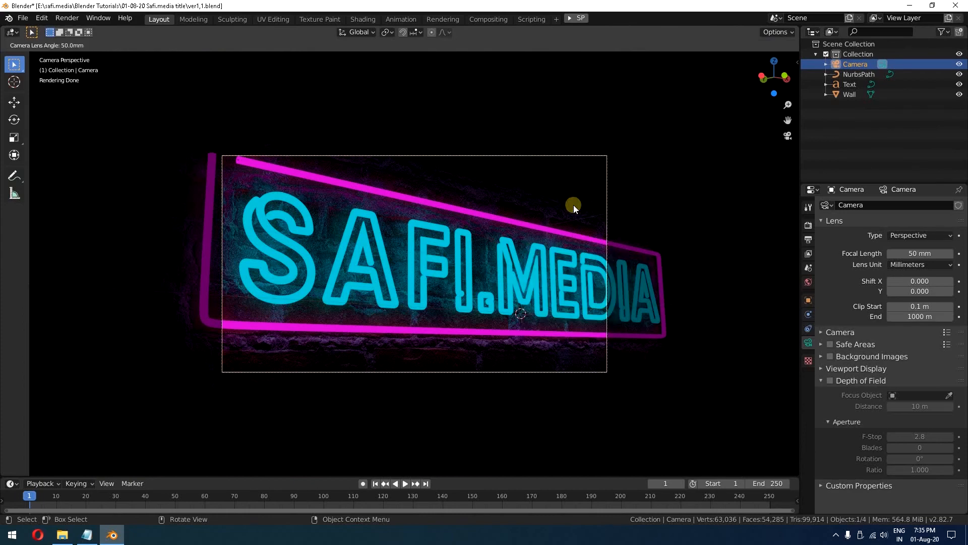
left_click(483, 211)
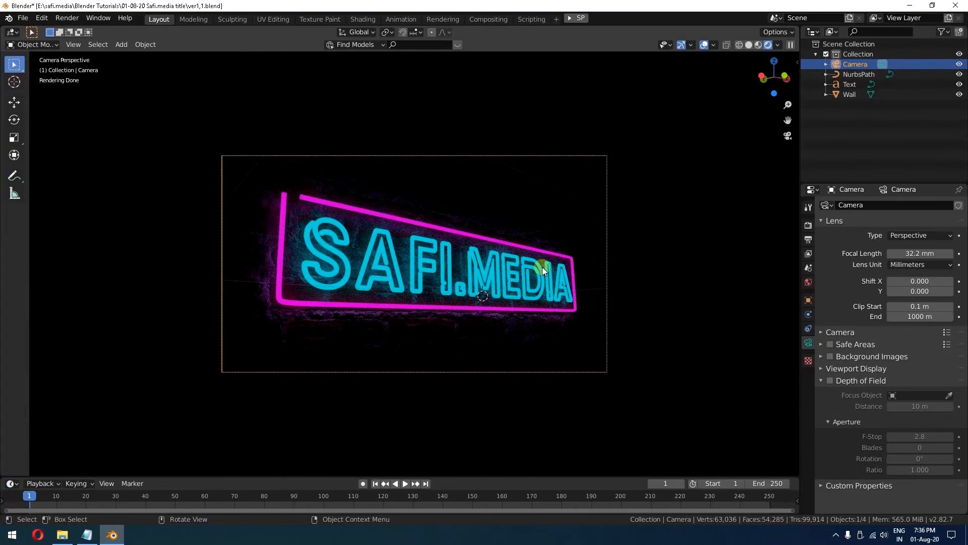
Move the camera about 0.053 m in X, -0.060 m in Y and 0.078 m in Z, and reduce its focal length to about 30.3 mm
key("g")
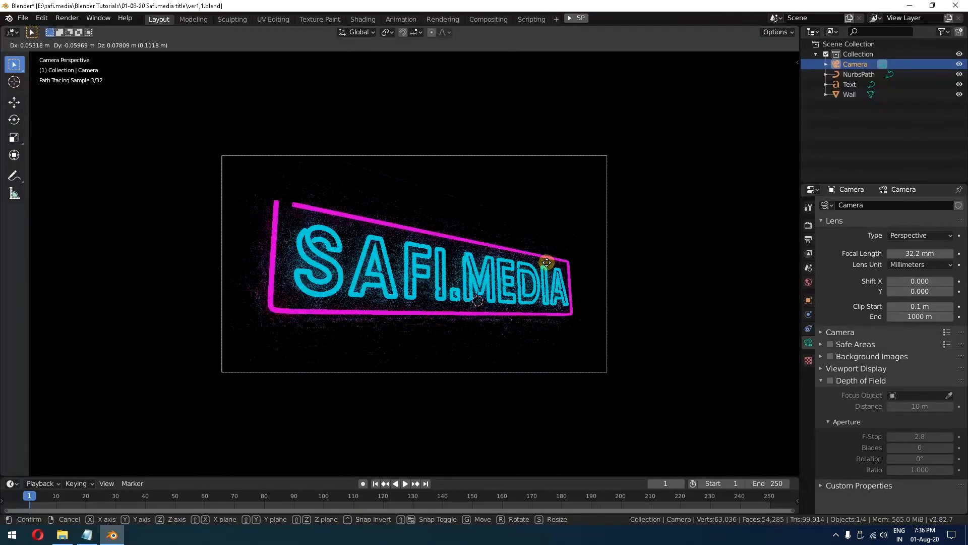
left_click(547, 262)
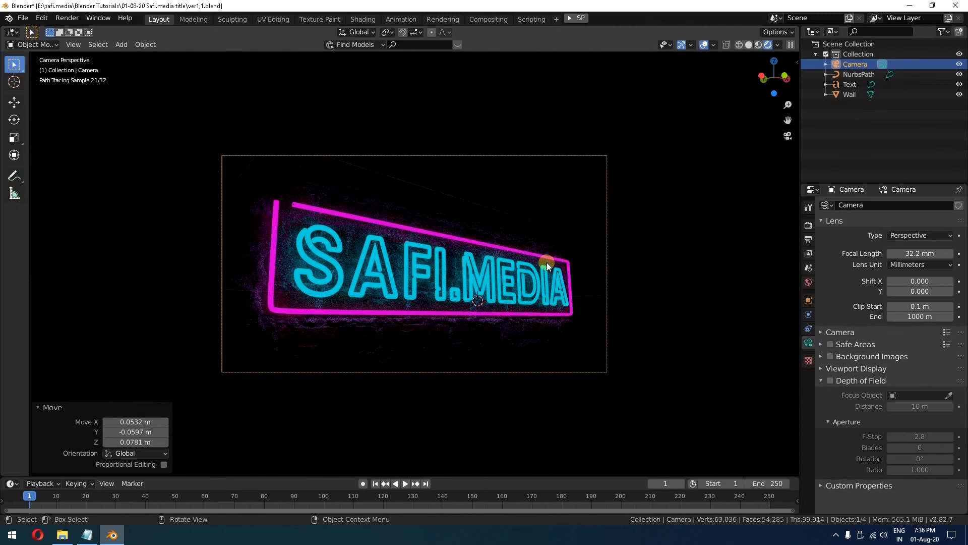
right_click(610, 228)
left_click(610, 228)
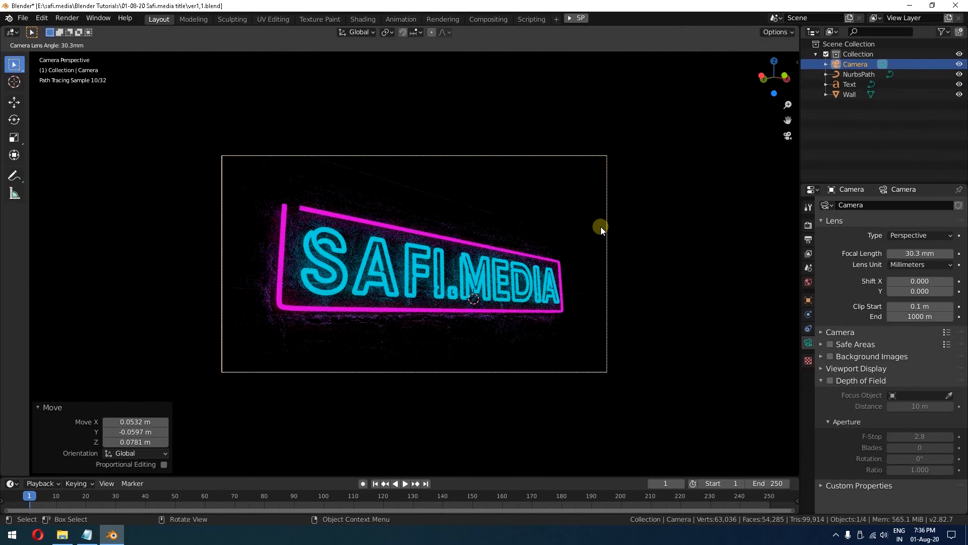
left_click(601, 226)
key("Home")
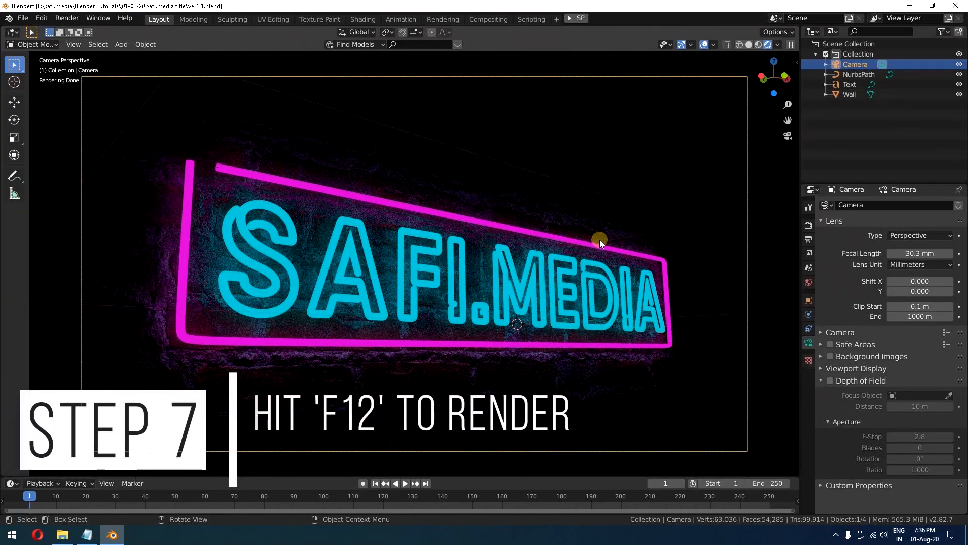
Render the camera view and save the result to the Desktop as a PNG image named "neon text"
key("F12")
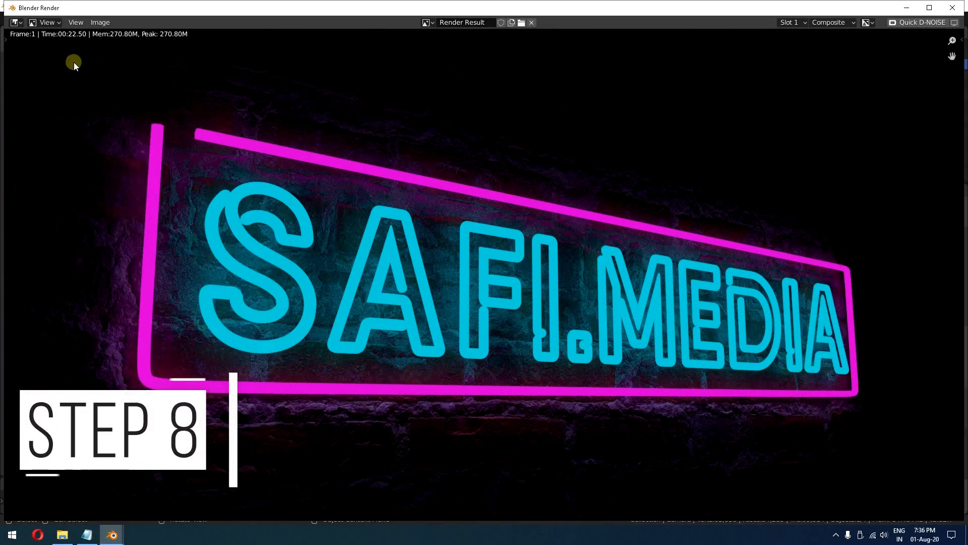
left_click(100, 22)
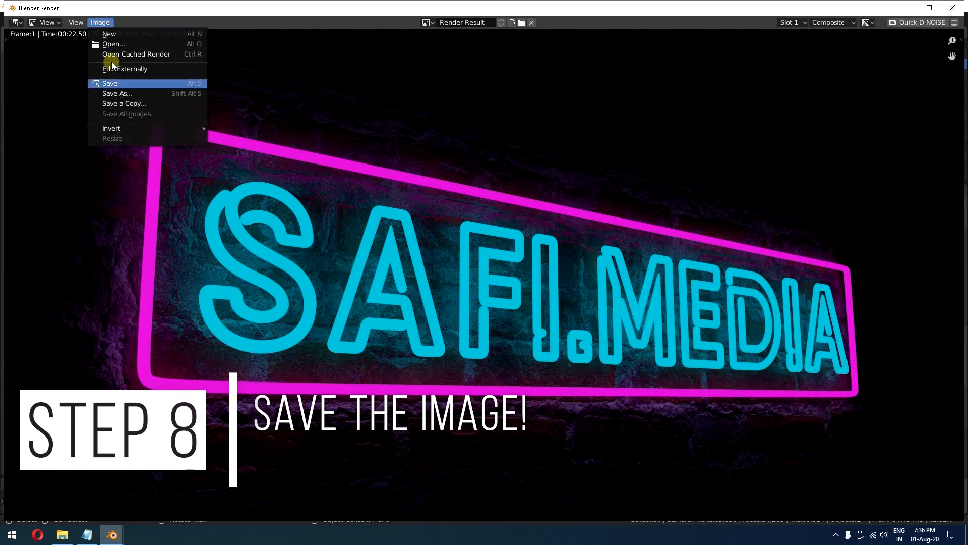
left_click(125, 85)
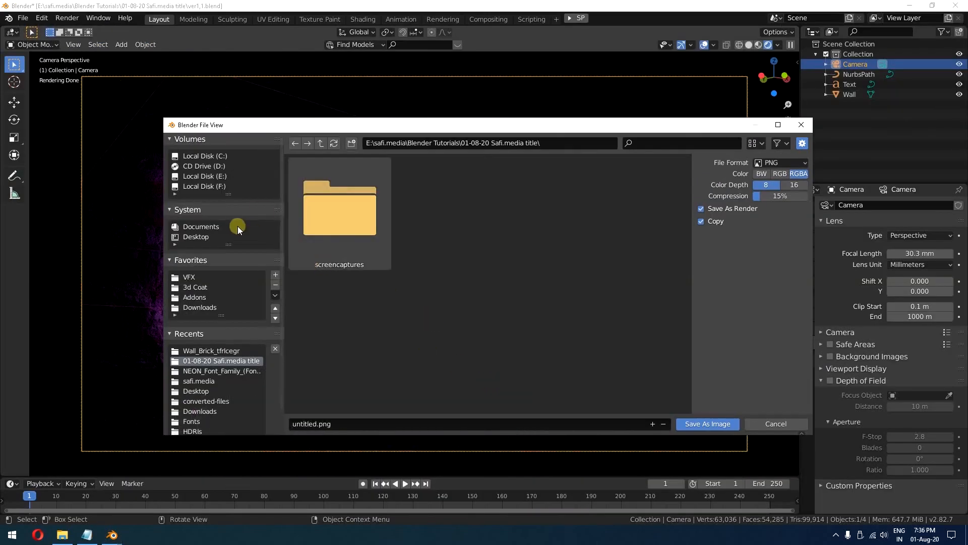
left_click(216, 237)
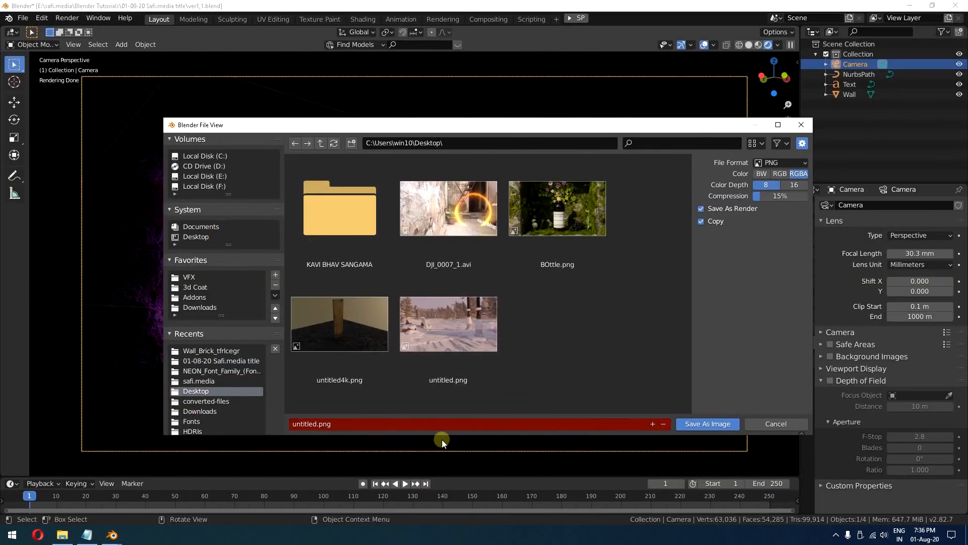
left_click(438, 423)
type("neon text")
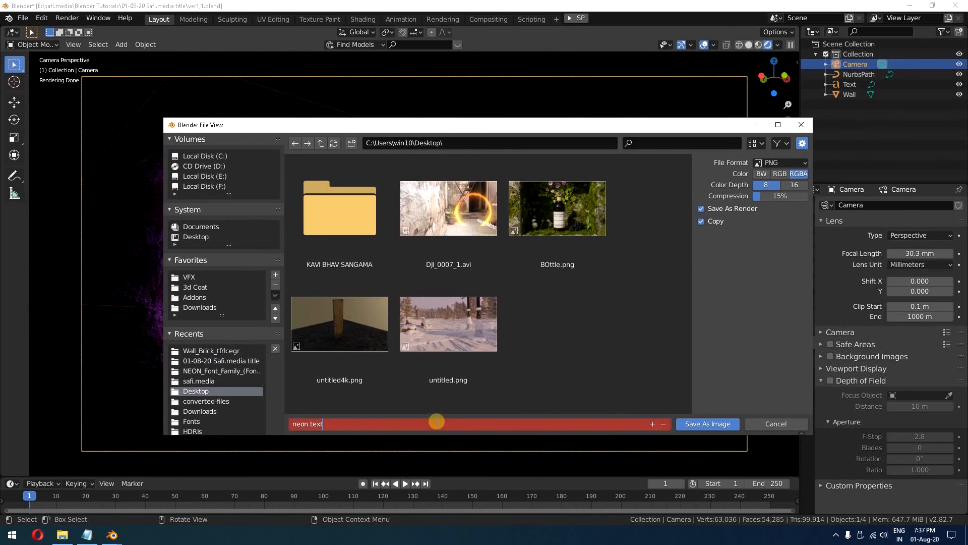
key("Return")
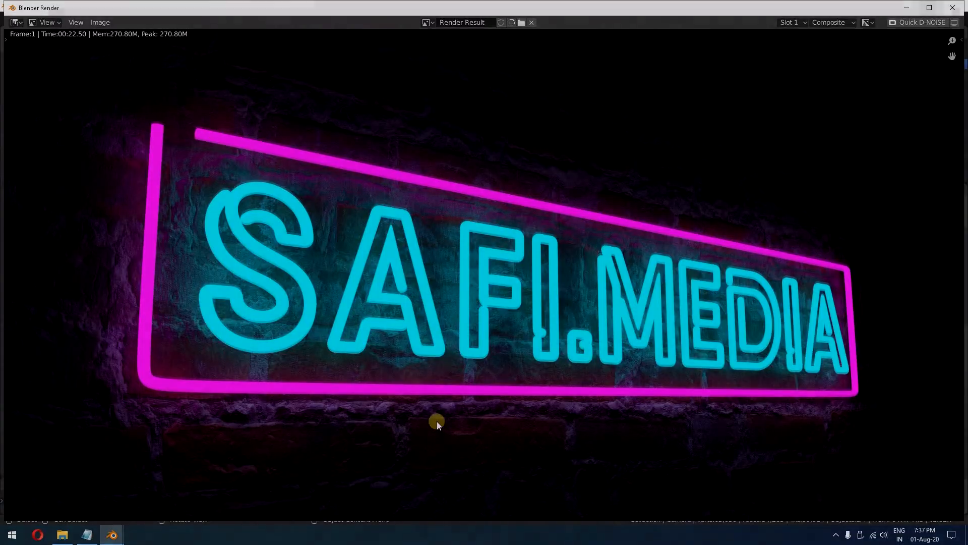